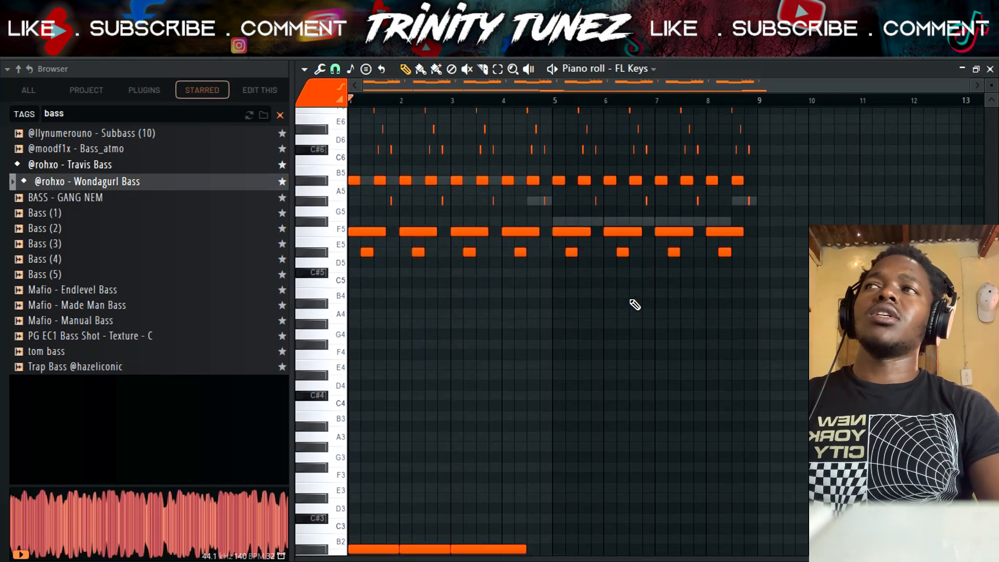
# - Examine the FL Keys notes in the piano roll and play them back
pyautogui.scroll(-9, 760, 270)
pyautogui.moveTo(820, 176); pyautogui.dragTo(224, 298)
pyautogui.scroll(9, 731, 278)
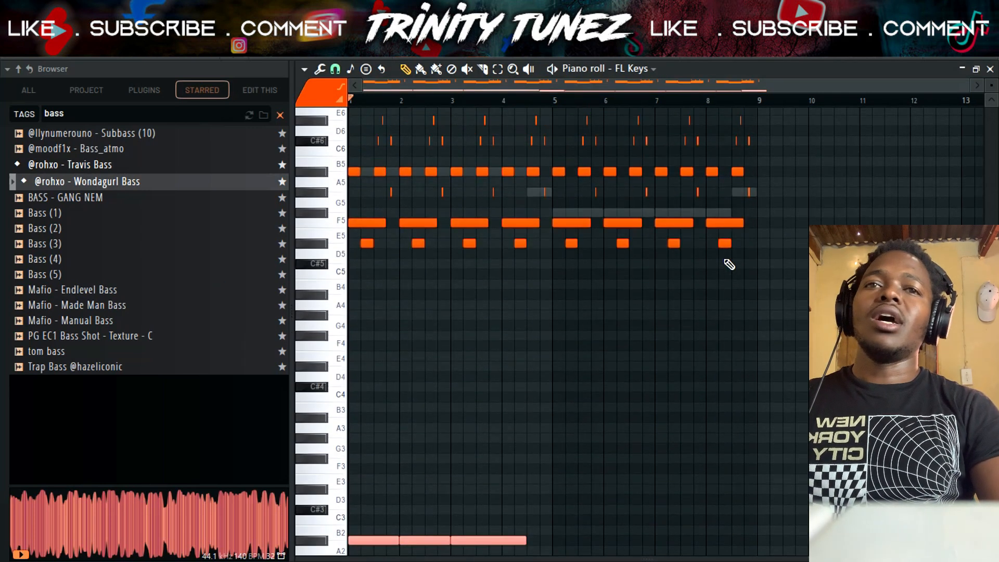
pyautogui.moveTo(781, 339); pyautogui.dragTo(428, 112)
pyautogui.click(465, 141)
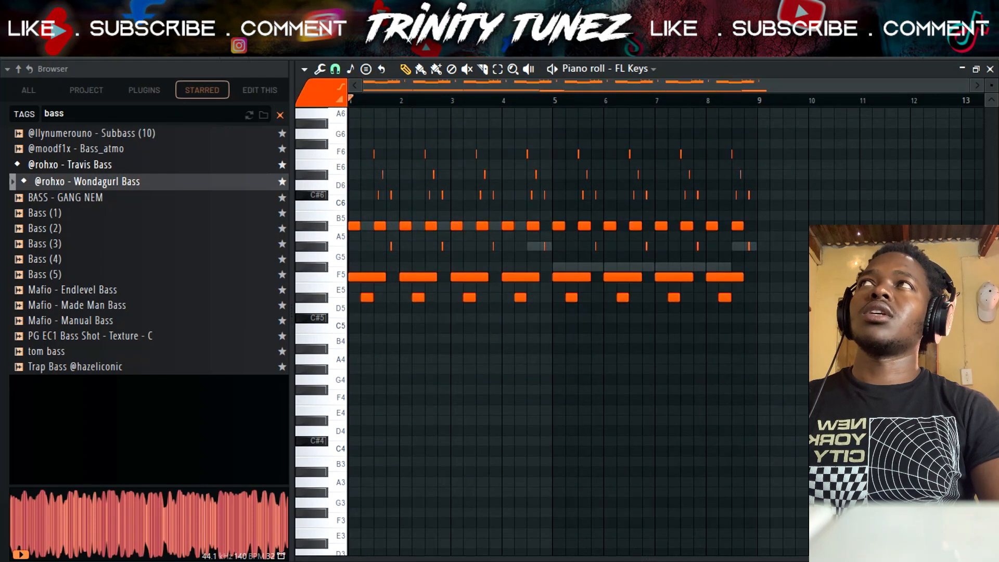
pyautogui.press('space')
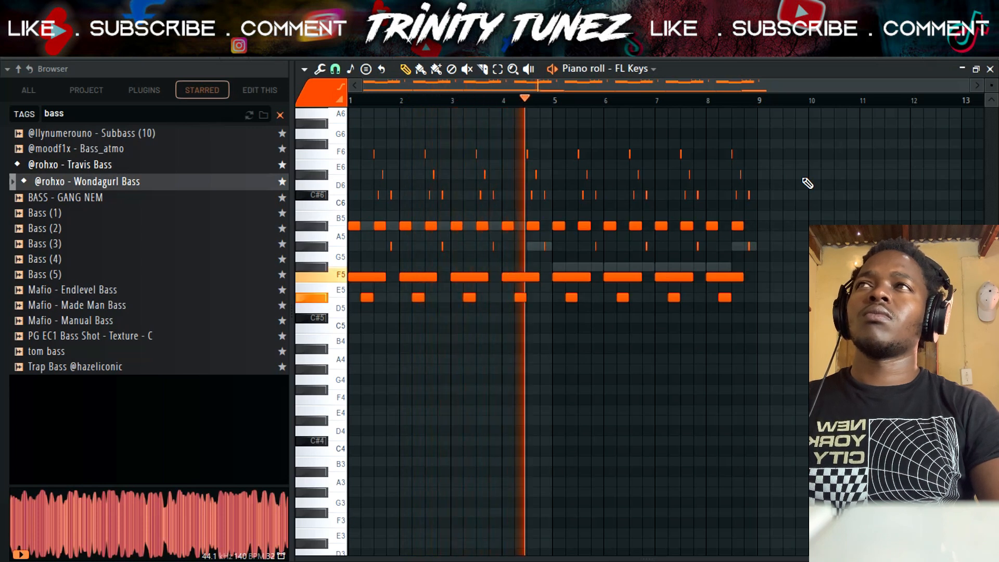
pyautogui.press('space')
pyautogui.click(990, 69)
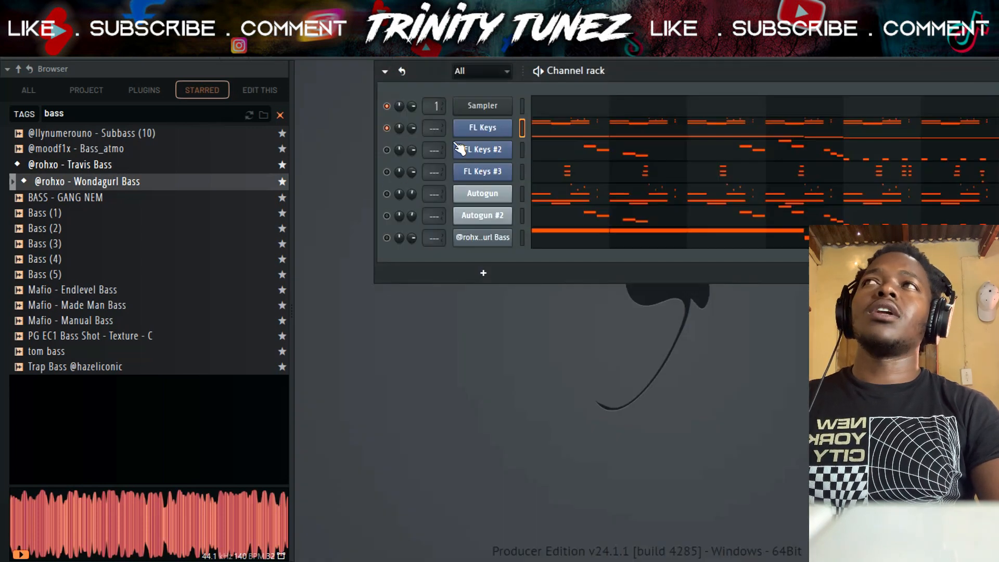
# - View the FL Keys #2 melody in the piano roll and play it back
pyautogui.click(600, 160)
pyautogui.scroll(2, 544, 284)
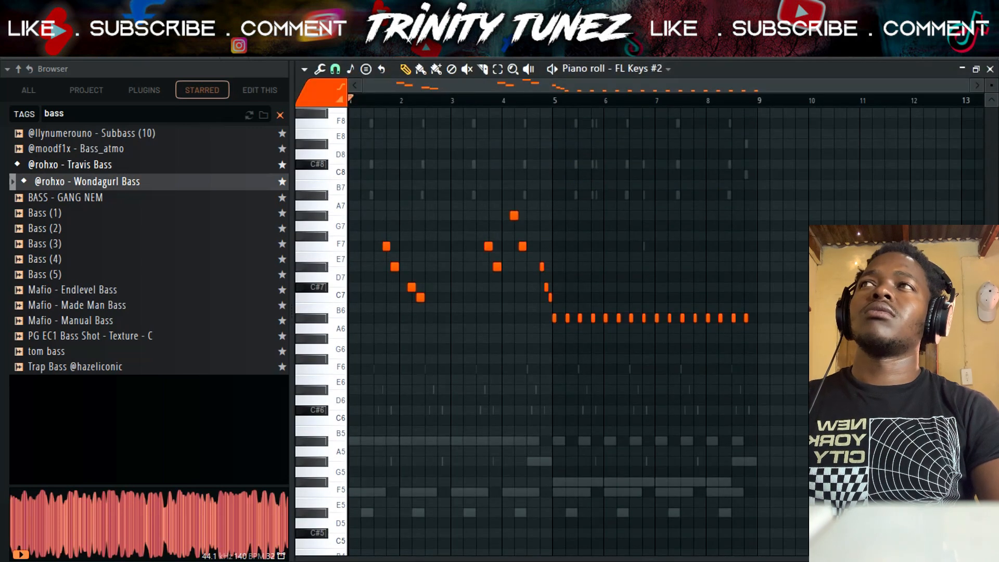
pyautogui.press('space')
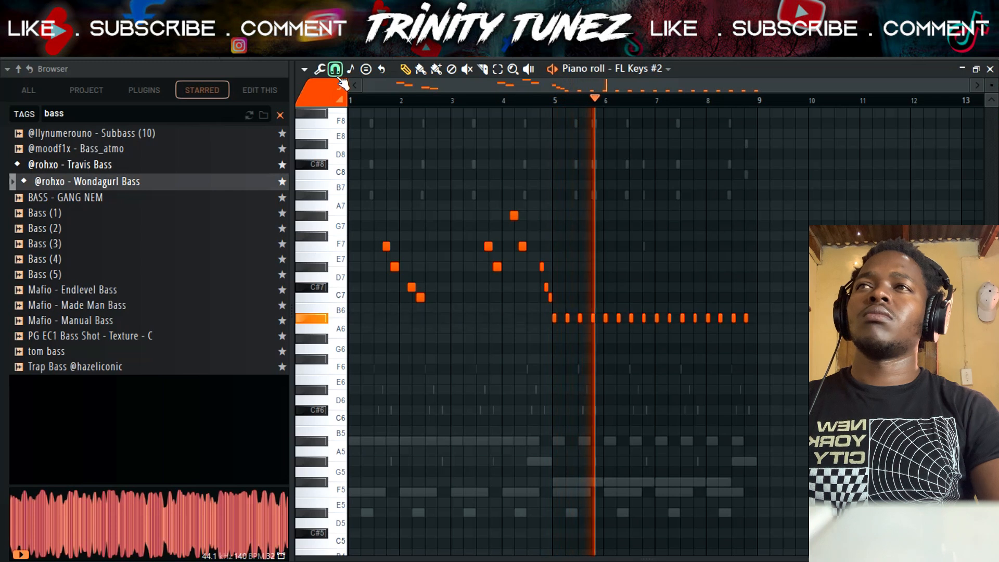
pyautogui.press('F7')
# - View the FL Keys #3 notes in the piano roll and play them back through bar 8
pyautogui.click(583, 174)
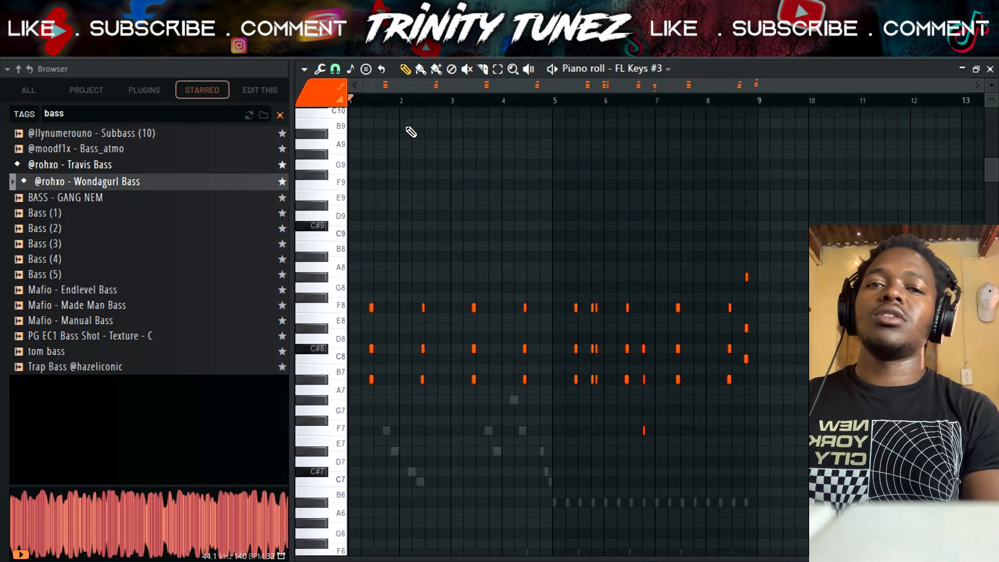
pyautogui.press('space')
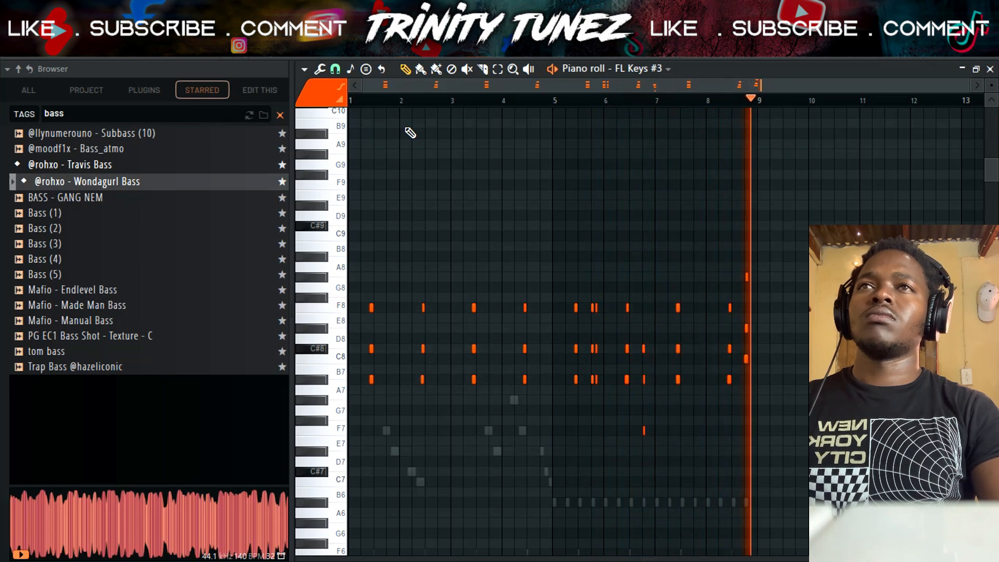
pyautogui.press('space')
pyautogui.click(990, 69)
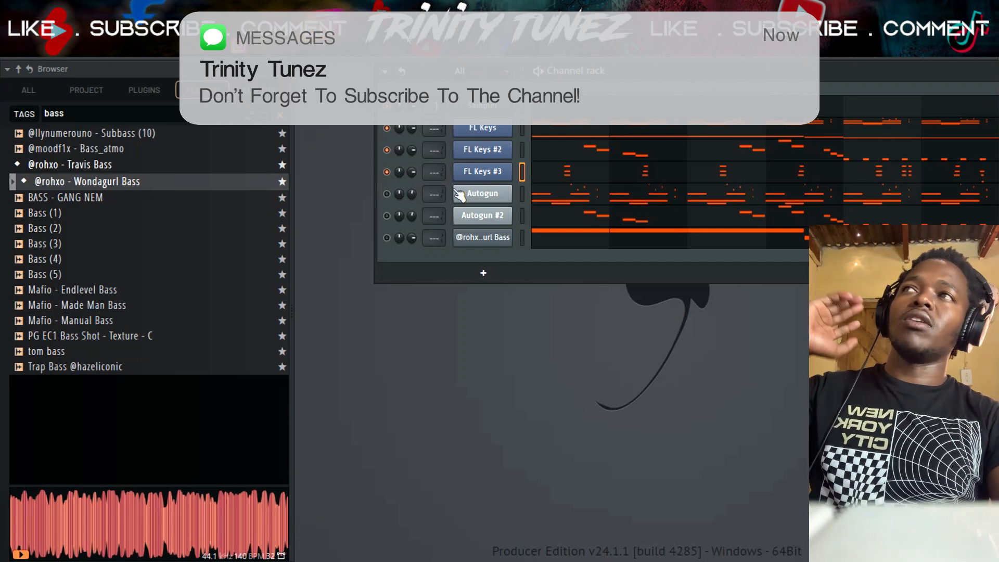
# - Check the preset loaded in Autogun and listen to that channel with the FL Keys channels muted
pyautogui.click(486, 199)
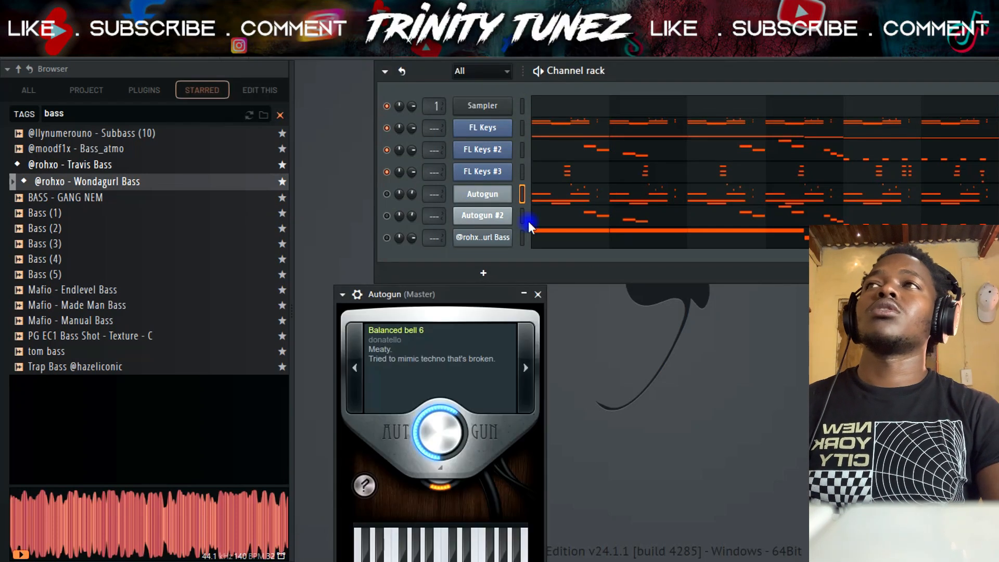
pyautogui.click(539, 295)
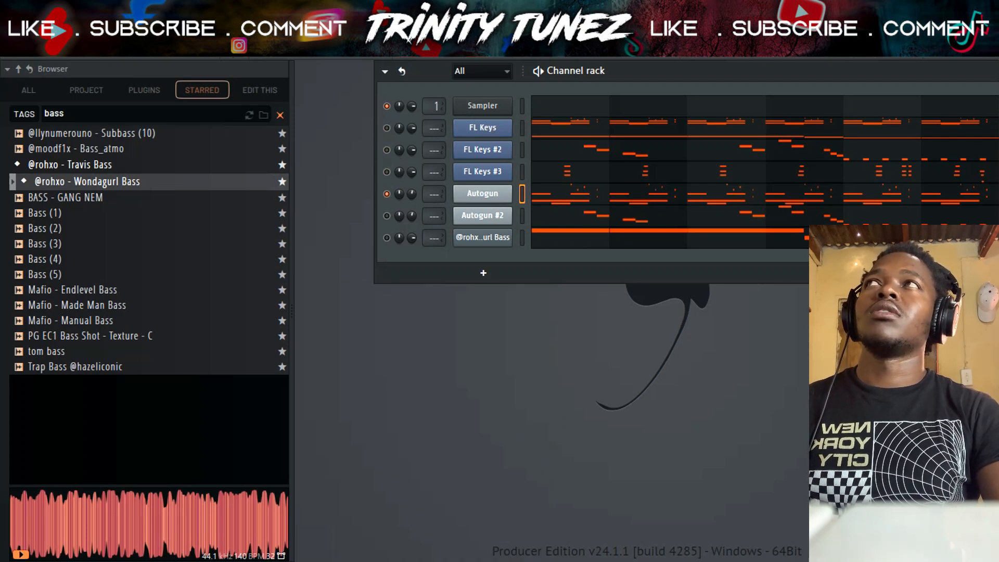
pyautogui.press('space')
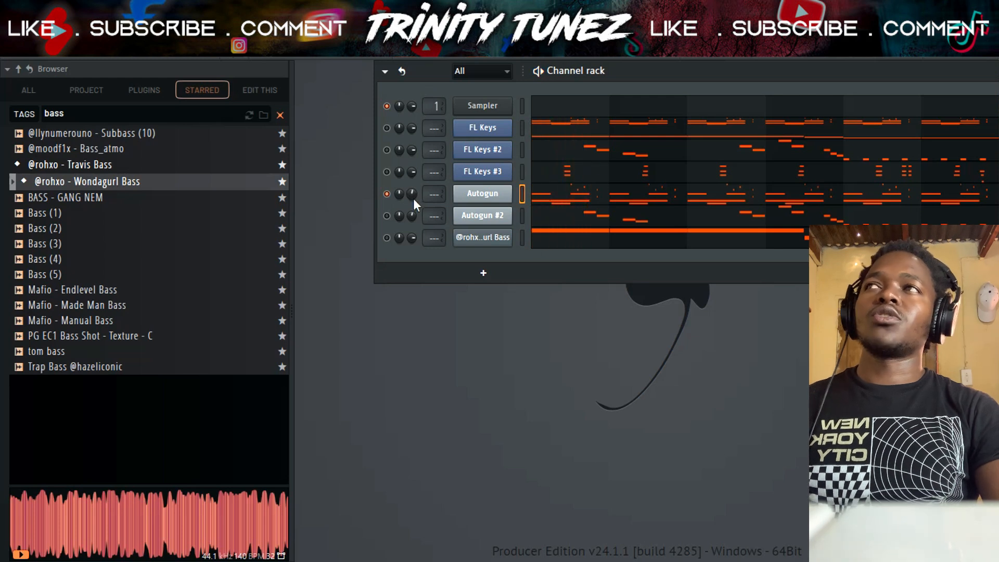
# - Change the Autogun #2 preset to Chord and unmute the Wondagurl Bass channel
pyautogui.click(485, 216)
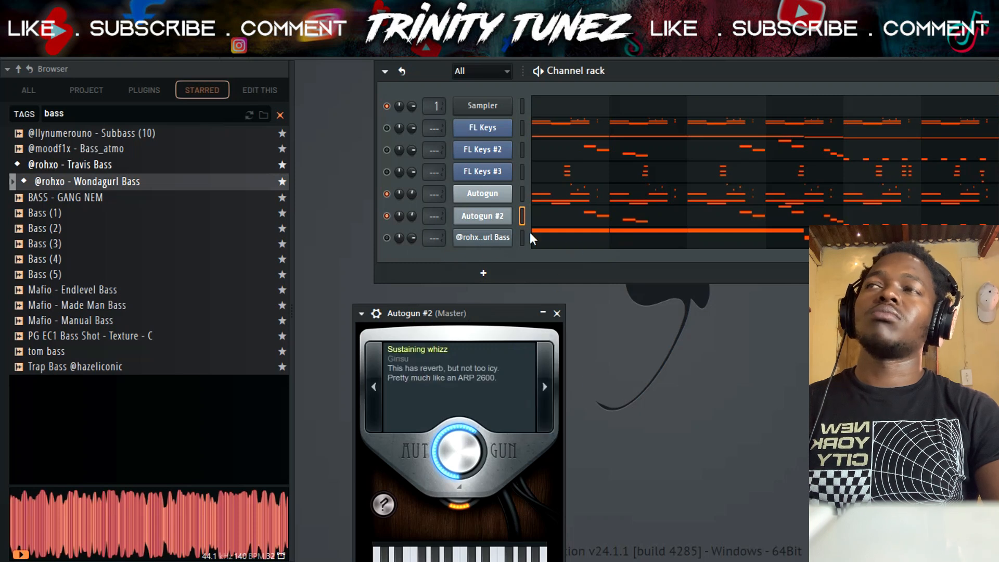
pyautogui.click(545, 398)
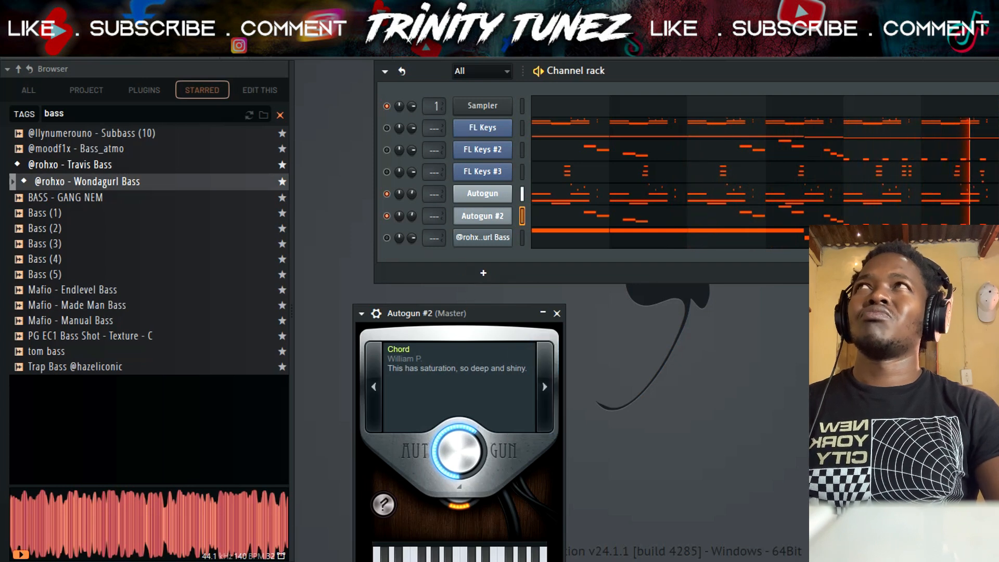
pyautogui.click(387, 237)
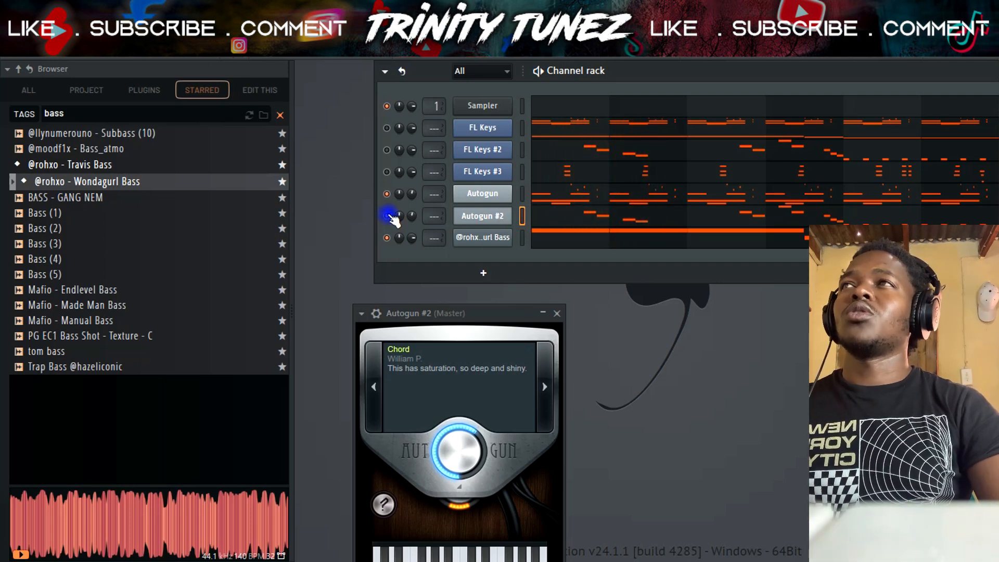
# - Change the Autogun preset to Shy vibe and listen to it with the bass and Autogun #2
pyautogui.click(475, 194)
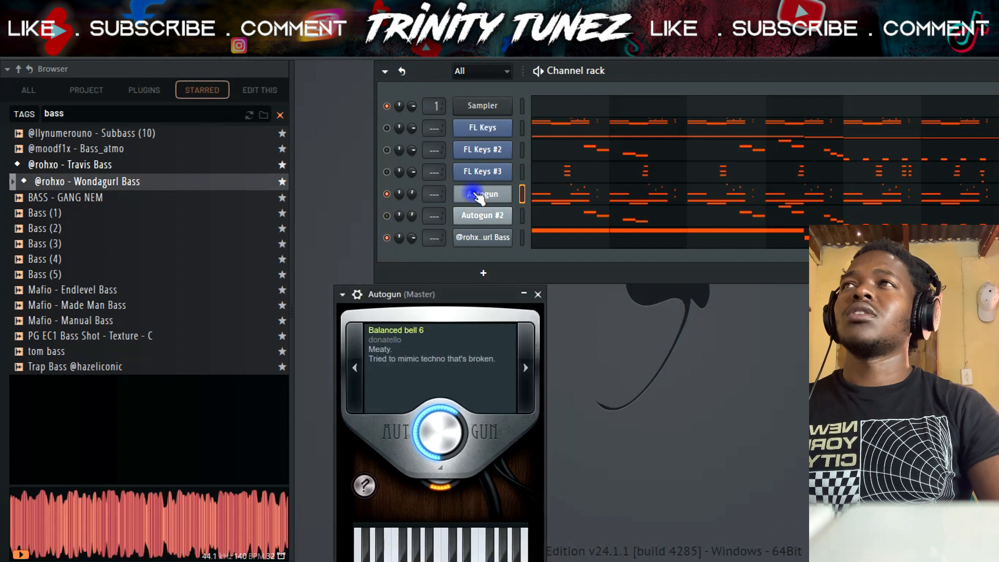
pyautogui.click(527, 369)
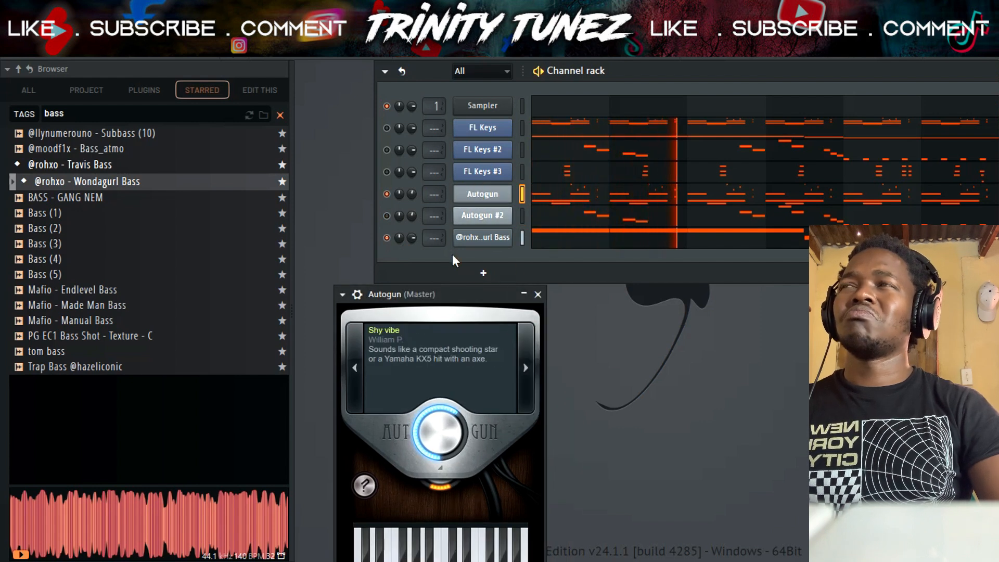
pyautogui.click(386, 216)
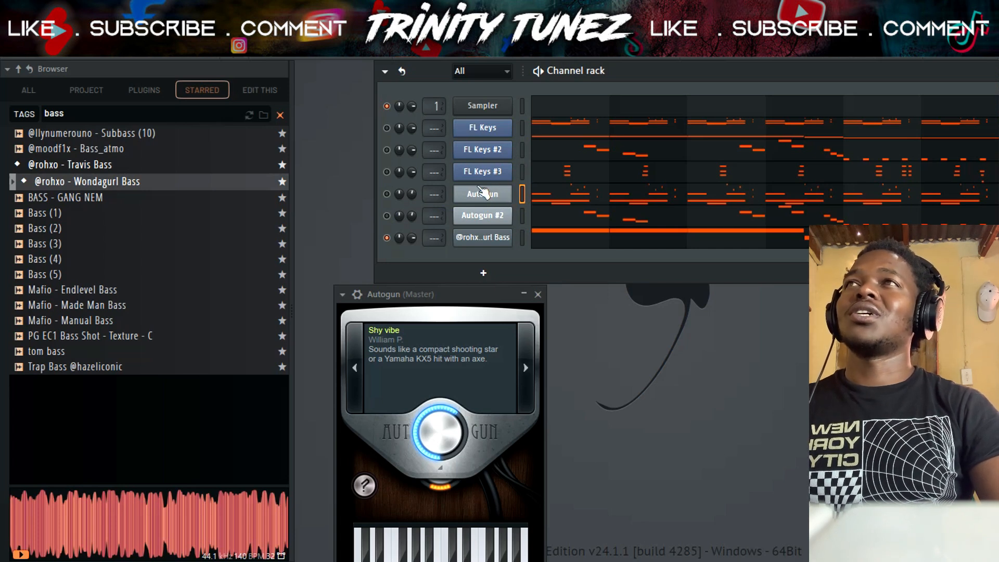
# - Clone the Autogun #2 channel and close the open Autogun plugin window
pyautogui.rightClick(477, 216)
pyautogui.click(567, 373)
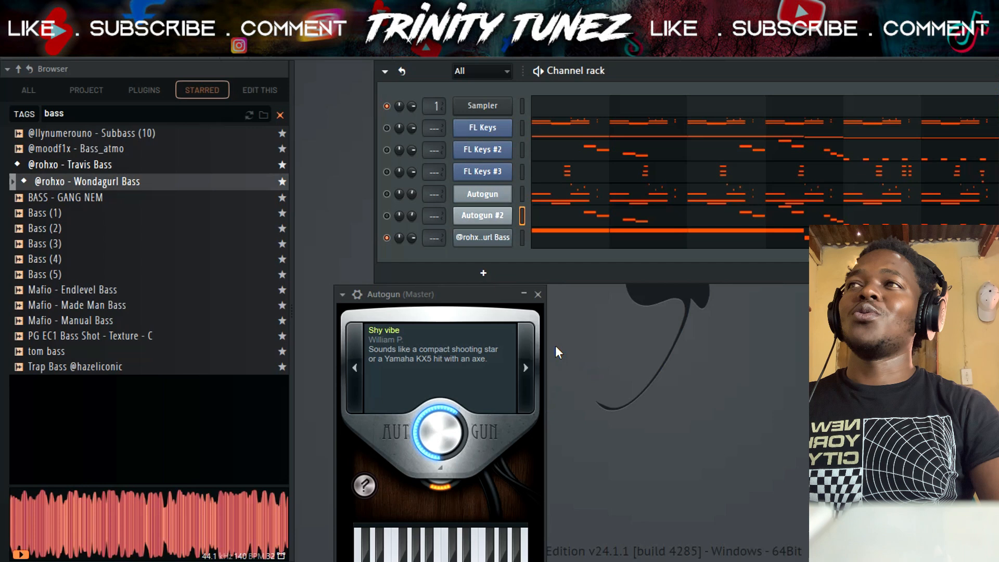
pyautogui.click(575, 333)
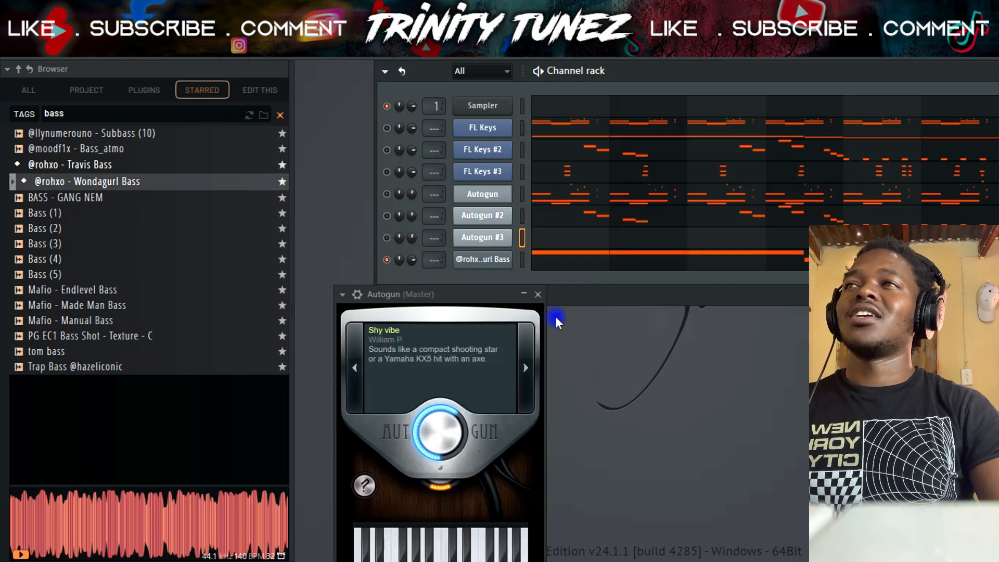
pyautogui.click(538, 294)
# - Fill Autogun #3 with the FL Keys #3 notes and audition its presets during playback, settling on Wobbly honk
pyautogui.click(502, 238)
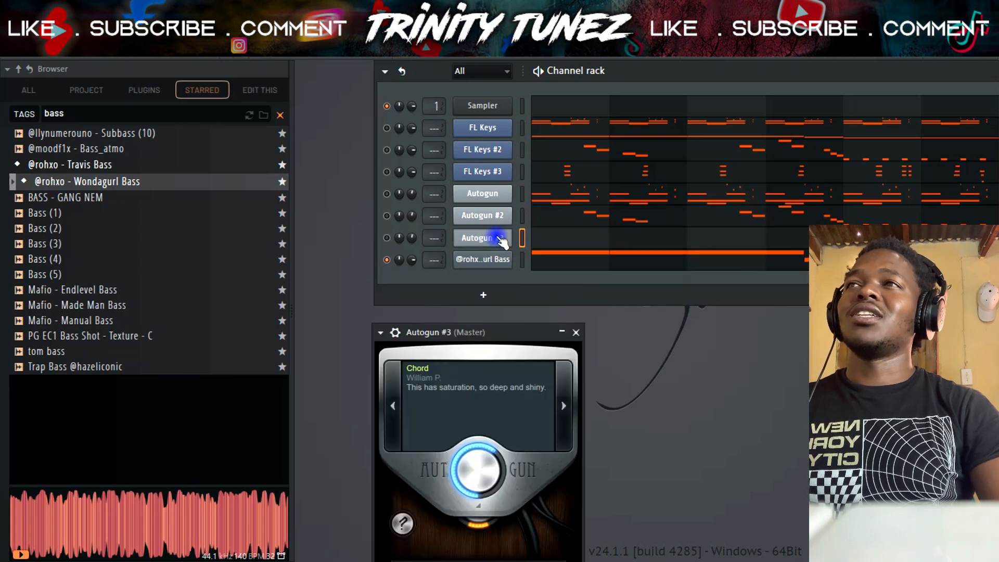
pyautogui.click(569, 427)
pyautogui.press('space')
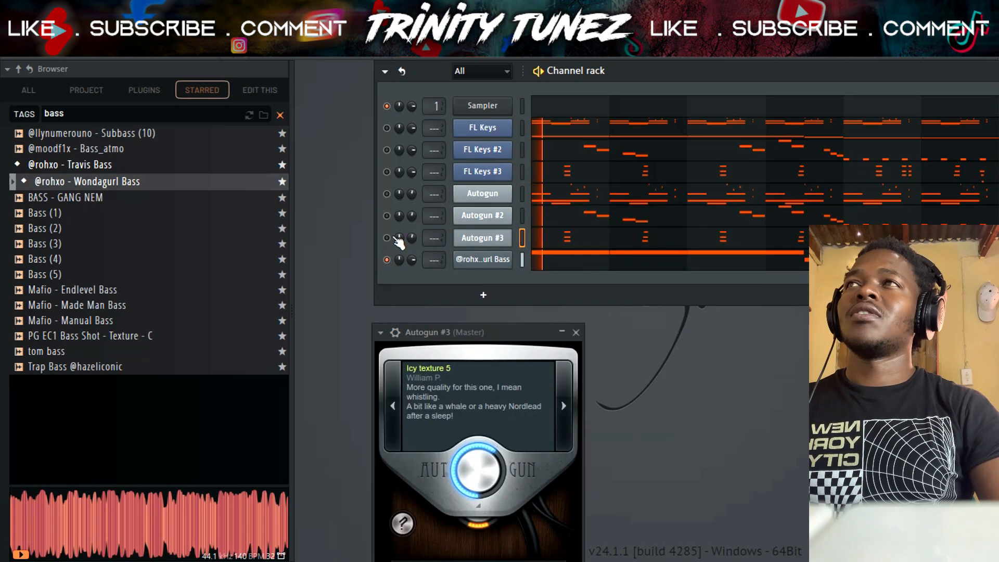
pyautogui.click(387, 238)
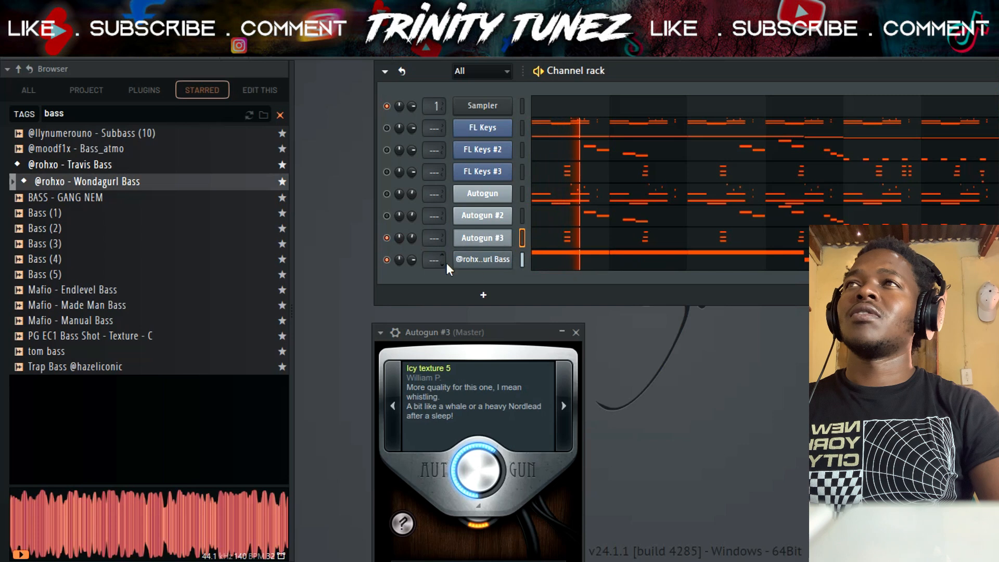
pyautogui.click(495, 241)
pyautogui.click(500, 240)
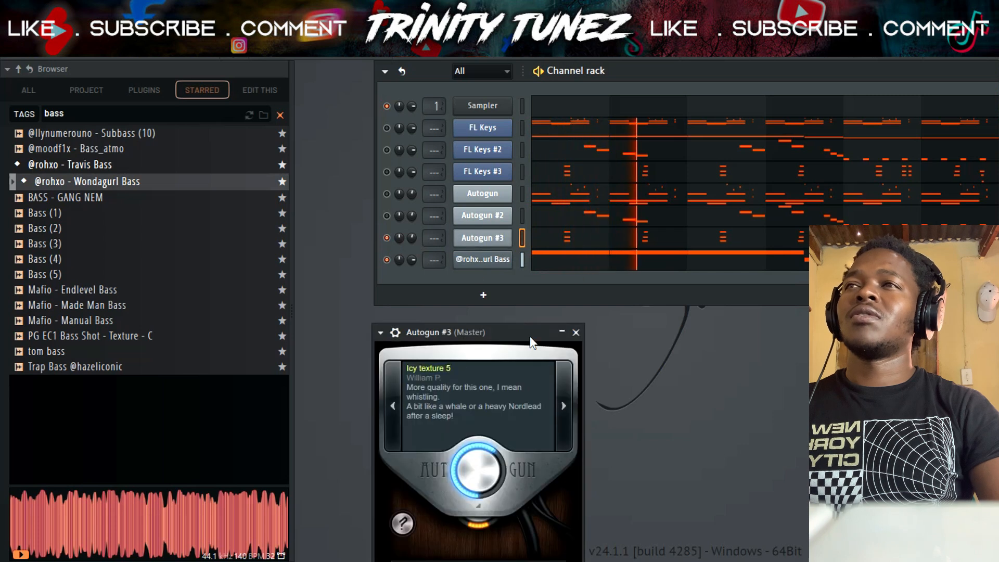
pyautogui.click(561, 403)
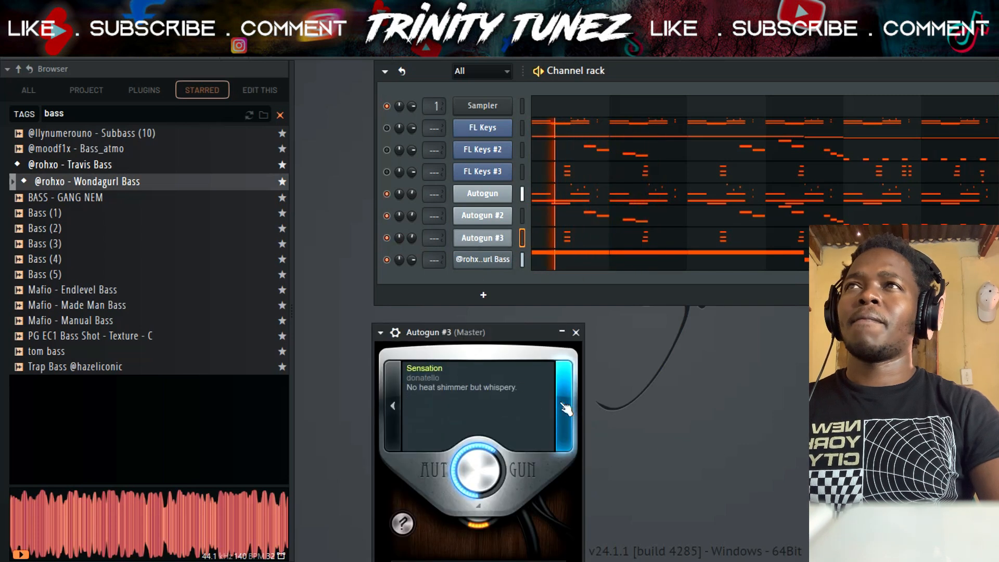
pyautogui.click(561, 403)
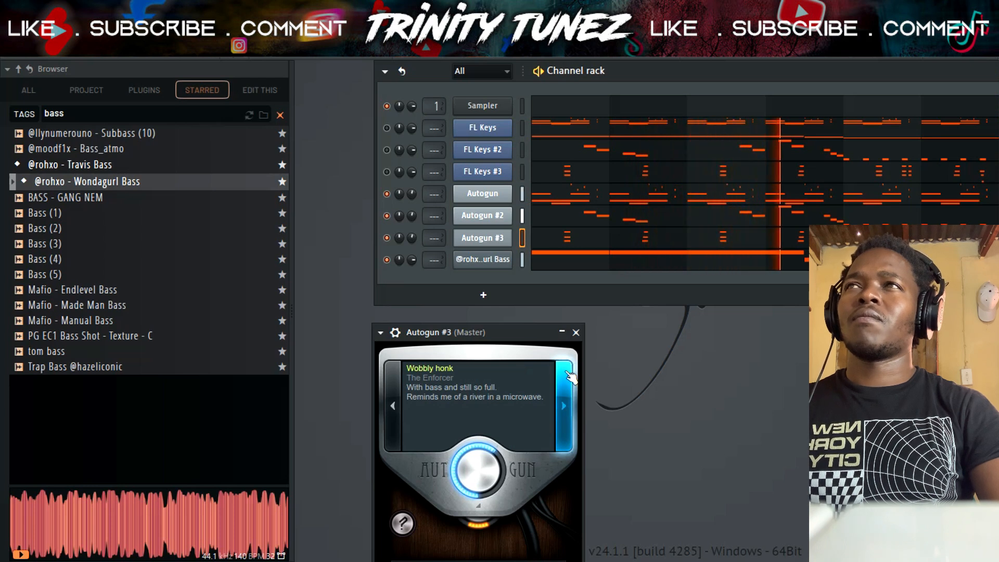
# - Place the Autogun, Autogun #2 and Autogun #3 patterns at bar 1 on playlist tracks 1 to 3 and render them to audio clips
pyautogui.click(560, 242)
pyautogui.press('F5')
pyautogui.click(577, 332)
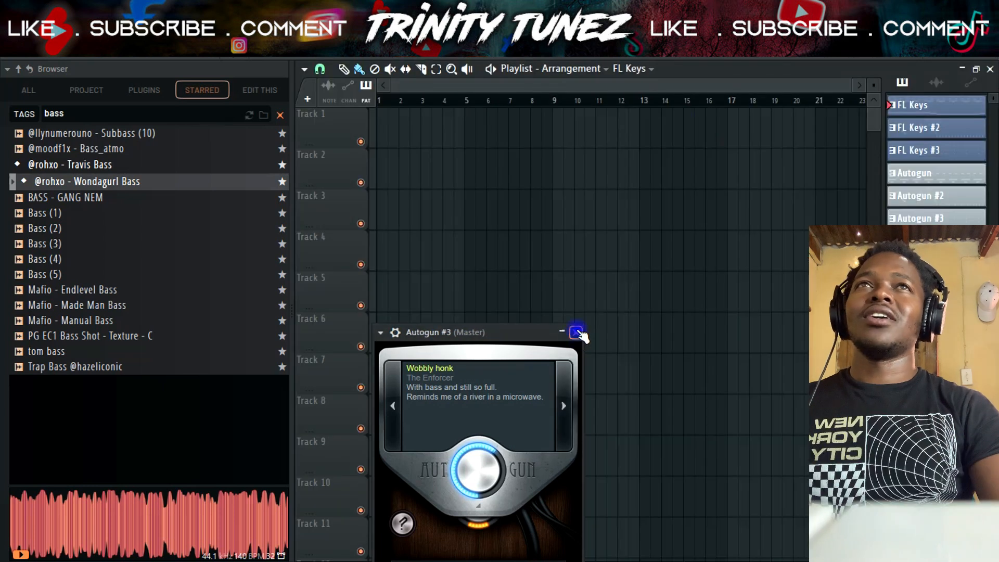
pyautogui.click(913, 172)
pyautogui.click(911, 216)
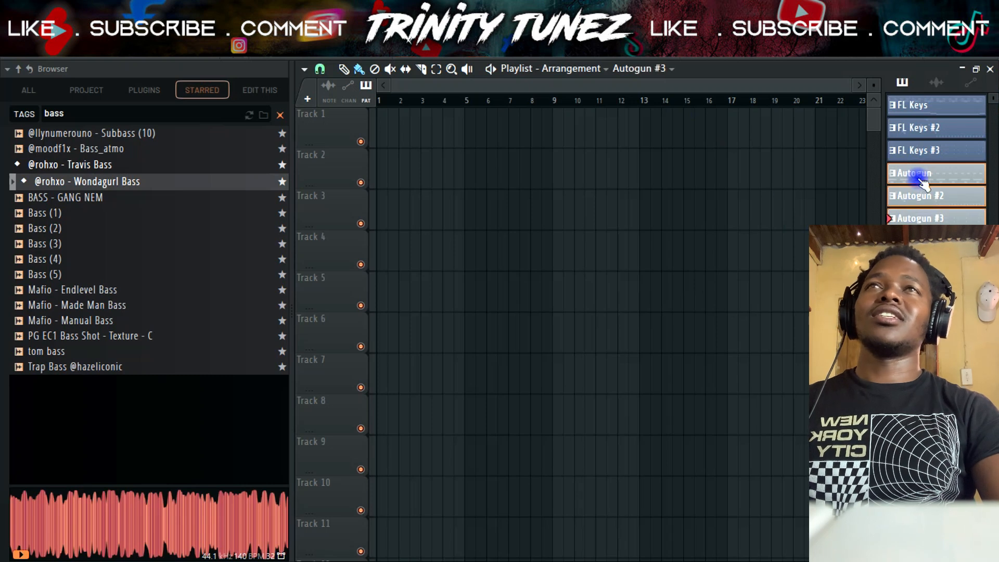
pyautogui.moveTo(922, 183); pyautogui.dragTo(401, 113)
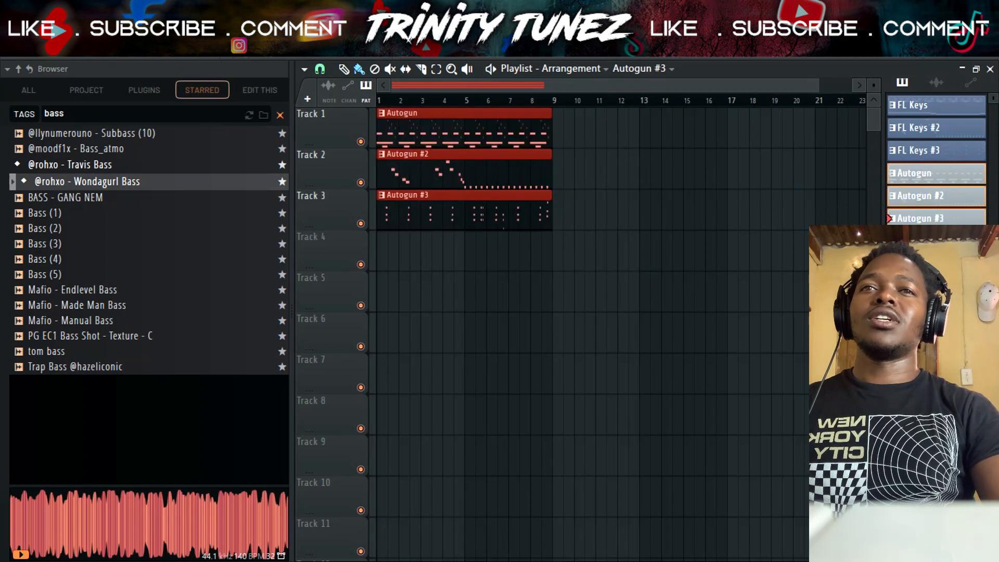
pyautogui.click(627, 487)
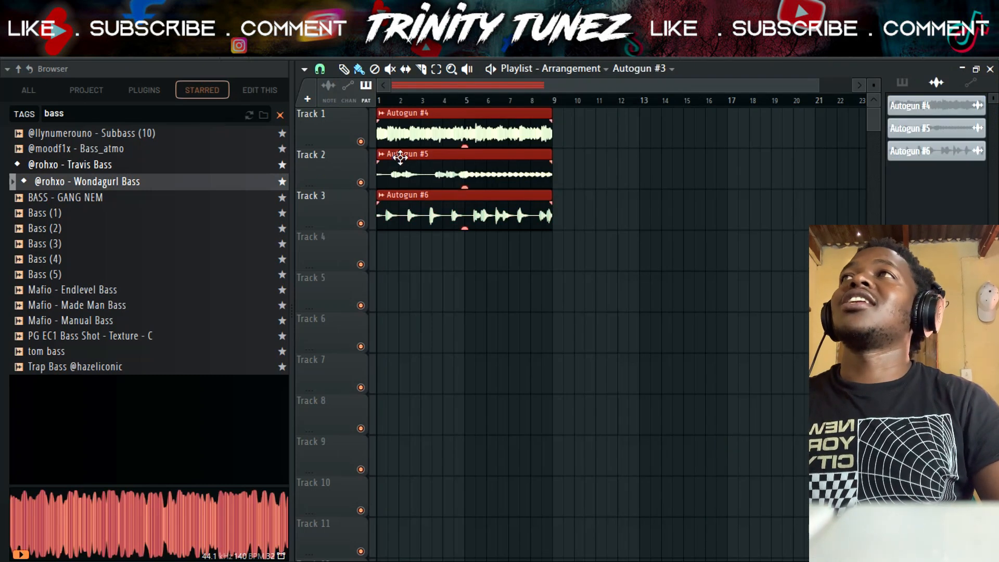
# - Listen to tracks 1 to 3 soloed and trim the silent starts off the Autogun #5 and Autogun #6 clips
pyautogui.rightClick(362, 142)
pyautogui.press('space')
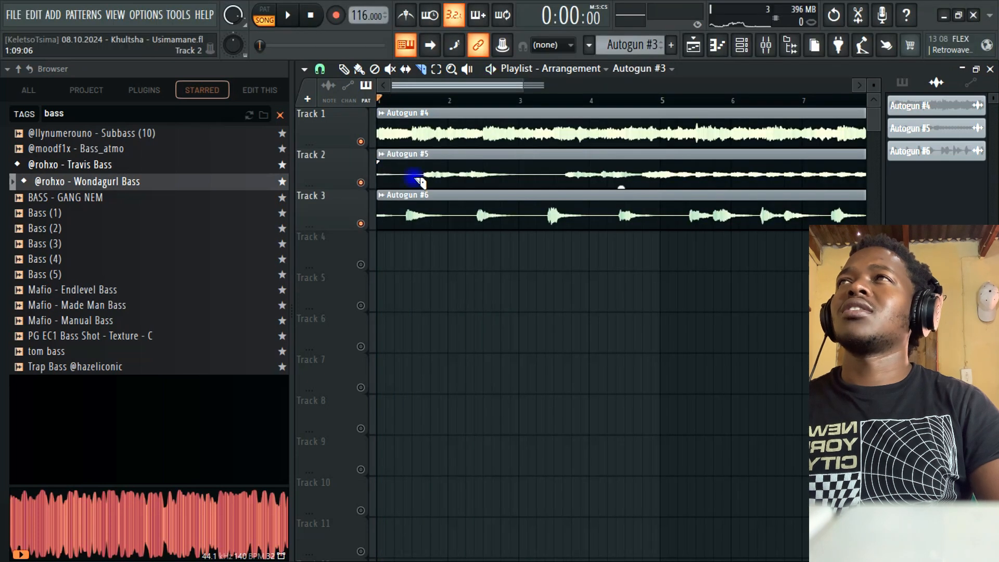
pyautogui.rightClick(404, 177)
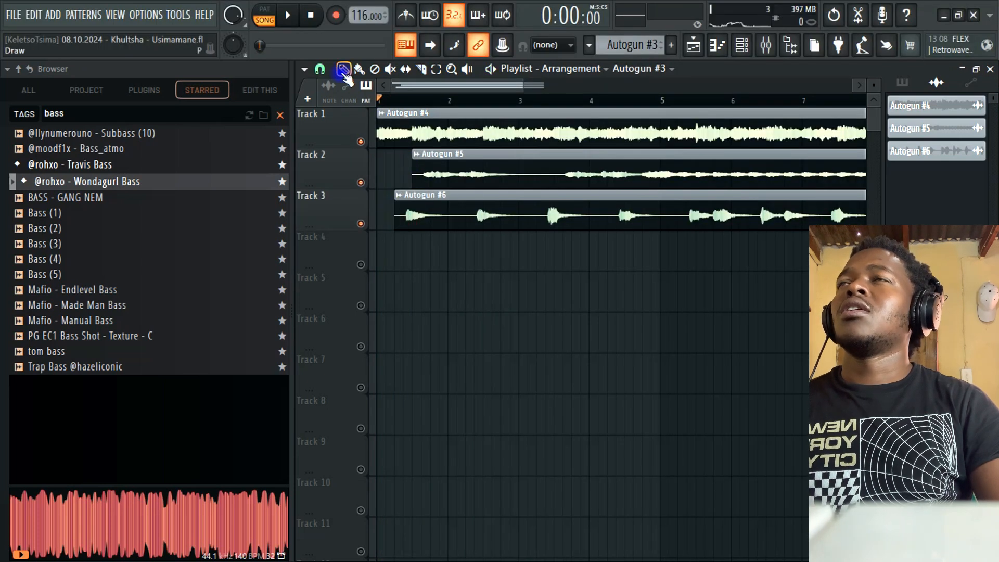
pyautogui.doubleClick(475, 196)
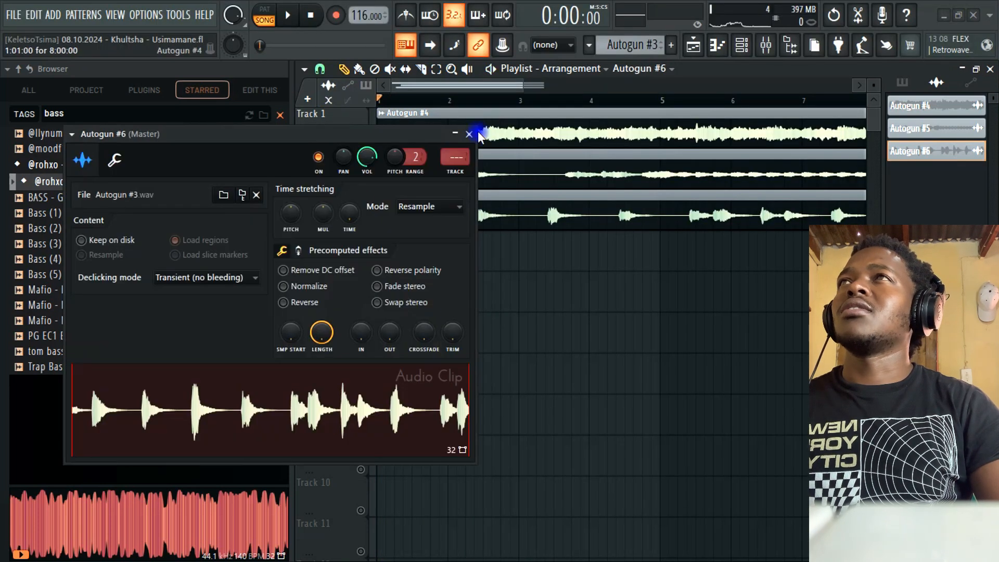
pyautogui.click(469, 134)
pyautogui.click(398, 200)
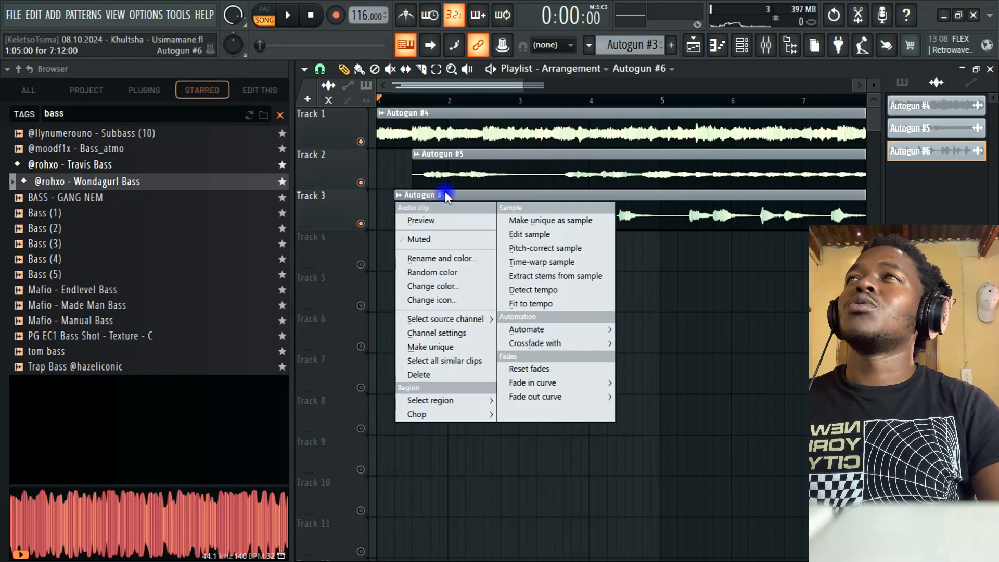
pyautogui.click(450, 196)
# - Set the time stretching mode of the Autogun #6 audio clip to Stretch and close its channel settings
pyautogui.doubleClick(465, 215)
pyautogui.click(422, 207)
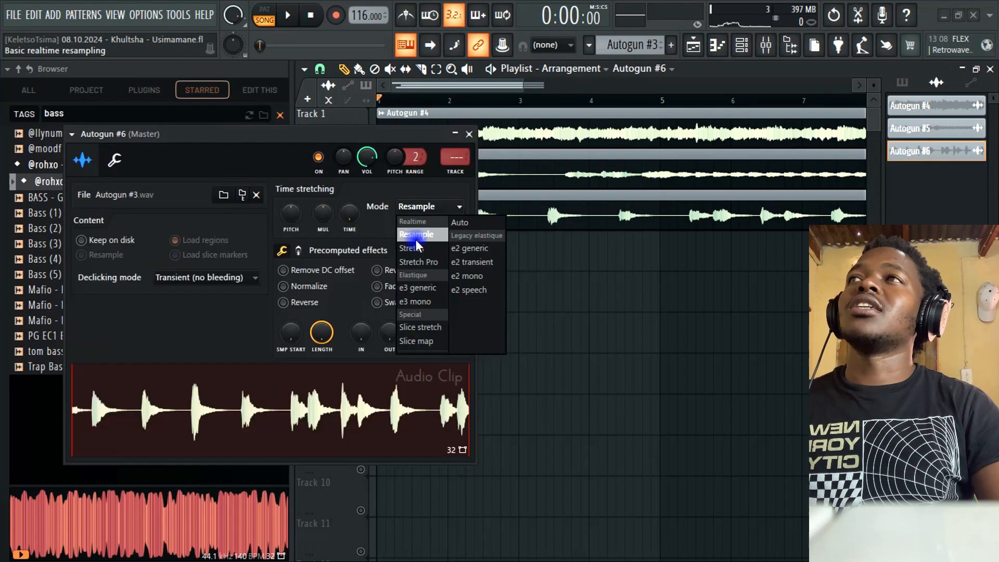
pyautogui.click(414, 249)
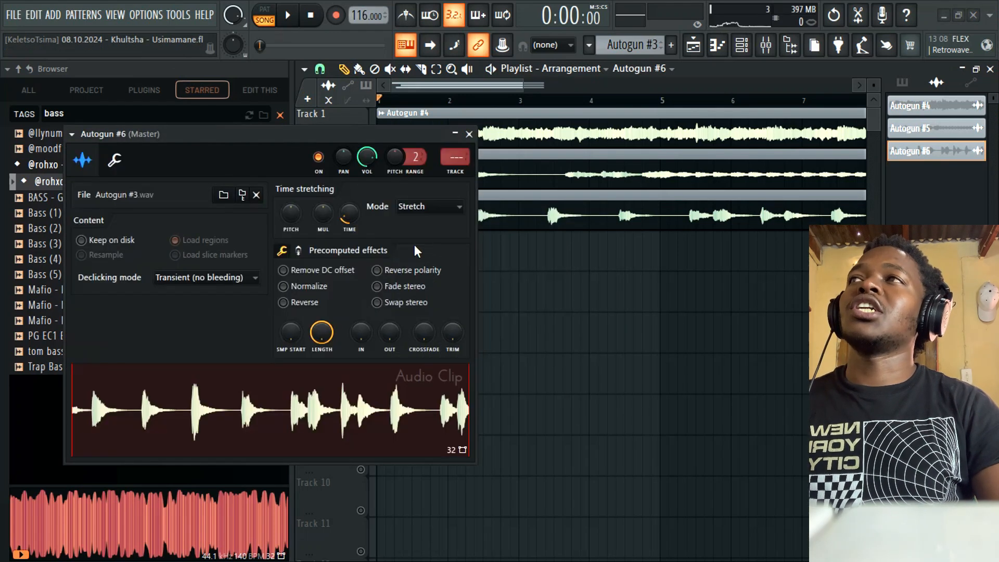
pyautogui.click(469, 134)
# - Try raising the project tempo to 124 and undo the change
pyautogui.moveTo(519, 84); pyautogui.dragTo(585, 87)
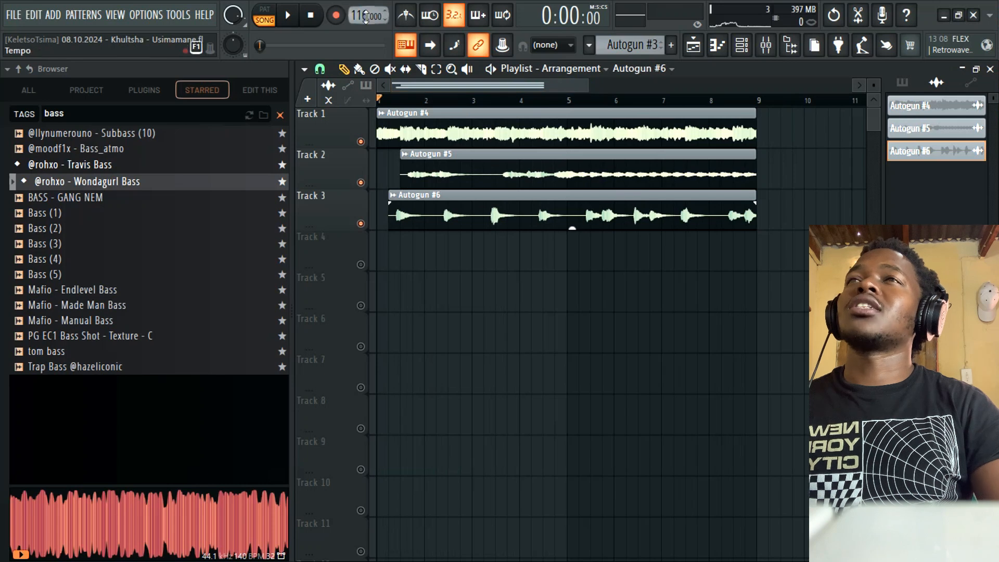
pyautogui.moveTo(369, 16); pyautogui.dragTo(369, 11)
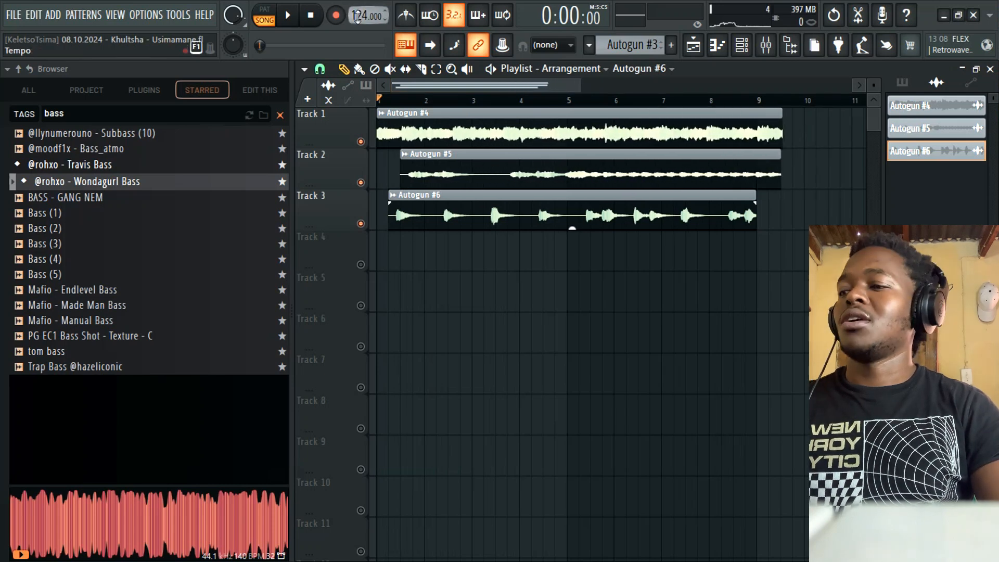
pyautogui.hotkey('ctrl', 'z')
# - Switch all audio clips to Stretch mode with the macro, confirm it, and close the Autogun #6 settings
pyautogui.doubleClick(487, 230)
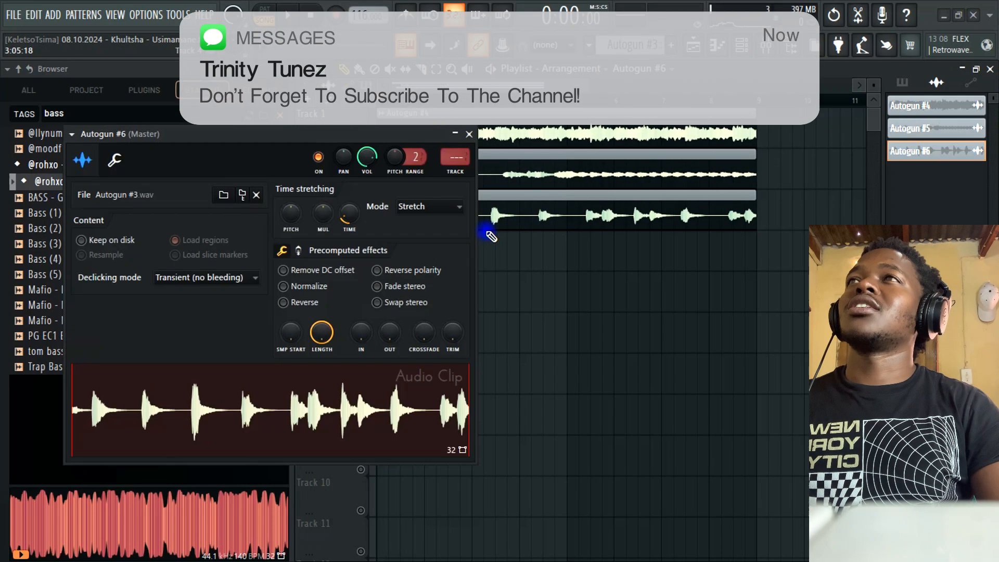
pyautogui.click(172, 15)
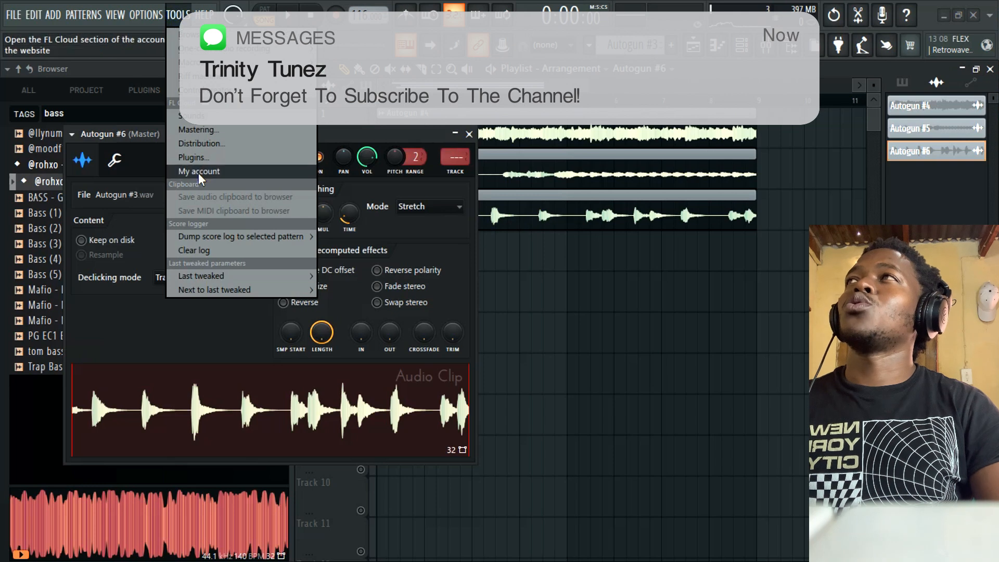
pyautogui.moveTo(191, 62)
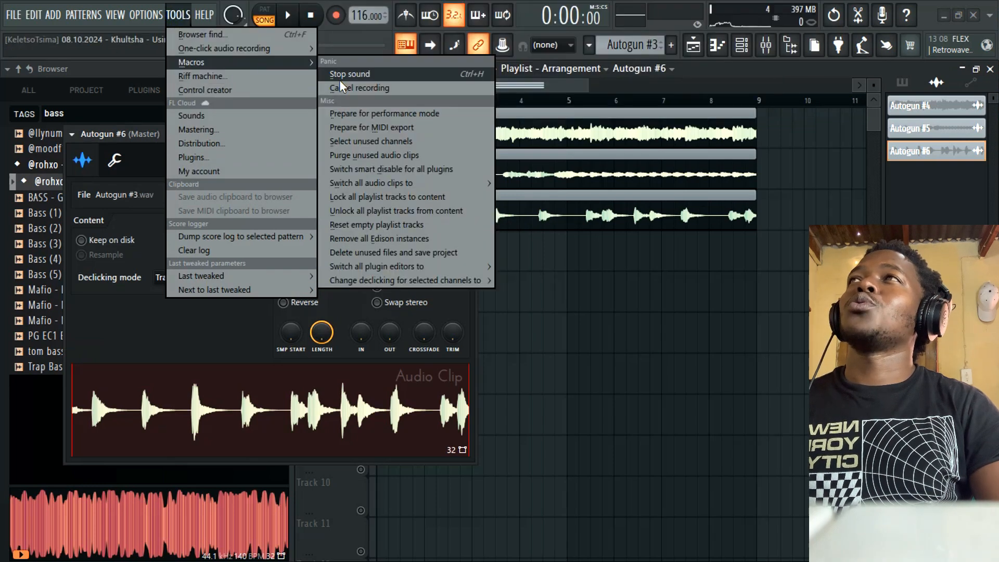
pyautogui.moveTo(366, 188)
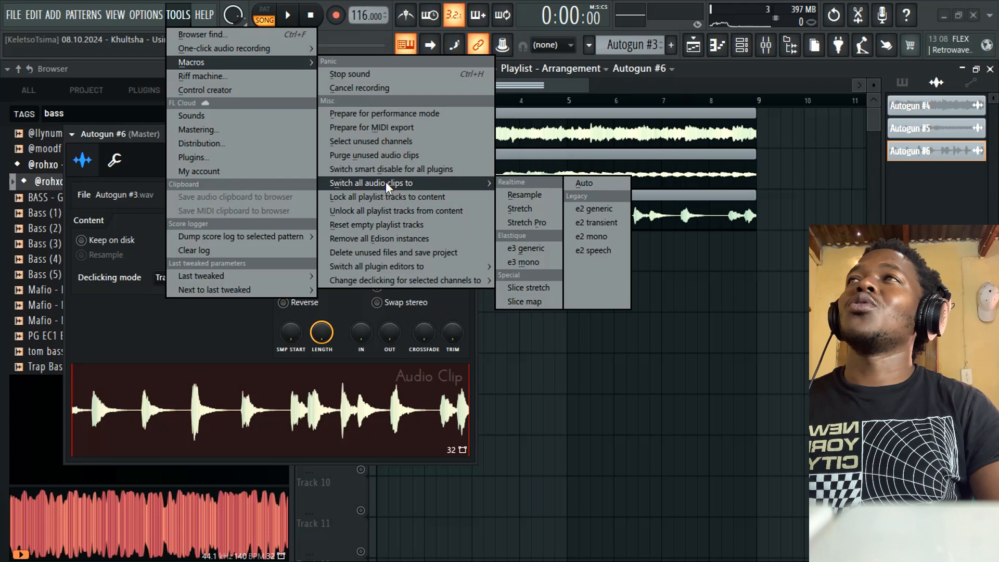
pyautogui.click(523, 211)
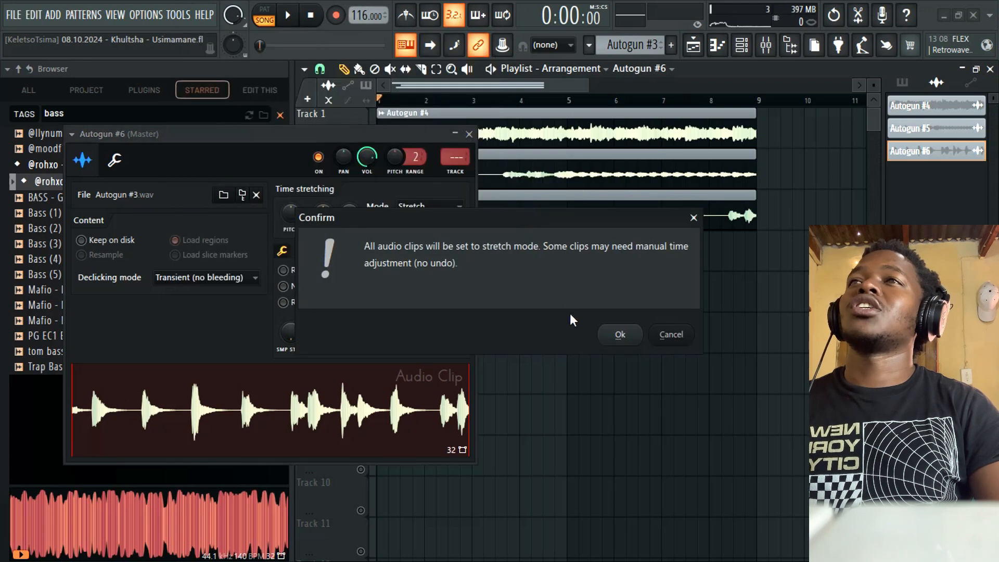
pyautogui.click(619, 335)
pyautogui.click(469, 134)
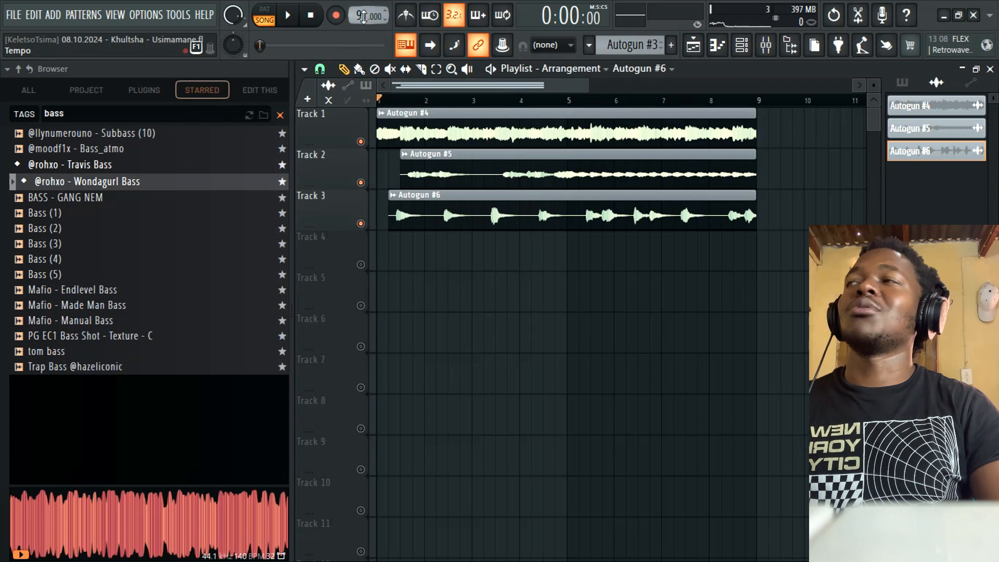
# - Assign the Autogun #4, #5 and #6 audio channels to mixer inserts 2 to 4 and route those inserts only to Insert 1
pyautogui.press('F6')
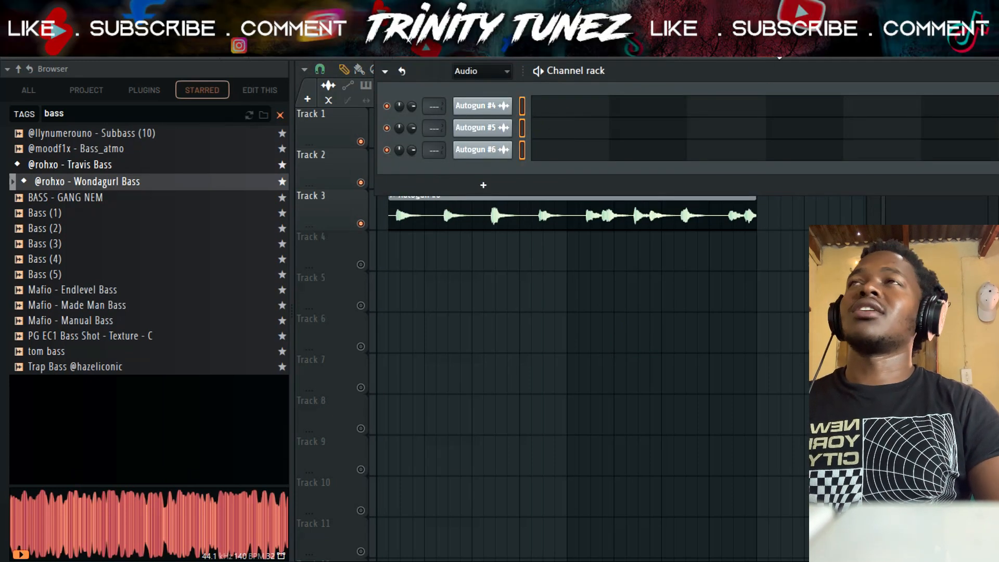
pyautogui.press('F9')
pyautogui.click(133, 39)
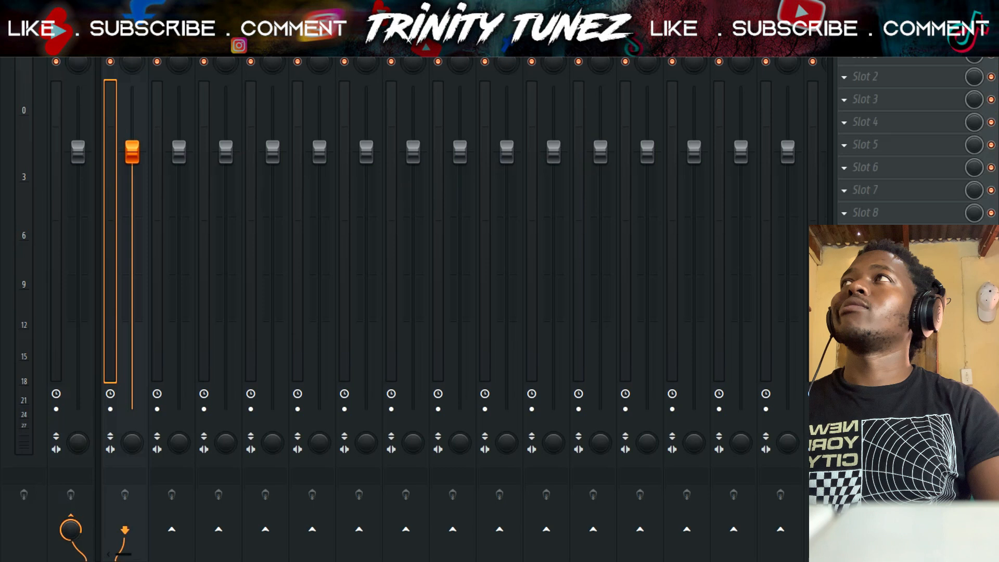
pyautogui.click(177, 39)
pyautogui.moveTo(177, 39); pyautogui.dragTo(266, 39)
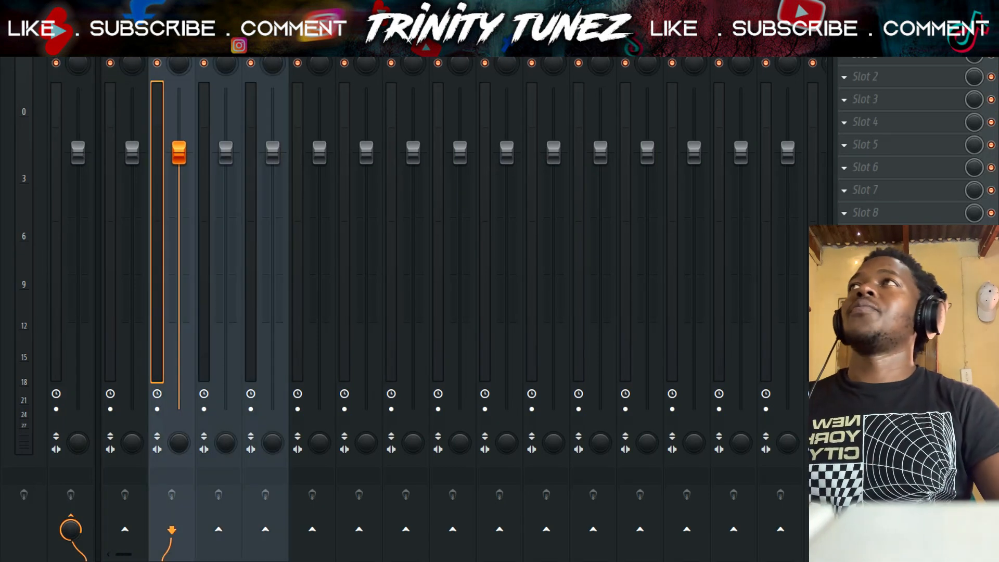
pyautogui.keyDown('ctrl'); pyautogui.keyDown('shift'); pyautogui.click(266, 39); pyautogui.keyUp('shift'); pyautogui.keyUp('ctrl')
pyautogui.keyDown('ctrl'); pyautogui.keyDown('shift'); pyautogui.click(219, 40); pyautogui.keyUp('shift'); pyautogui.keyUp('ctrl')
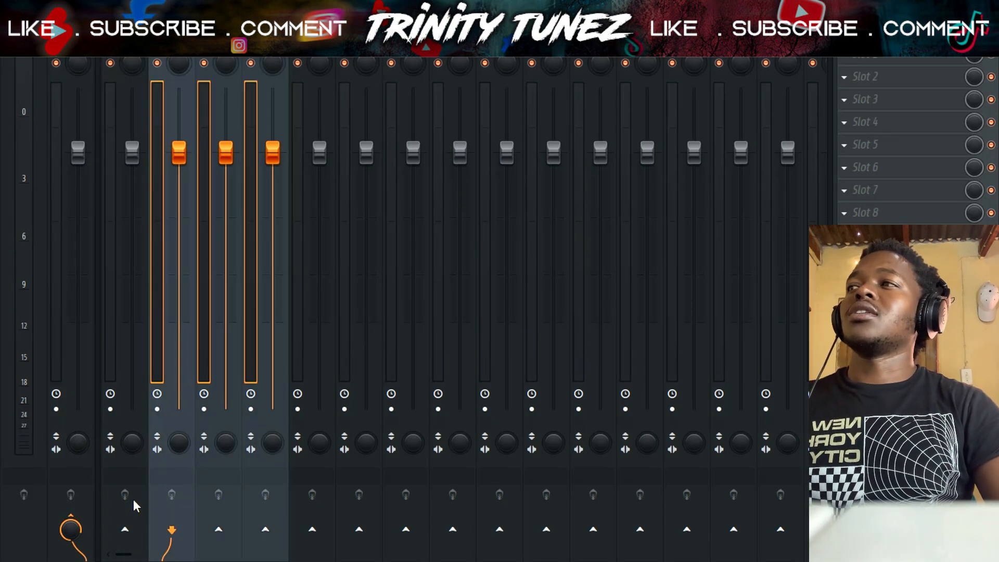
pyautogui.rightClick(137, 540)
pyautogui.click(196, 508)
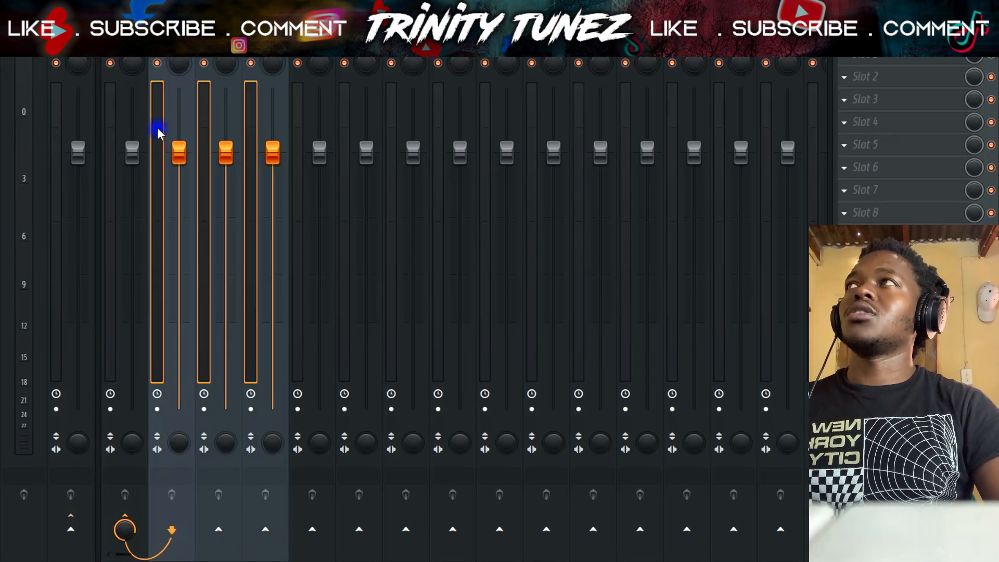
# - Load Fruity Parametric EQ 2 into effect slot 5 of mixer Insert 1
pyautogui.click(125, 39)
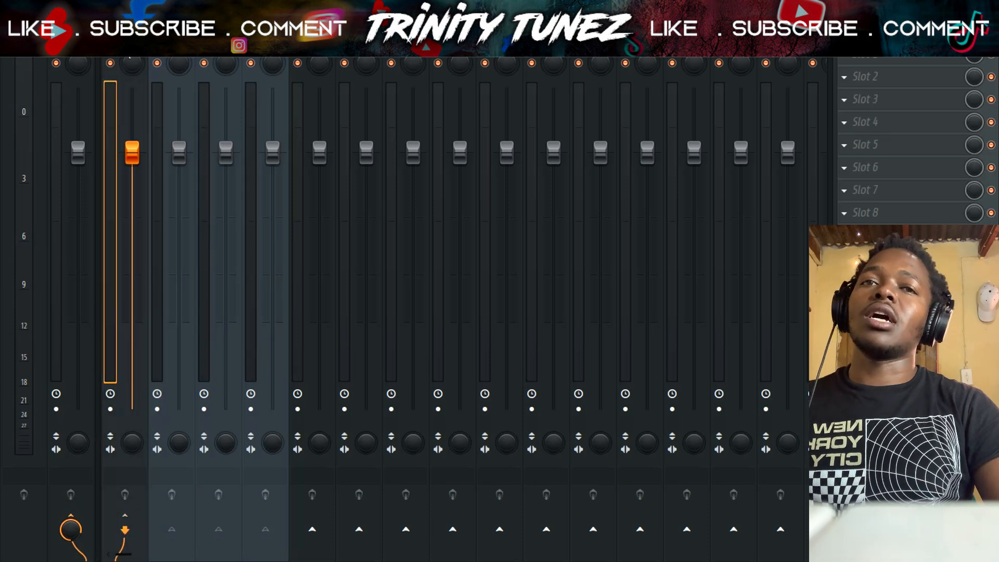
pyautogui.click(904, 155)
pyautogui.moveTo(677, 156)
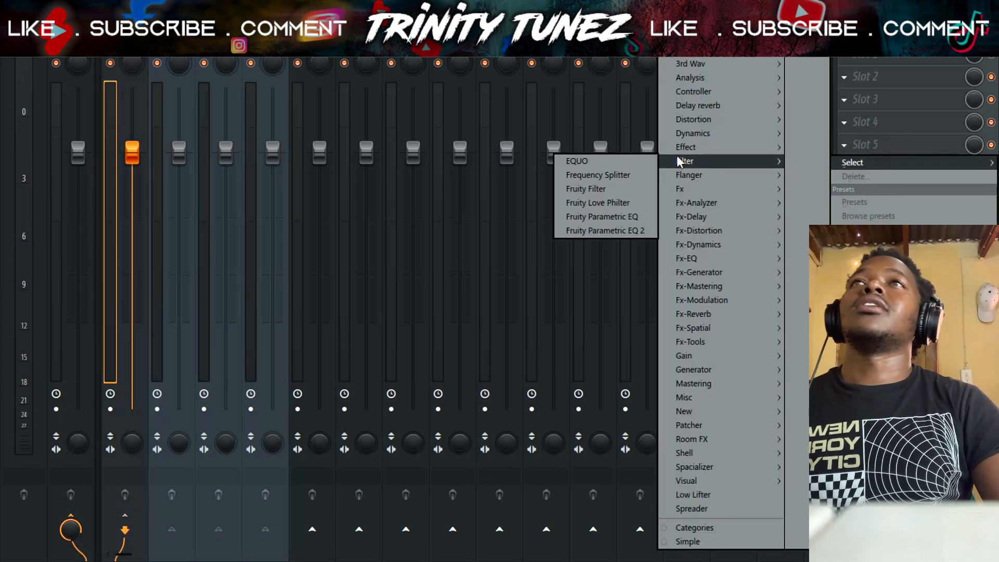
pyautogui.click(599, 232)
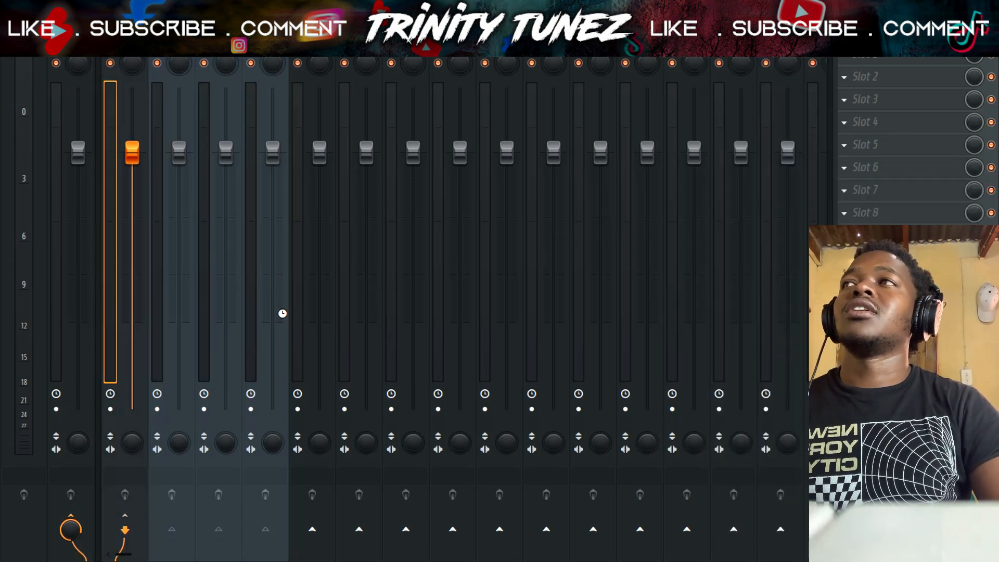
# - During playback, lower EQ bands 6 and 7 to soften the highs and pull down bands 1 and 2 to cut the lows
pyautogui.moveTo(321, 202); pyautogui.dragTo(328, 239)
pyautogui.press('space')
pyautogui.moveTo(76, 201); pyautogui.dragTo(101, 279)
pyautogui.moveTo(116, 201); pyautogui.dragTo(26, 257)
pyautogui.moveTo(99, 279); pyautogui.dragTo(94, 282)
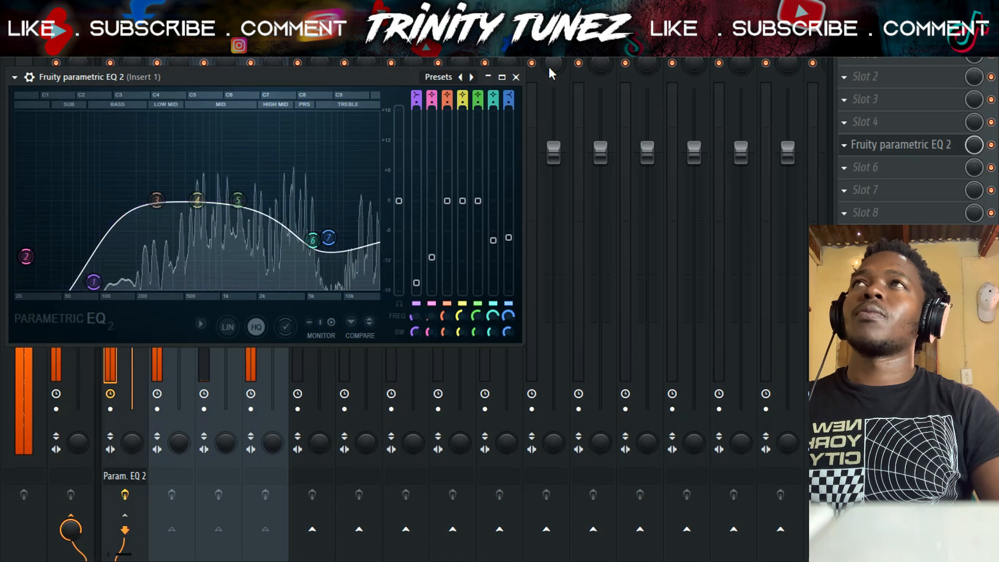
pyautogui.click(516, 77)
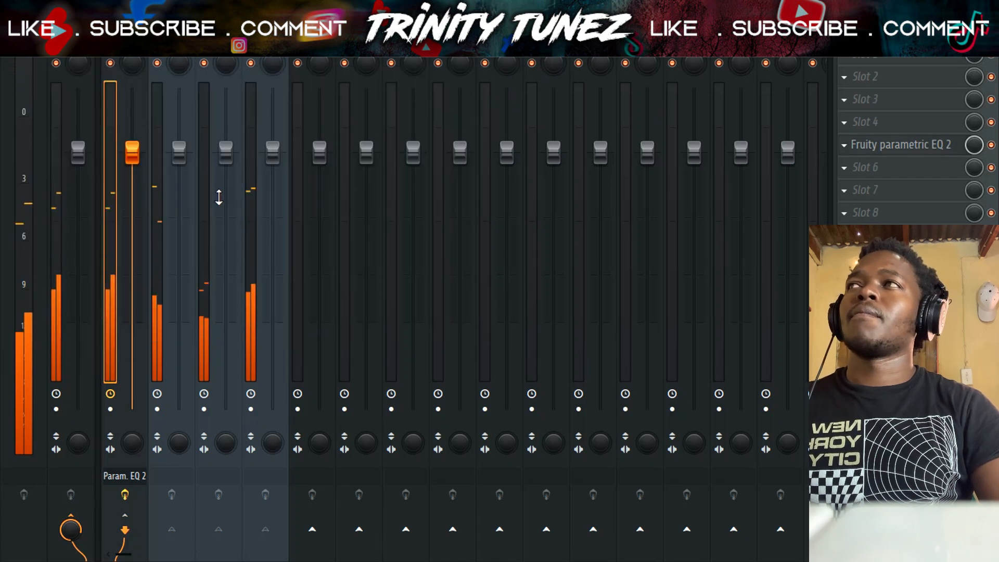
pyautogui.click(887, 46)
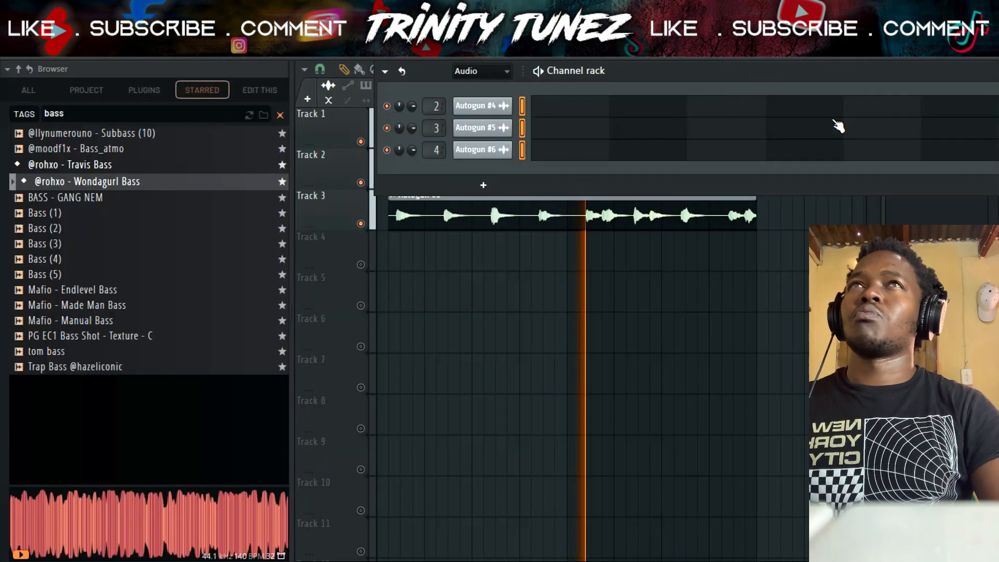
pyautogui.press('F6')
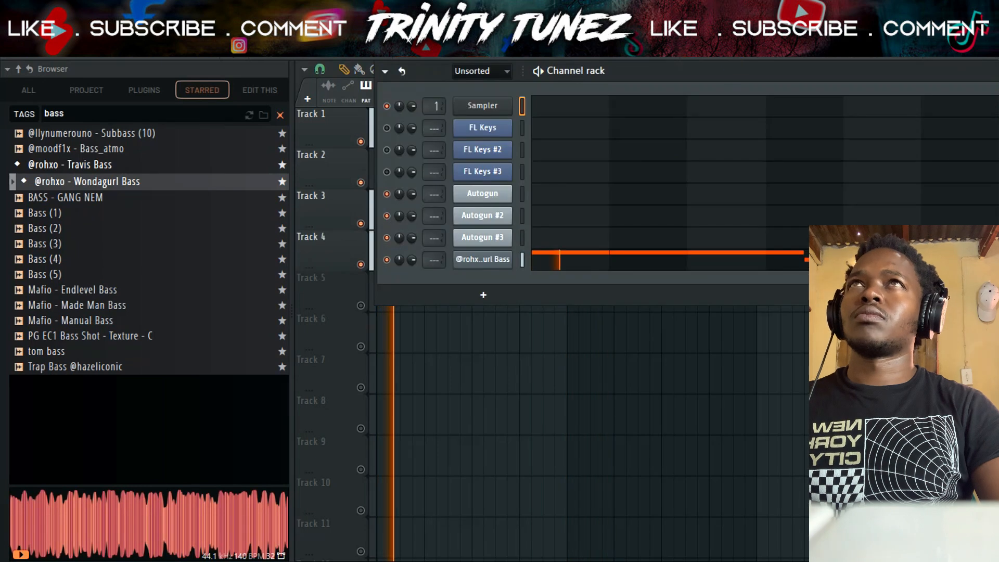
pyautogui.press('F6')
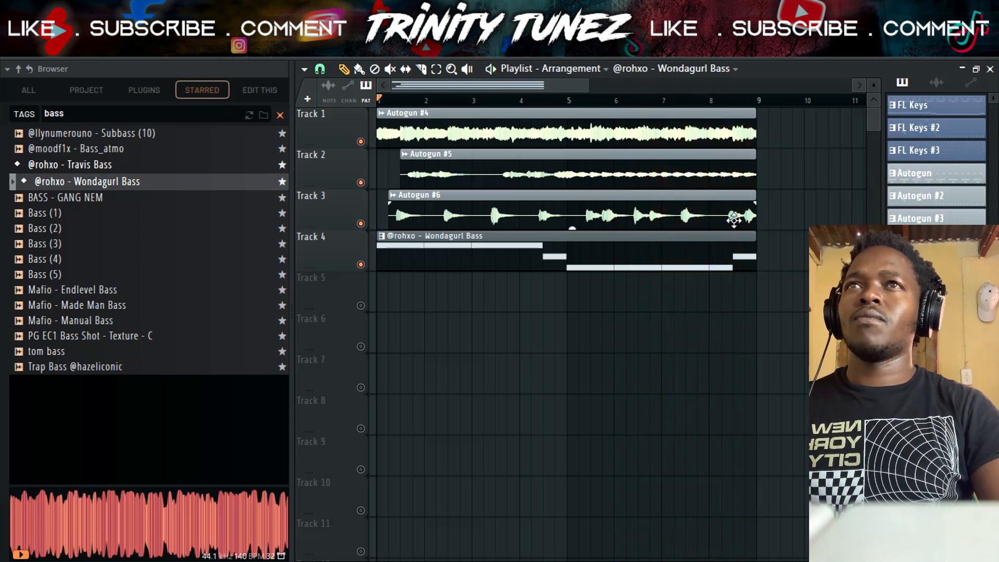
# - Search the browser for "vocal", preview several samples, and place [ SPAT ] VOCAL - 04 at bar 1 on playlist track 5
pyautogui.hotkey('alt', 'F8')
pyautogui.hotkey('alt', 'F8')
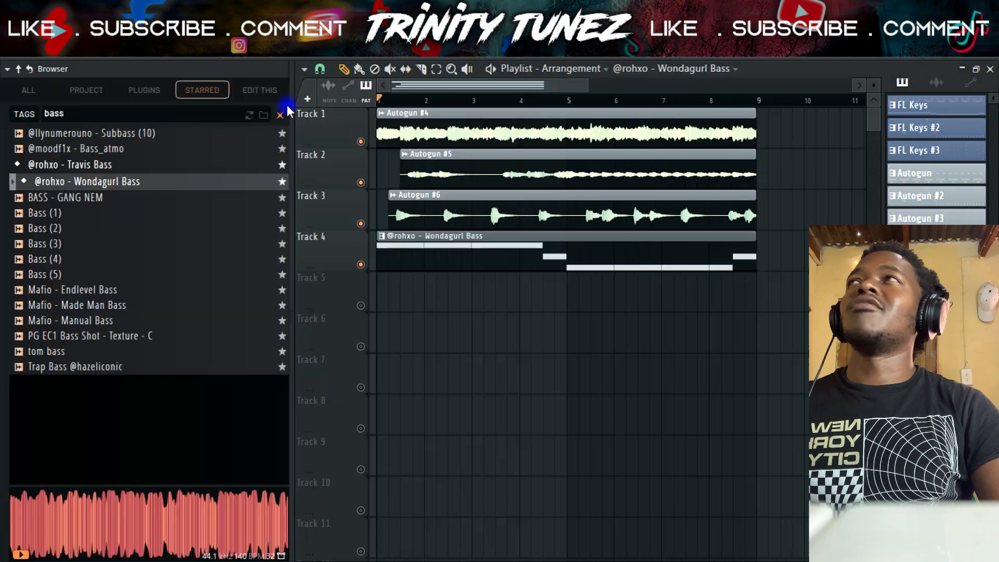
pyautogui.click(110, 113)
pyautogui.write('vocal')
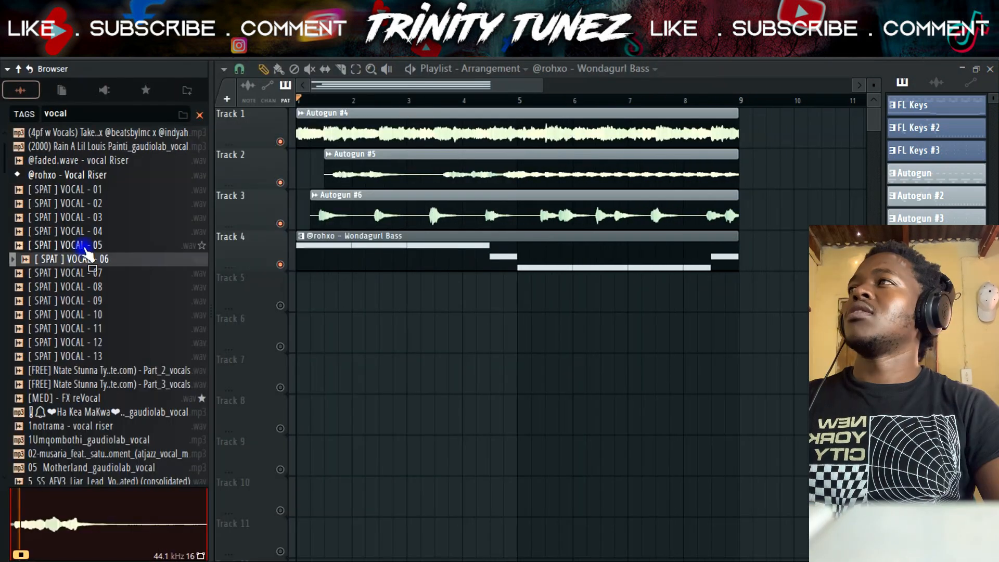
pyautogui.click(86, 175)
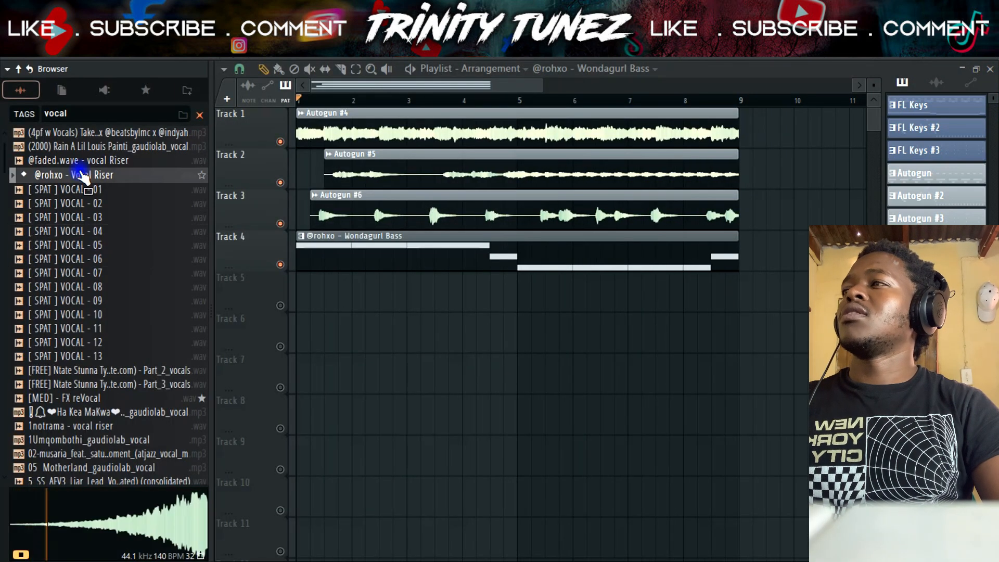
pyautogui.click(77, 231)
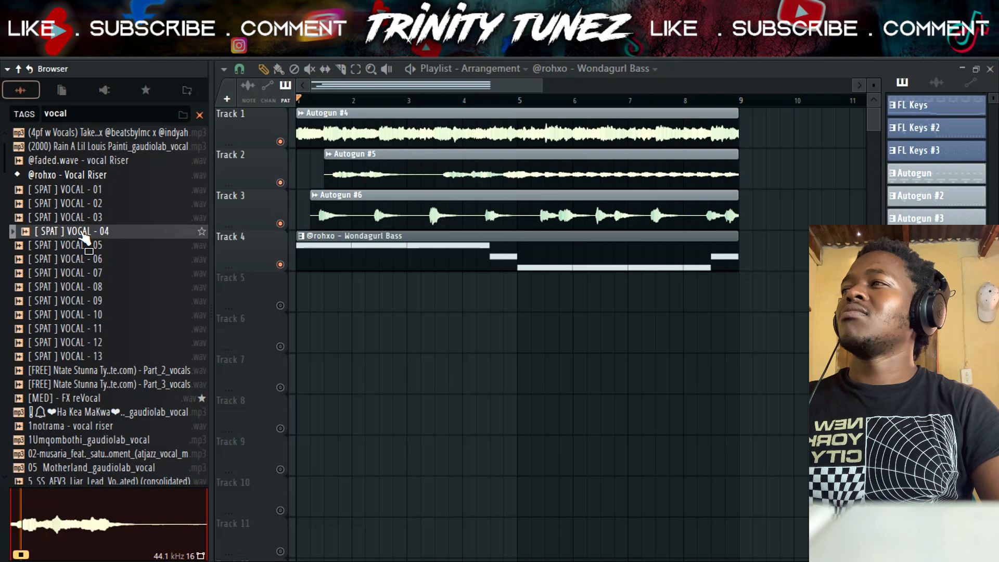
pyautogui.moveTo(83, 238); pyautogui.dragTo(351, 296)
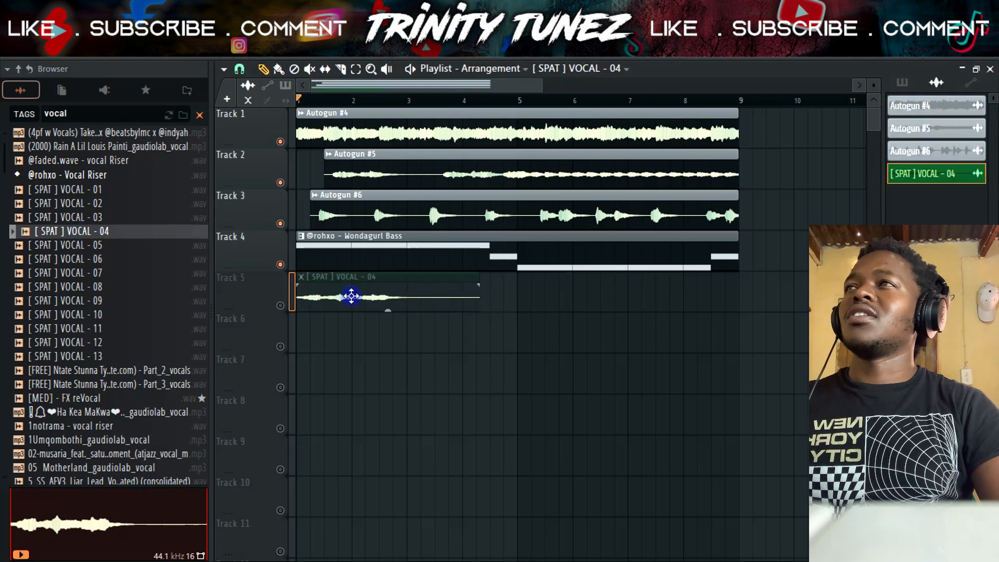
# - Detect and examine the pitch regions of the [ SPAT ] VOCAL - 04 clip in Edison, and check the root note setting of its channel
pyautogui.rightClick(343, 434)
pyautogui.click(402, 402)
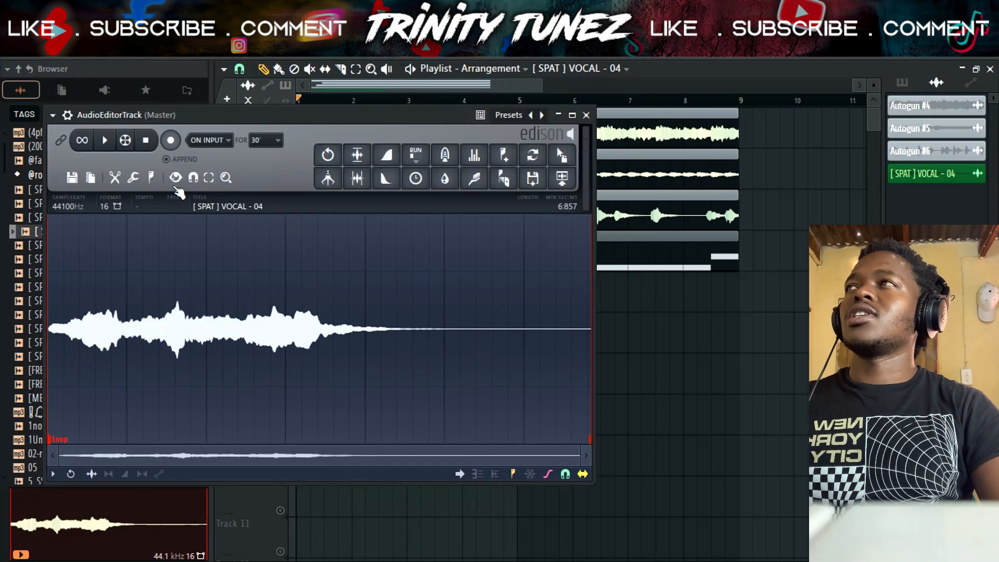
pyautogui.click(175, 179)
pyautogui.click(207, 383)
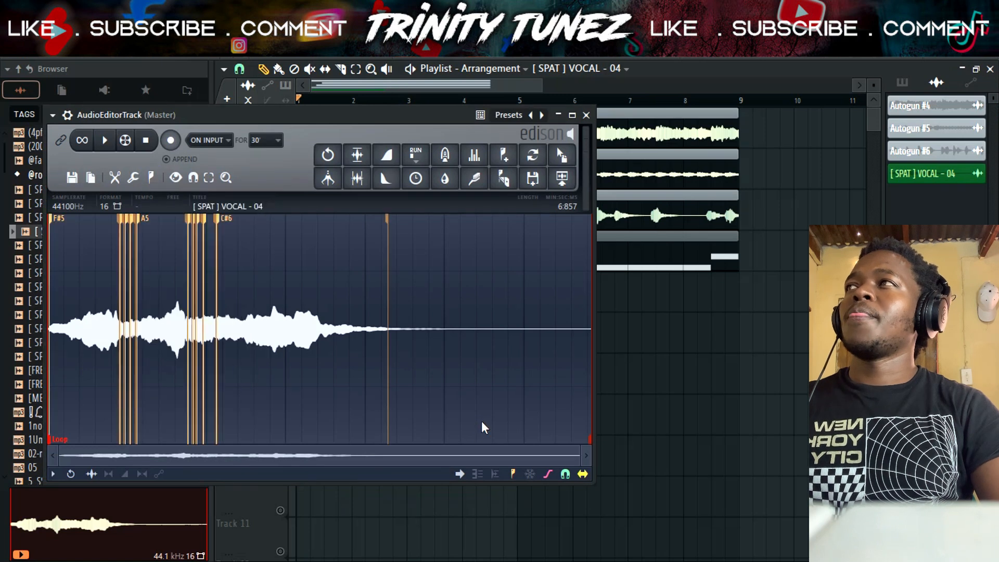
pyautogui.moveTo(577, 450); pyautogui.dragTo(197, 403)
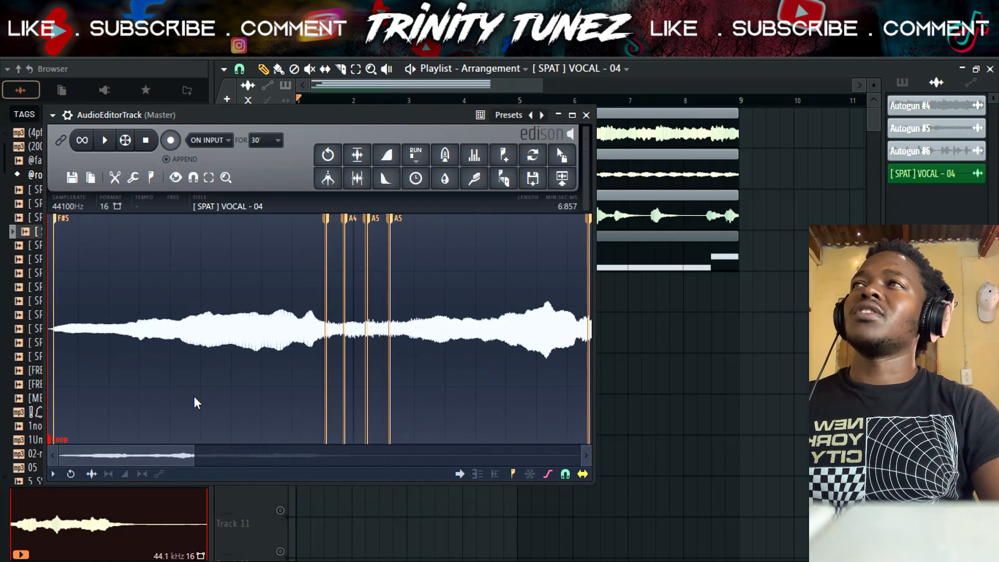
pyautogui.moveTo(188, 452); pyautogui.dragTo(23, 464)
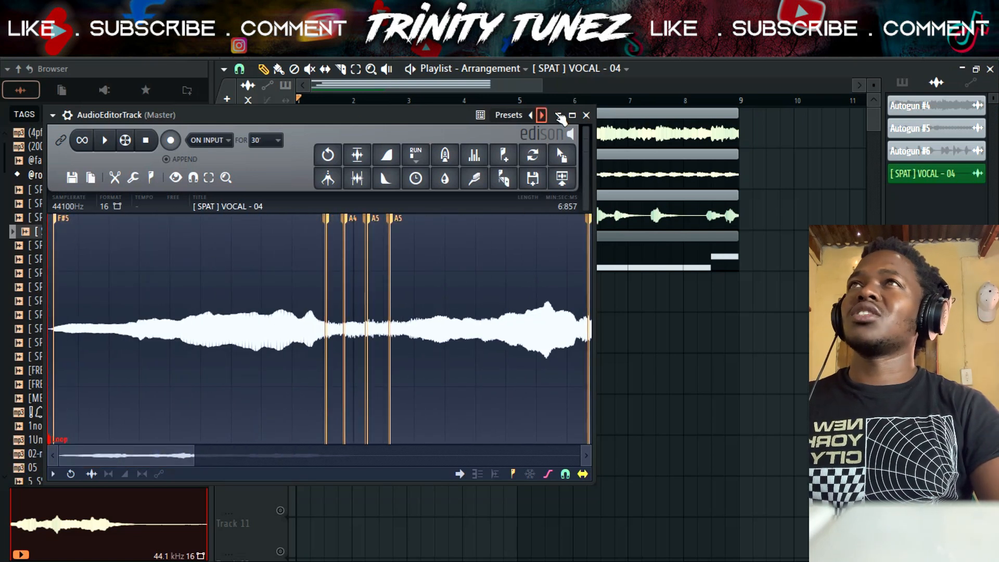
pyautogui.click(587, 115)
pyautogui.click(134, 179)
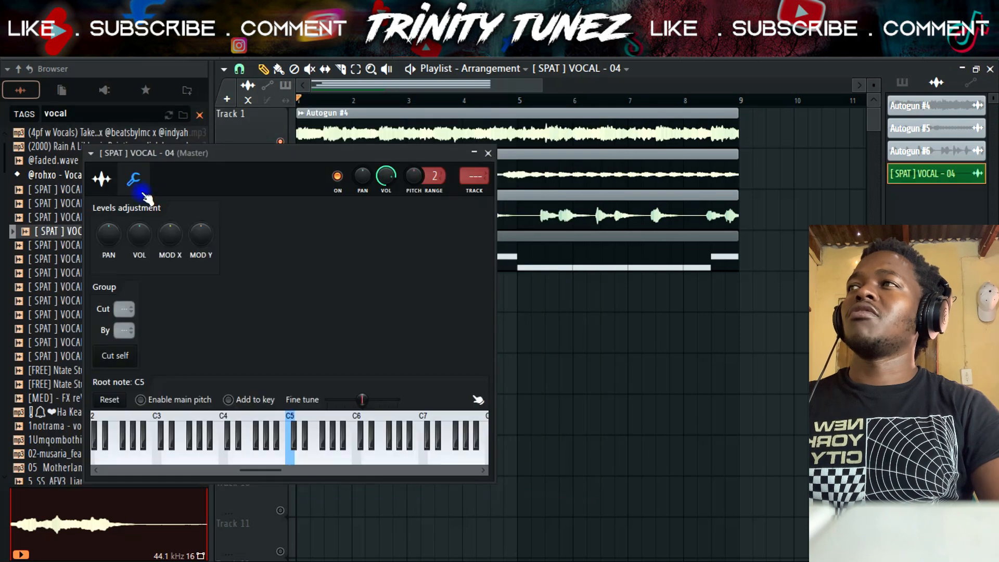
pyautogui.click(489, 153)
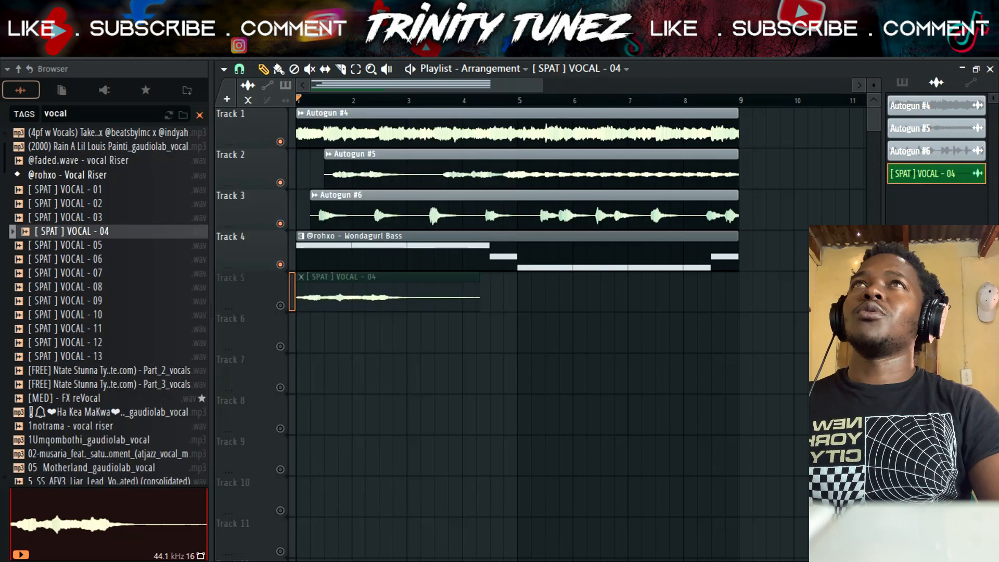
# - Check the Autogun melody's notes from the channel rack in the piano roll
pyautogui.press('F6')
pyautogui.rightClick(410, 103)
pyautogui.click(418, 99)
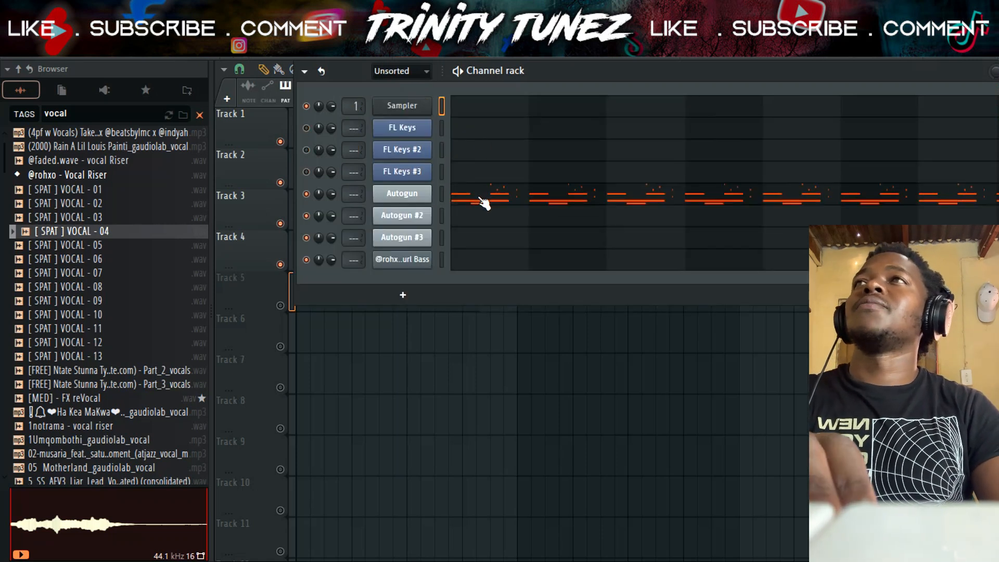
pyautogui.click(479, 202)
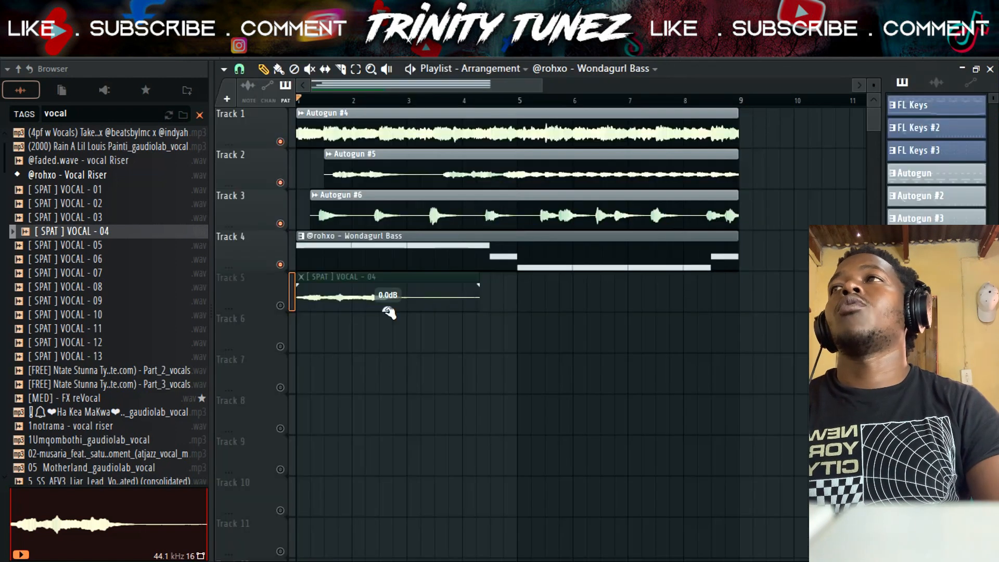
# - Set the [ SPAT ] VOCAL - 04 clip's time stretching mode to Stretch and raise its pitch slightly
pyautogui.doubleClick(387, 306)
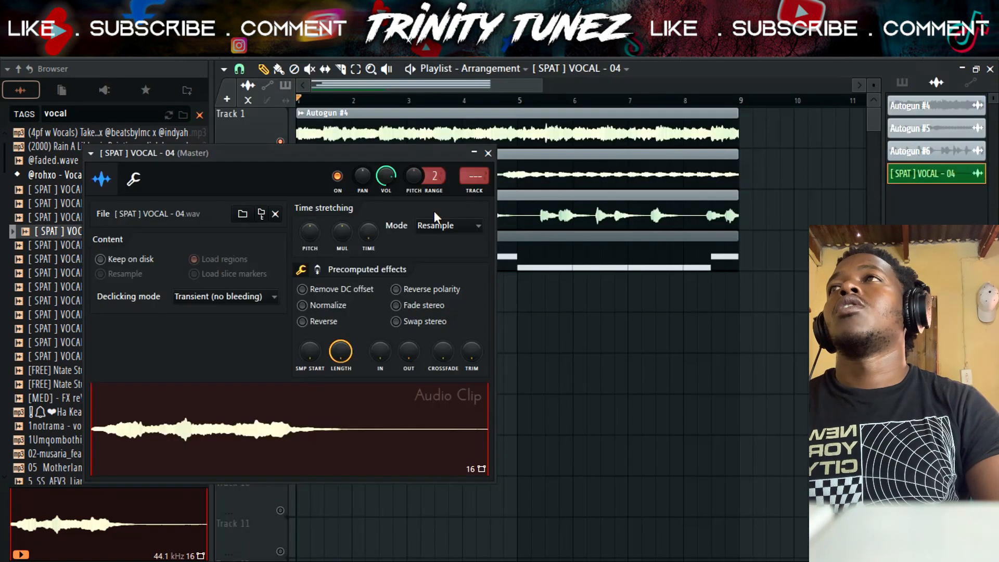
pyautogui.click(439, 225)
pyautogui.click(437, 267)
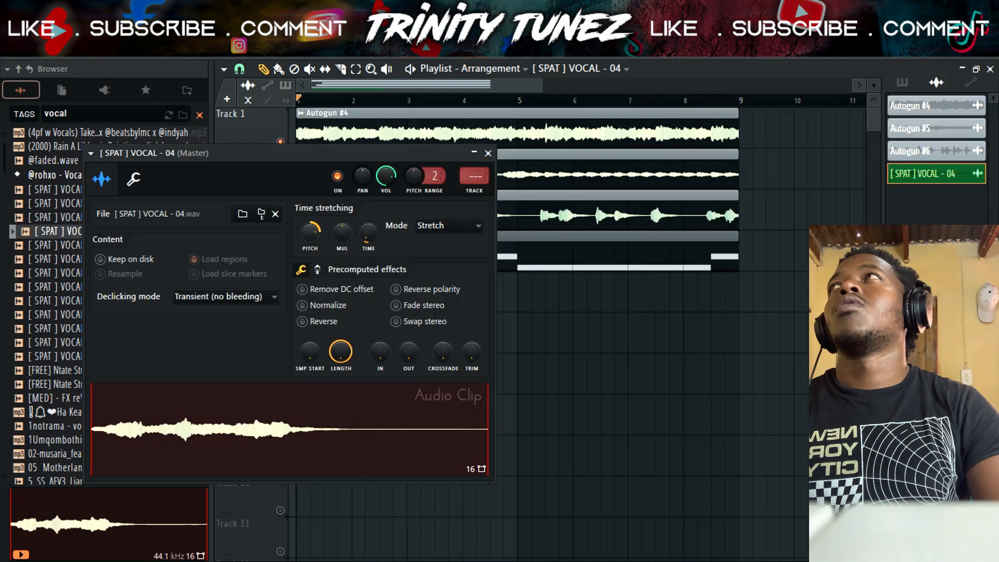
pyautogui.moveTo(310, 232); pyautogui.dragTo(311, 227)
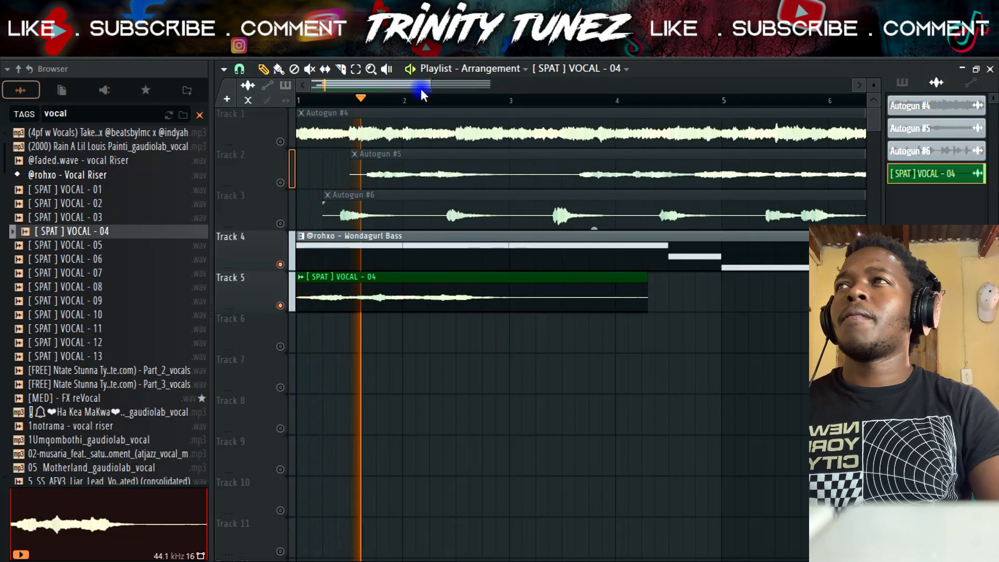
# - Slice the [ SPAT ] VOCAL - 04 clip shortly before bar 2, align the second piece to bar 2, and play the result
pyautogui.click(341, 69)
pyautogui.press('space')
pyautogui.press('space')
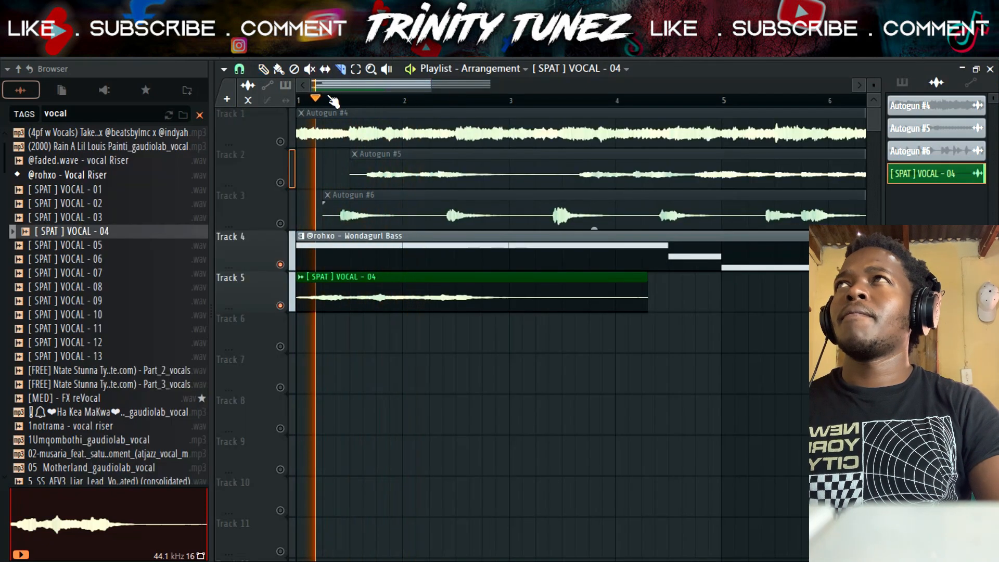
pyautogui.moveTo(432, 83); pyautogui.dragTo(361, 82)
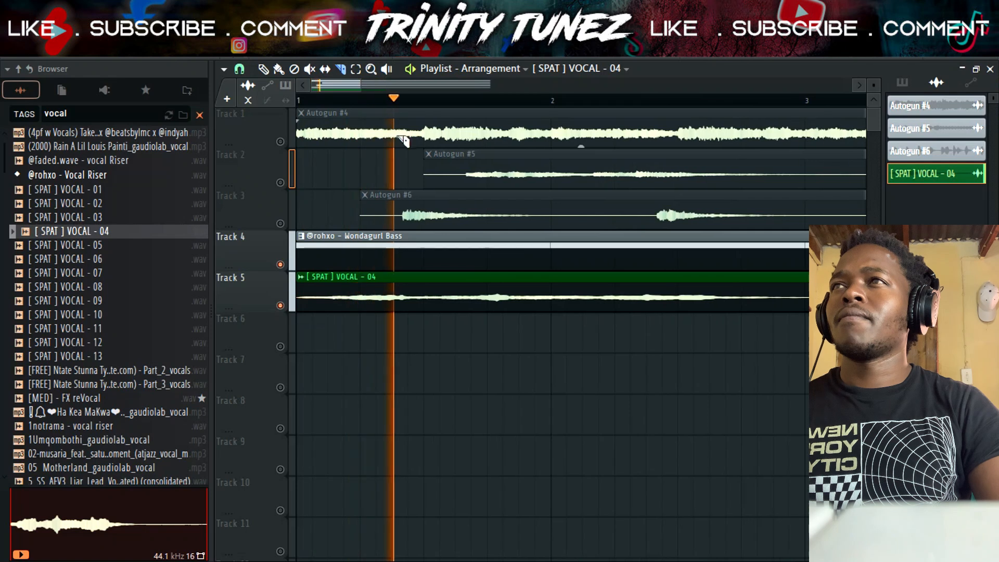
pyautogui.moveTo(508, 303)
pyautogui.mouseDown()
pyautogui.moveTo(509, 283)
pyautogui.moveTo(577, 280)
pyautogui.mouseUp()
pyautogui.click(280, 70)
pyautogui.press('space')
pyautogui.press('space')
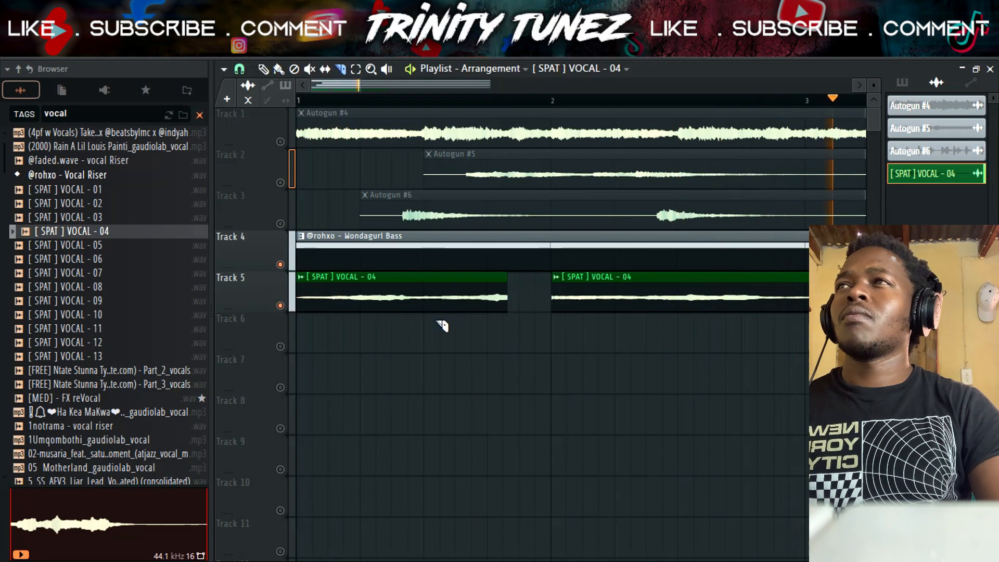
# - Slice the first vocal piece midway through bar 1 and make its second half a unique clip
pyautogui.moveTo(426, 314); pyautogui.dragTo(425, 274)
pyautogui.click(428, 277)
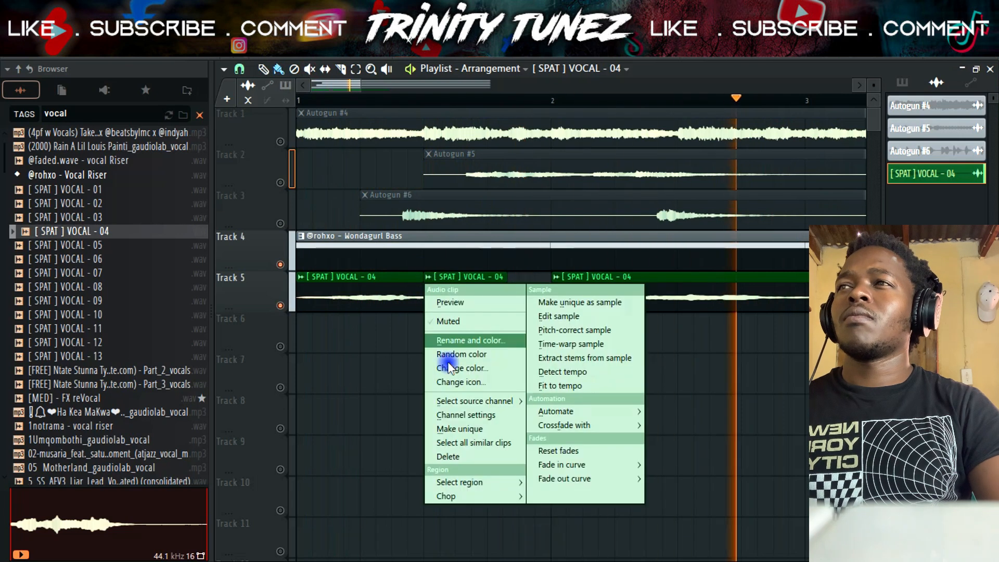
pyautogui.click(465, 430)
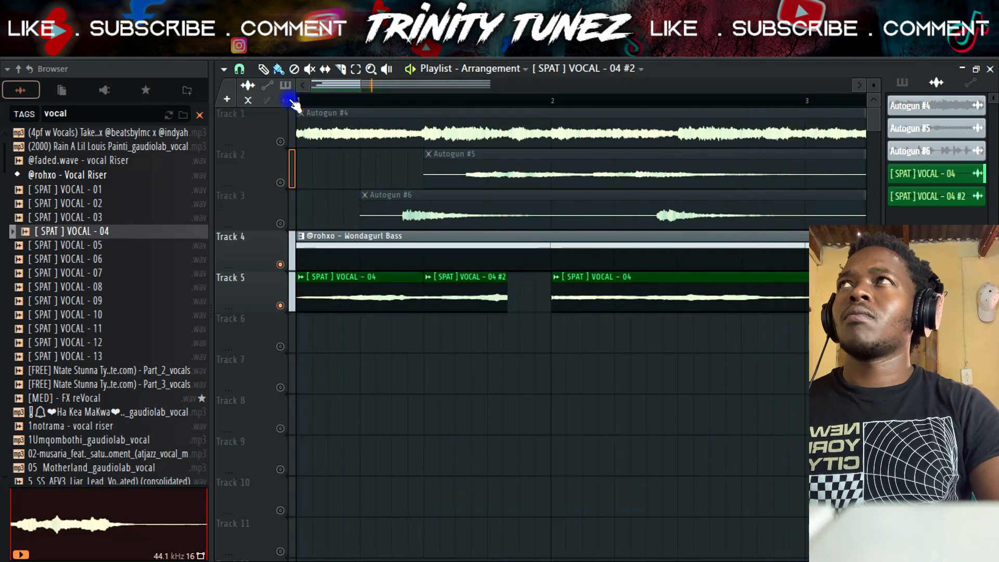
# - Extend the [ SPAT ] VOCAL - 04 #2 piece to bar 2 and check its channel settings during playback
pyautogui.moveTo(508, 278); pyautogui.dragTo(545, 279)
pyautogui.doubleClick(529, 292)
pyautogui.press('space')
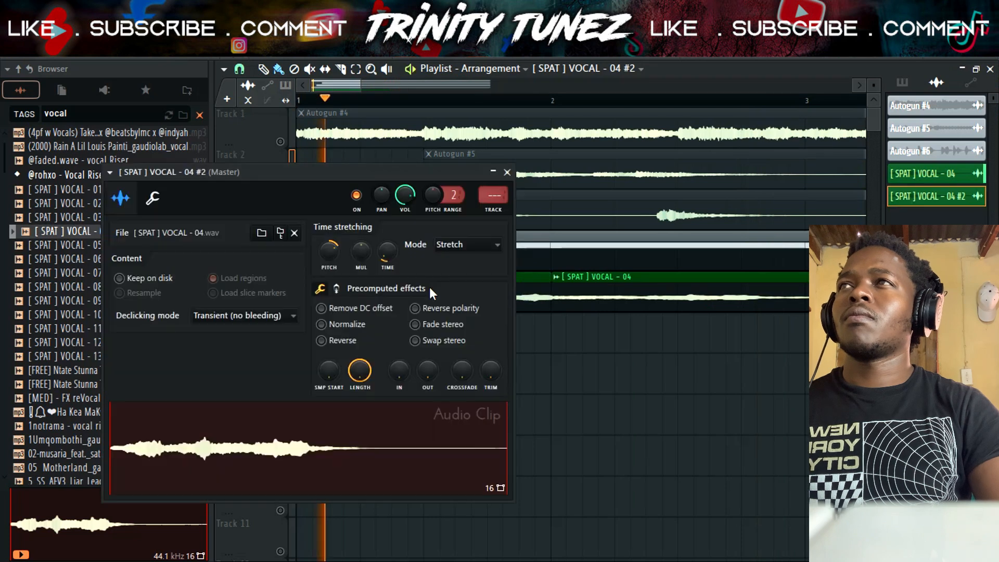
pyautogui.click(508, 172)
pyautogui.press('space')
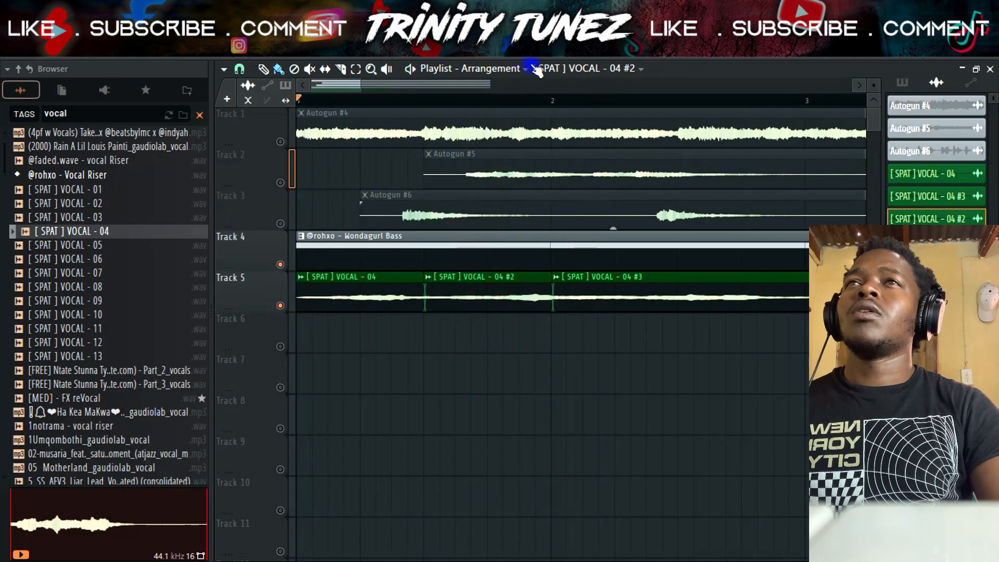
# - Play the vocal from bar 2, slice [ SPAT ] VOCAL - 04 #3 at bar 3, and delete the tail
pyautogui.click(555, 106)
pyautogui.press('space')
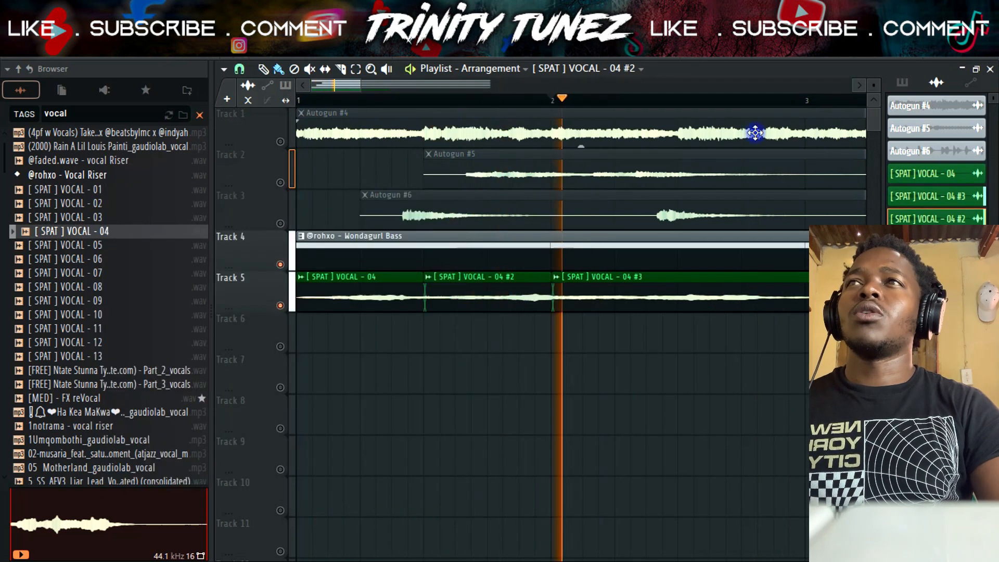
pyautogui.click(859, 87)
pyautogui.press('space')
pyautogui.click(857, 87)
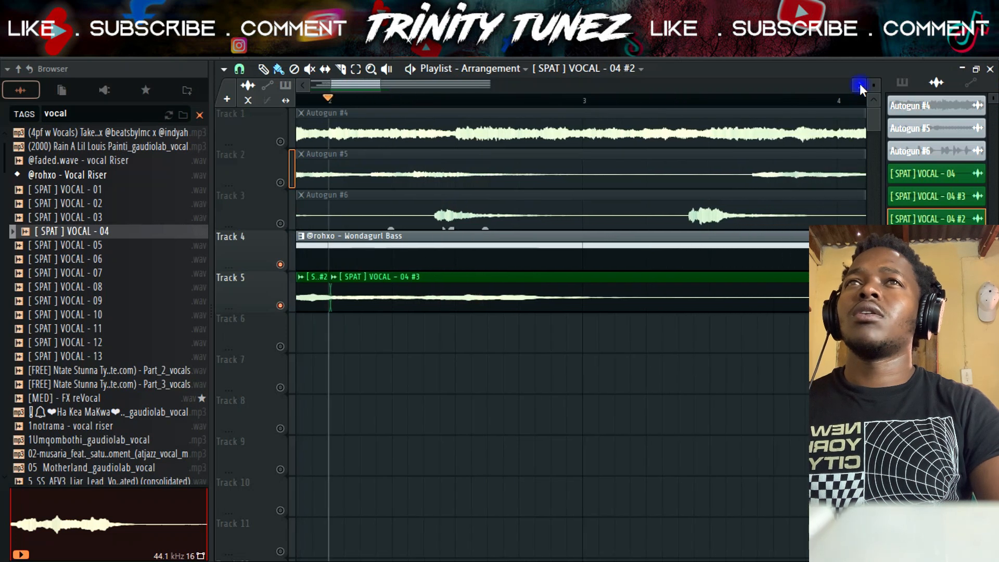
pyautogui.press('space')
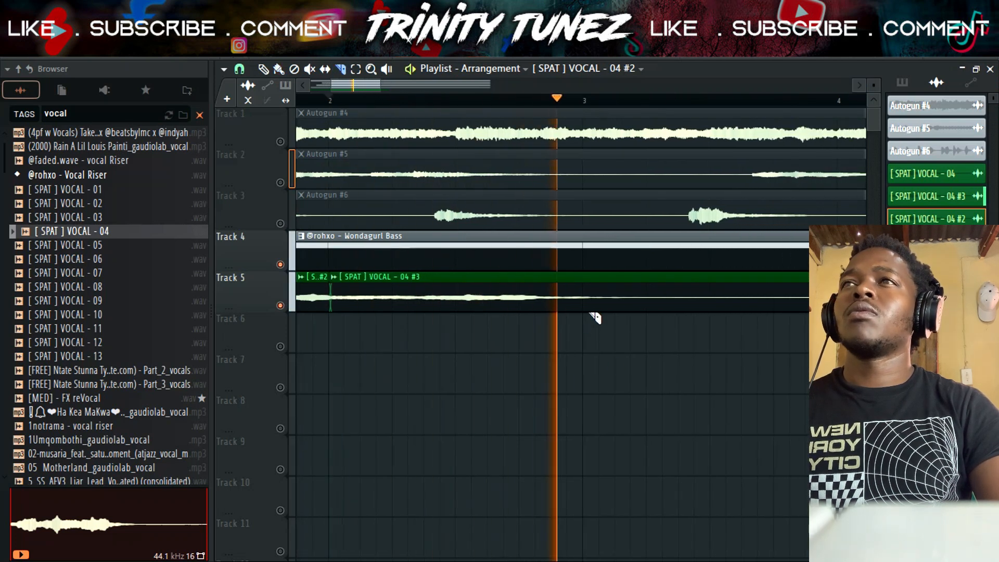
pyautogui.press('space')
pyautogui.moveTo(591, 323); pyautogui.dragTo(591, 269)
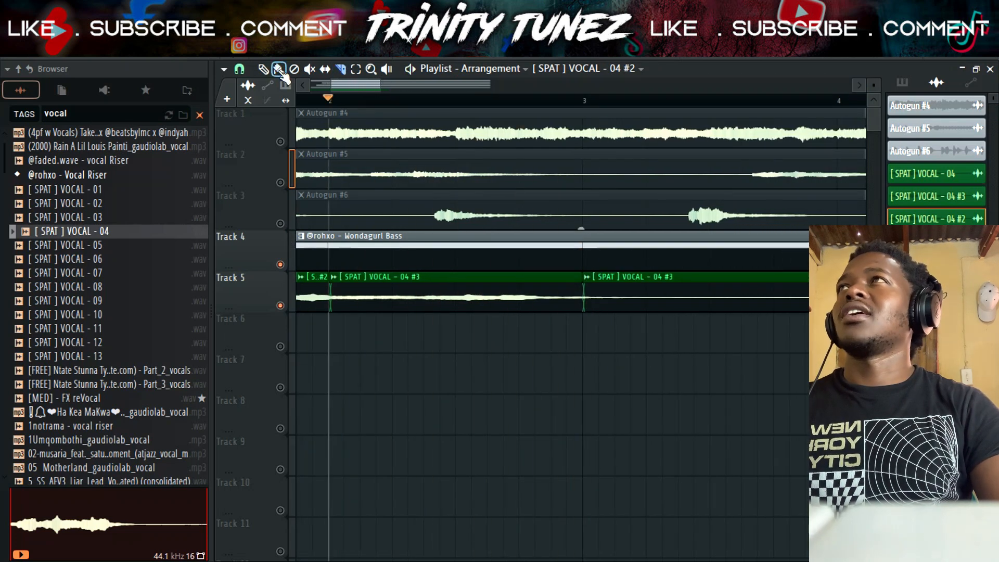
pyautogui.rightClick(686, 300)
# - Select the three vocal pieces on track 5 and consolidate them into one 32Bit float stereo WAV clip
pyautogui.moveTo(332, 82); pyautogui.dragTo(2, 89)
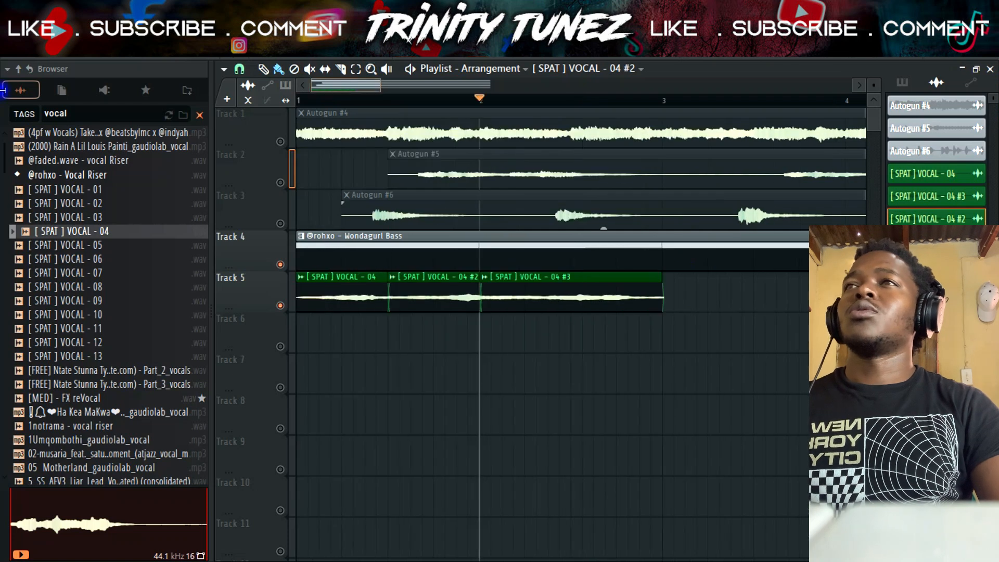
pyautogui.moveTo(691, 282); pyautogui.dragTo(332, 335)
pyautogui.press('space')
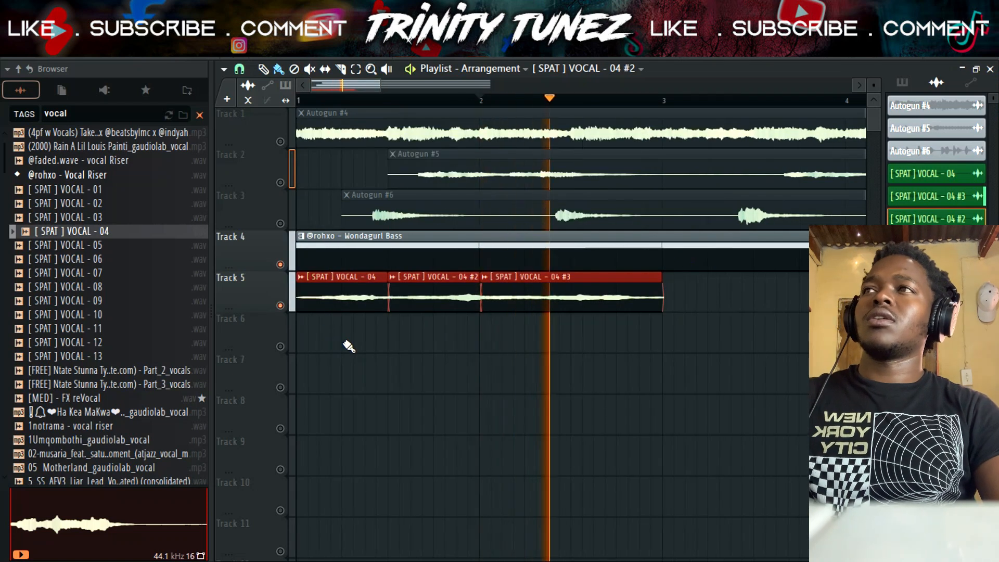
pyautogui.press('space')
pyautogui.hotkey('ctrl', 'alt', 'c')
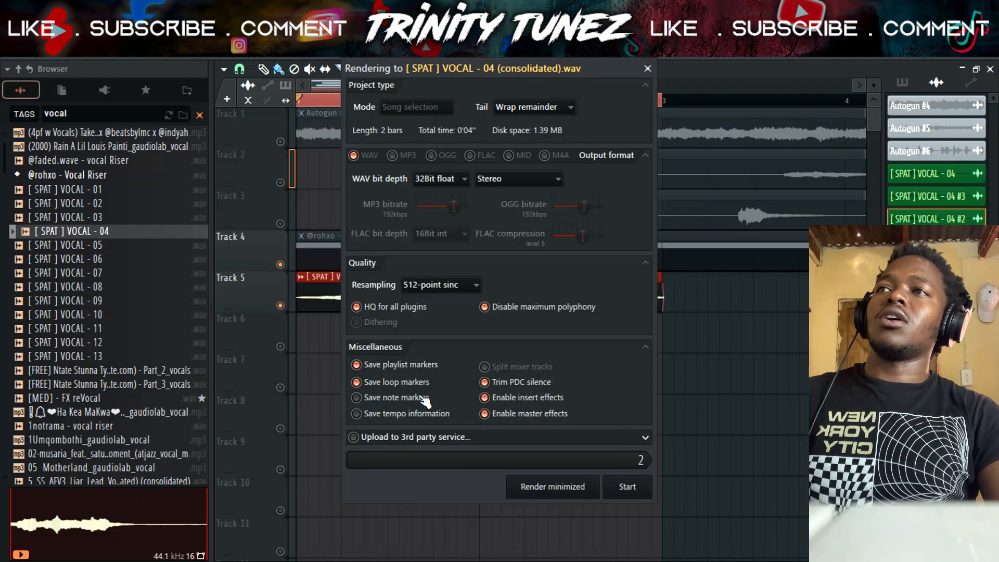
pyautogui.click(620, 490)
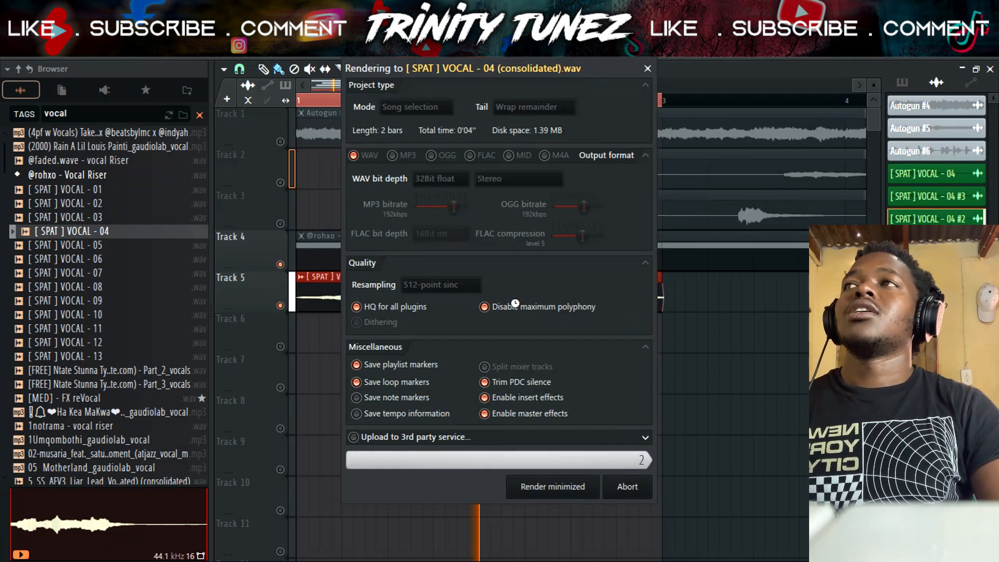
# - Route the consolidated [ SPAT ] VOCAL - 04 clip to mixer insert 5
pyautogui.doubleClick(549, 274)
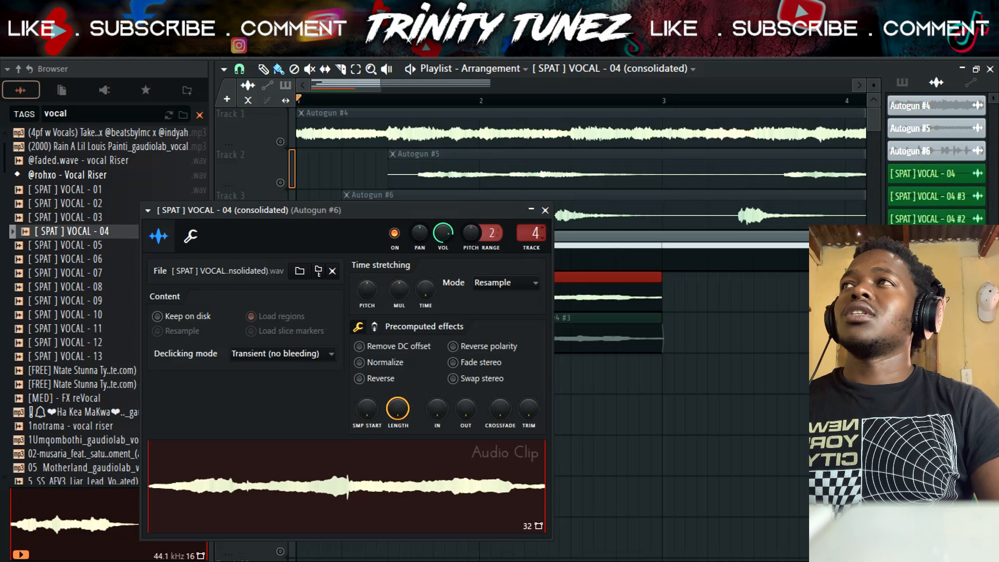
pyautogui.click(545, 210)
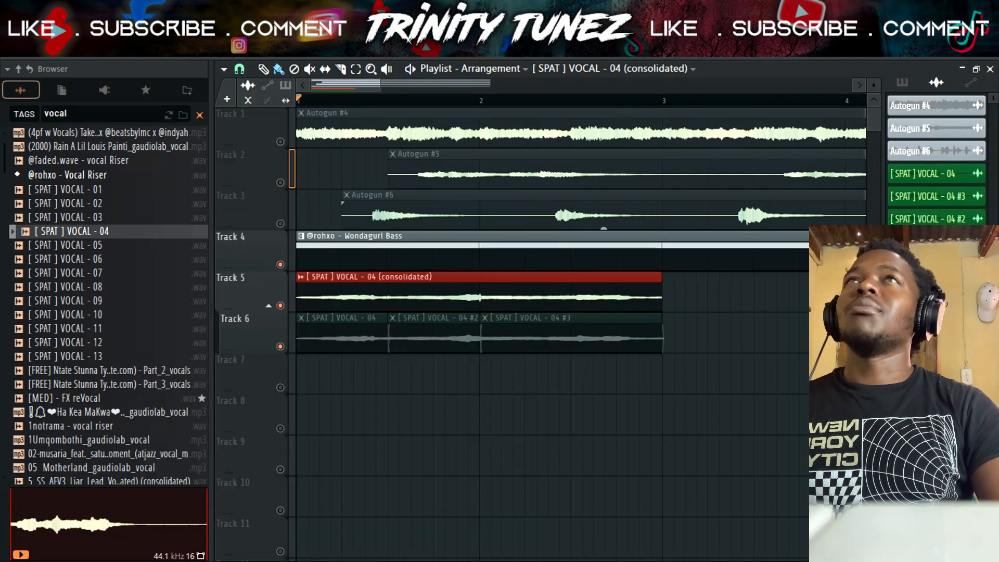
# - Load Fruity parametric EQ 2 in slot 6 of insert 5 and pull down bands 7 and 6 to cut the highs
pyautogui.press('F9')
pyautogui.click(892, 185)
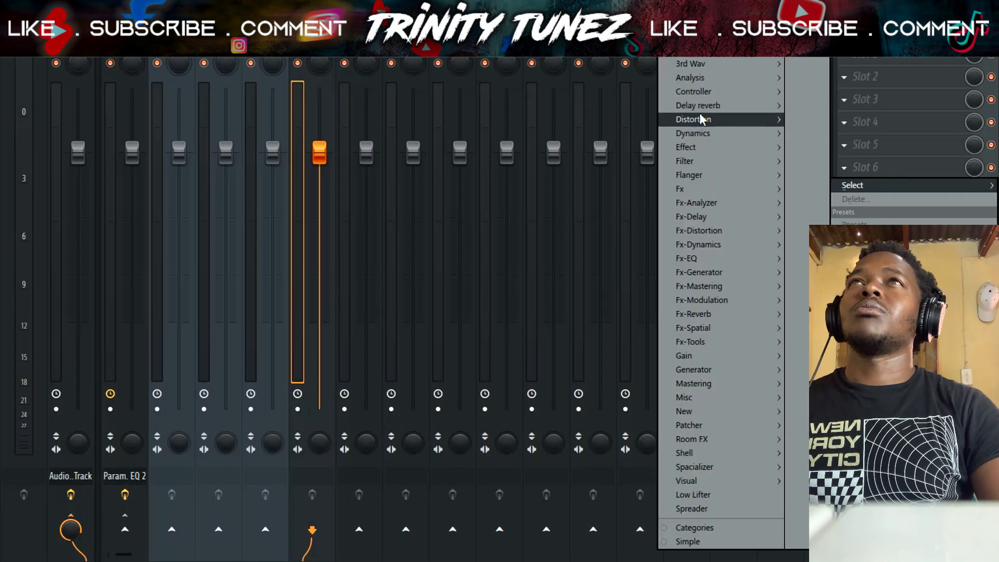
pyautogui.moveTo(686, 160)
pyautogui.click(630, 232)
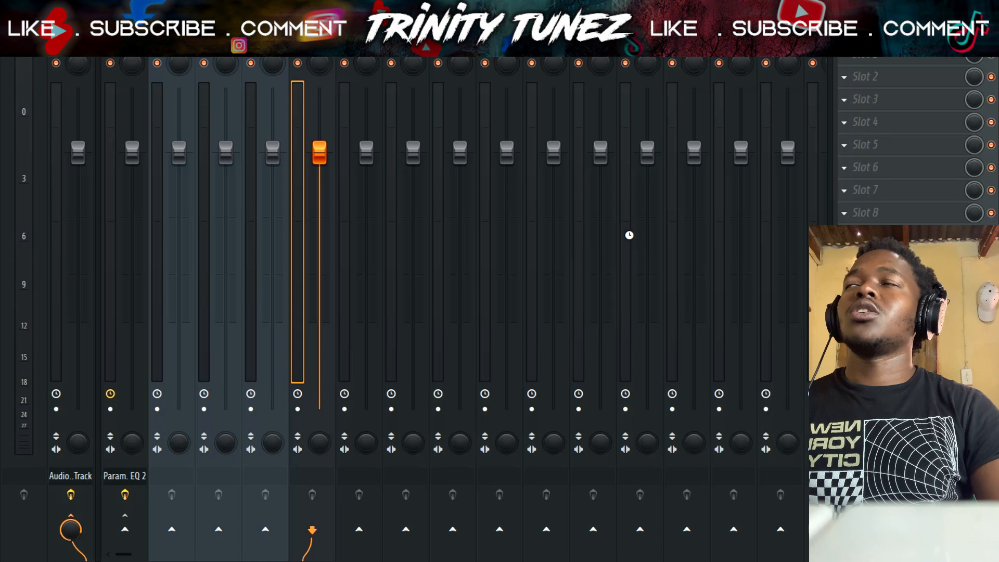
pyautogui.moveTo(338, 219); pyautogui.dragTo(303, 310)
pyautogui.moveTo(297, 219); pyautogui.dragTo(320, 248)
# - Add Fruity Reeverb 2 in slot 7 of insert 5 and raise its low cut
pyautogui.click(924, 189)
pyautogui.moveTo(704, 107)
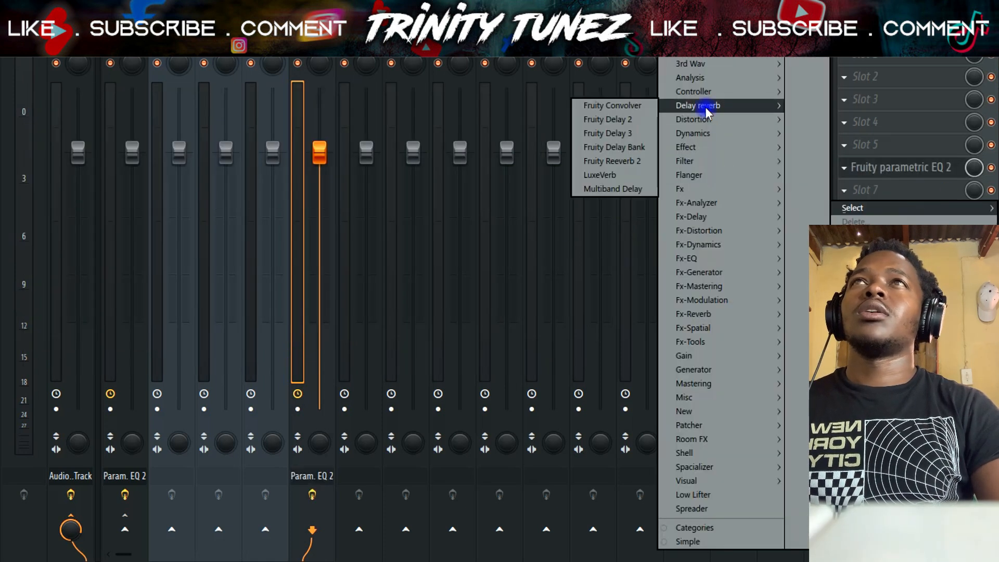
pyautogui.click(629, 162)
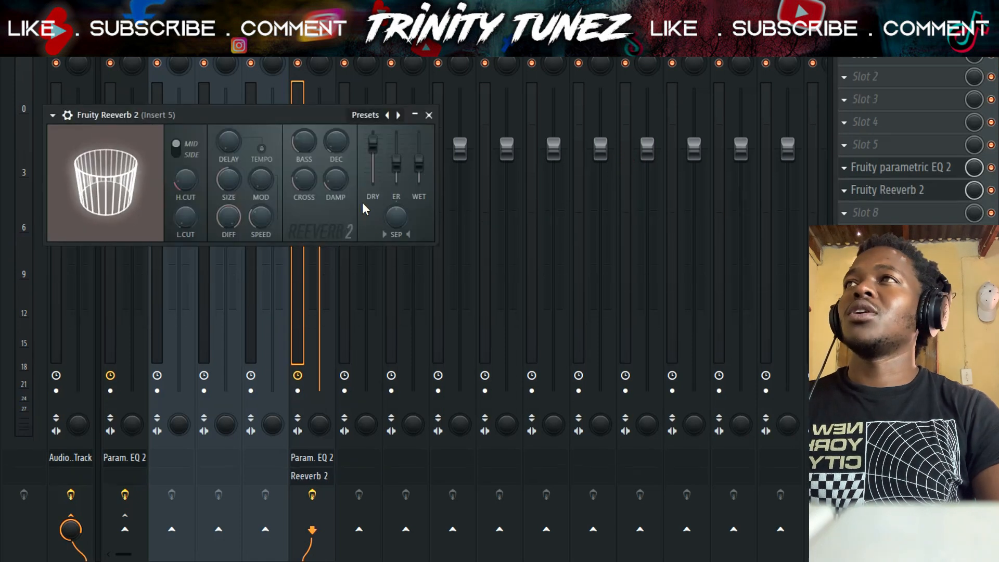
pyautogui.moveTo(185, 216); pyautogui.dragTo(186, 205)
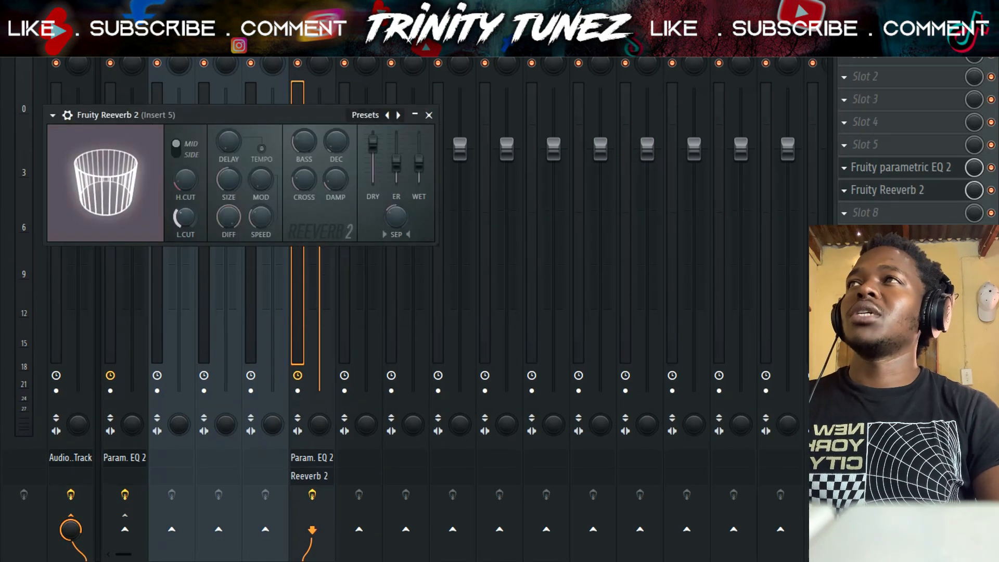
# - During playback, raise the reverb's wet level to nearly maximum and lower its dry level, then close the effect windows
pyautogui.press('space')
pyautogui.moveTo(419, 164); pyautogui.dragTo(419, 141)
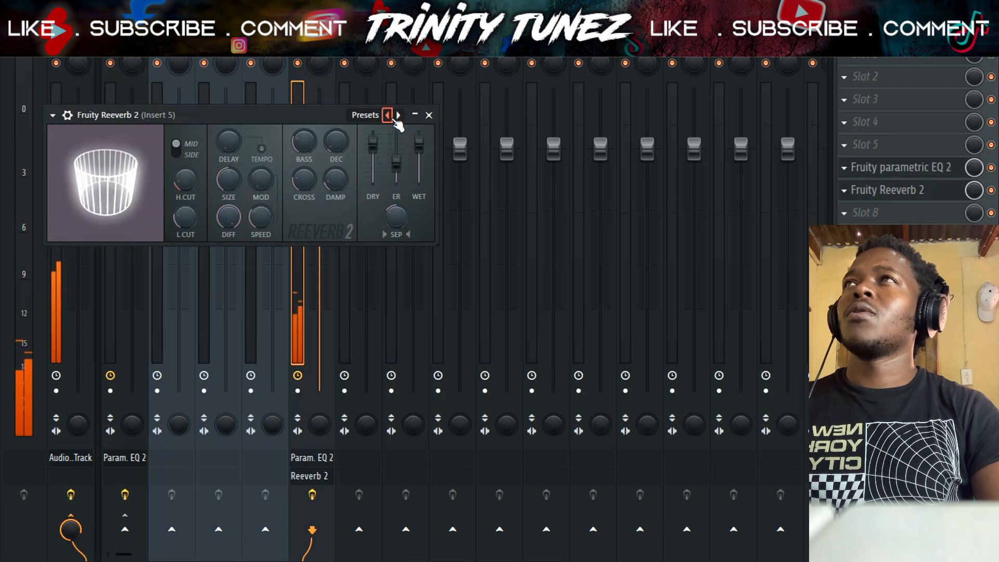
pyautogui.click(430, 115)
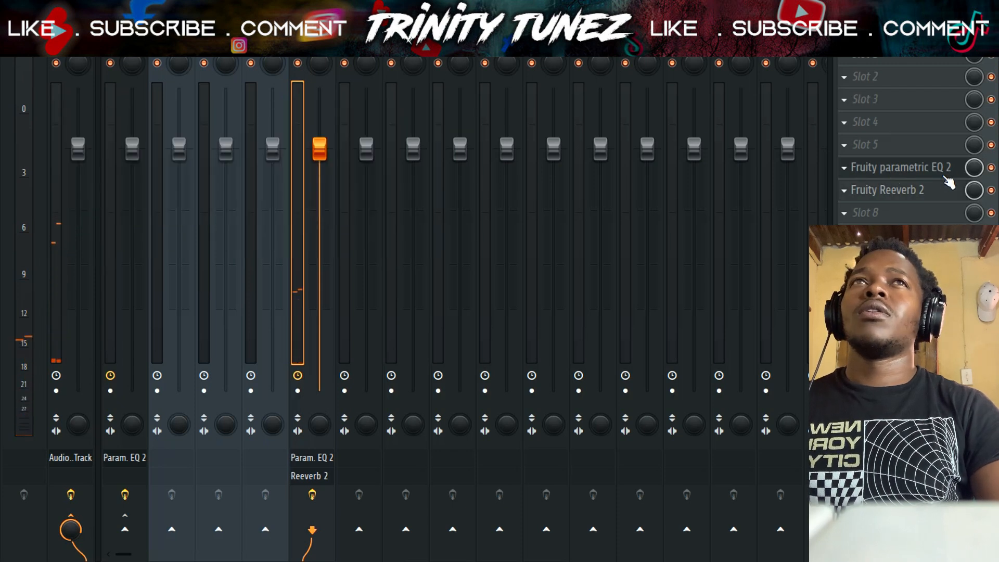
pyautogui.click(948, 188)
pyautogui.moveTo(372, 142); pyautogui.dragTo(373, 164)
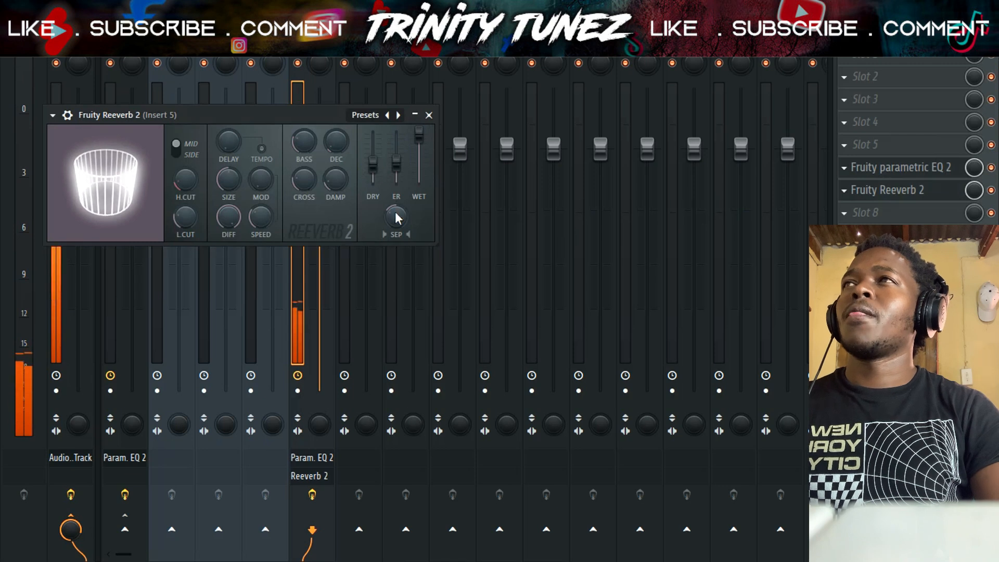
pyautogui.click(419, 134)
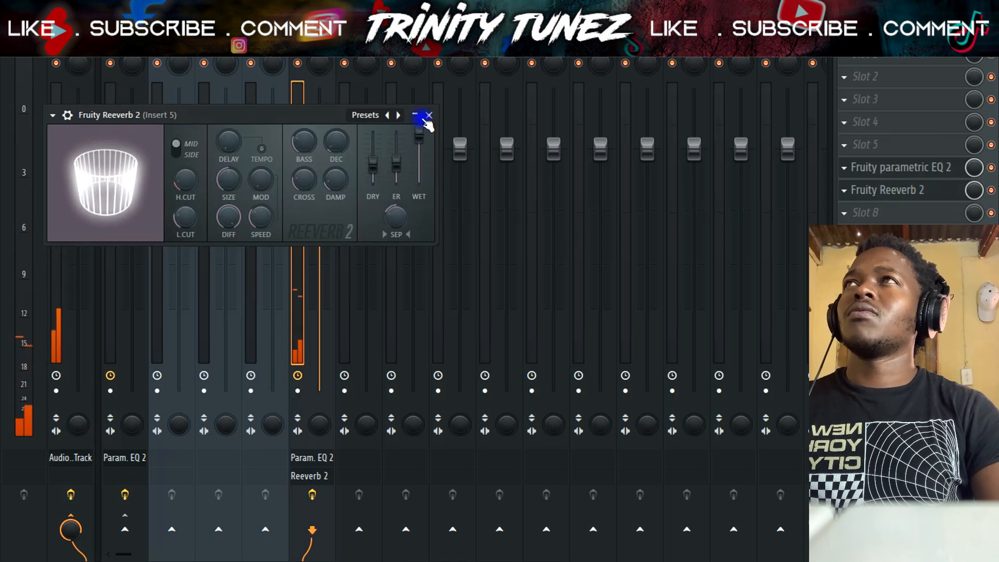
pyautogui.press('Escape')
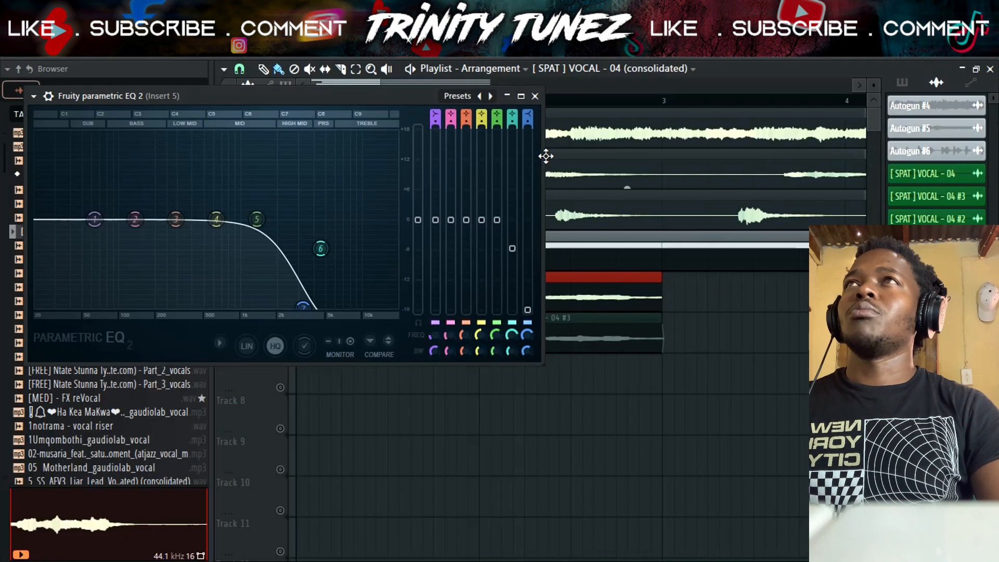
pyautogui.click(535, 97)
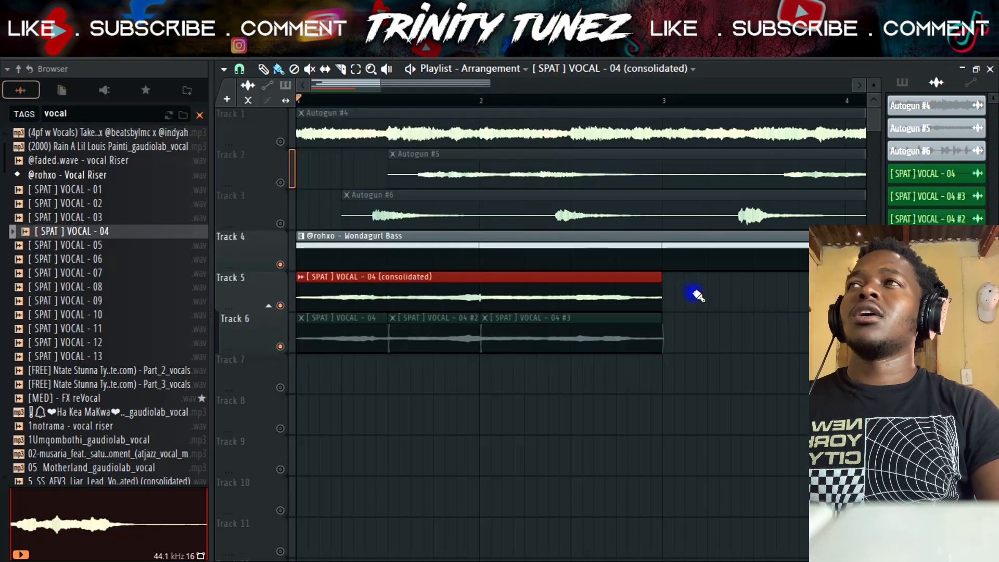
# - Repeat the consolidated vocal clip at bar 3 on playlist track 5
pyautogui.moveTo(323, 295); pyautogui.dragTo(680, 292)
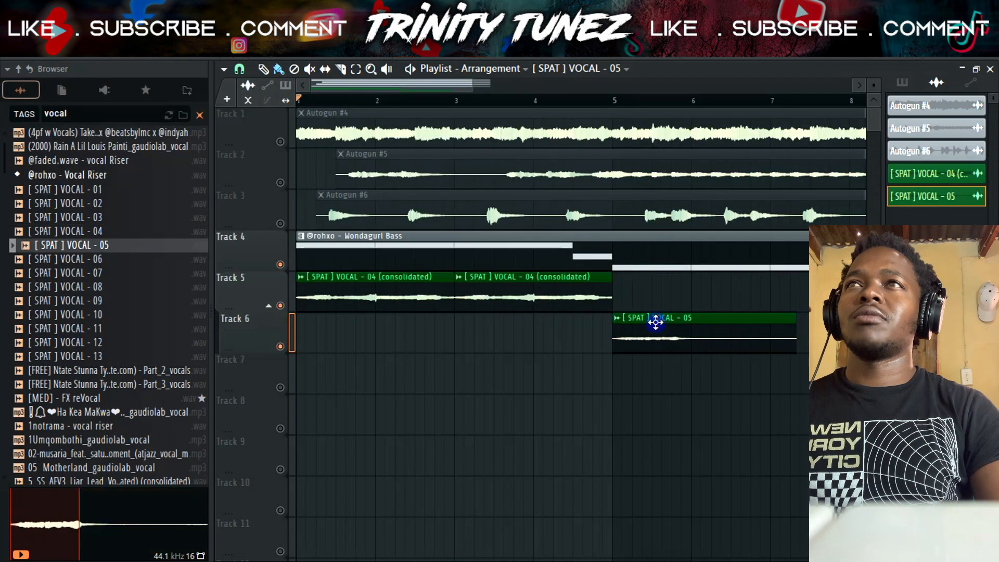
# - Open the [SPAT] VOCAL - 05 sample in the audio editor, detect its pitch regions to read the notes, and close the editor
pyautogui.doubleClick(656, 321)
pyautogui.rightClick(221, 337)
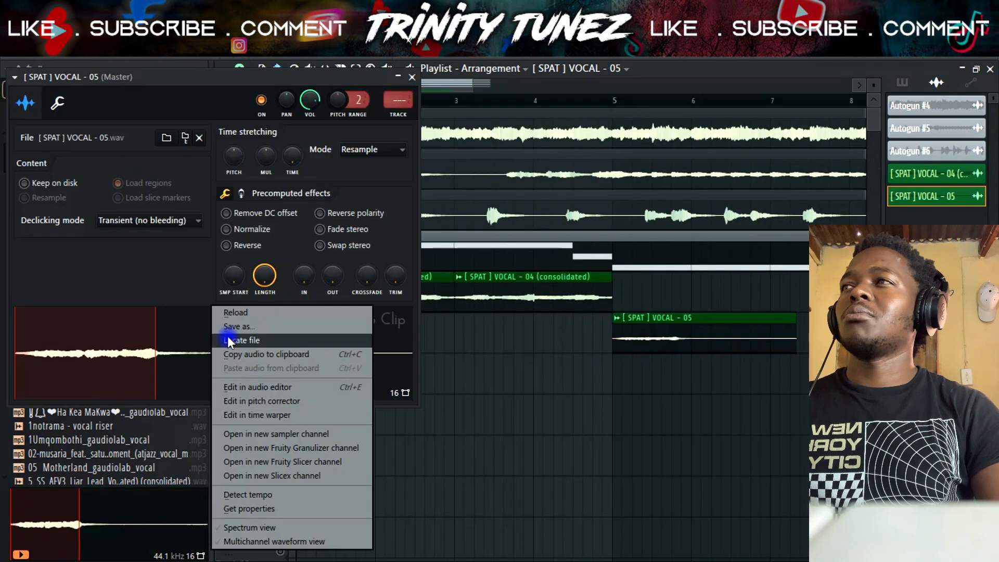
pyautogui.click(278, 386)
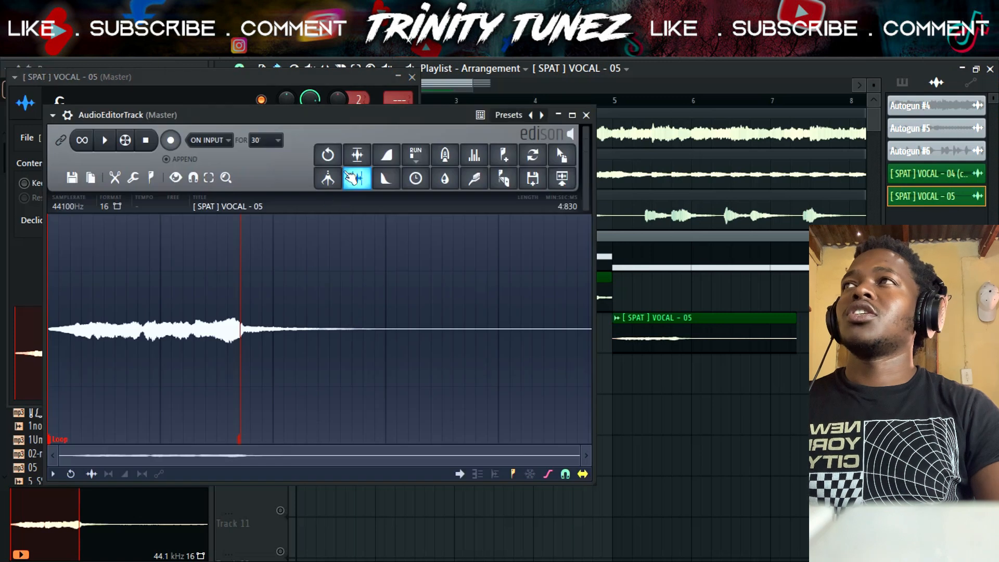
pyautogui.click(176, 178)
pyautogui.click(178, 384)
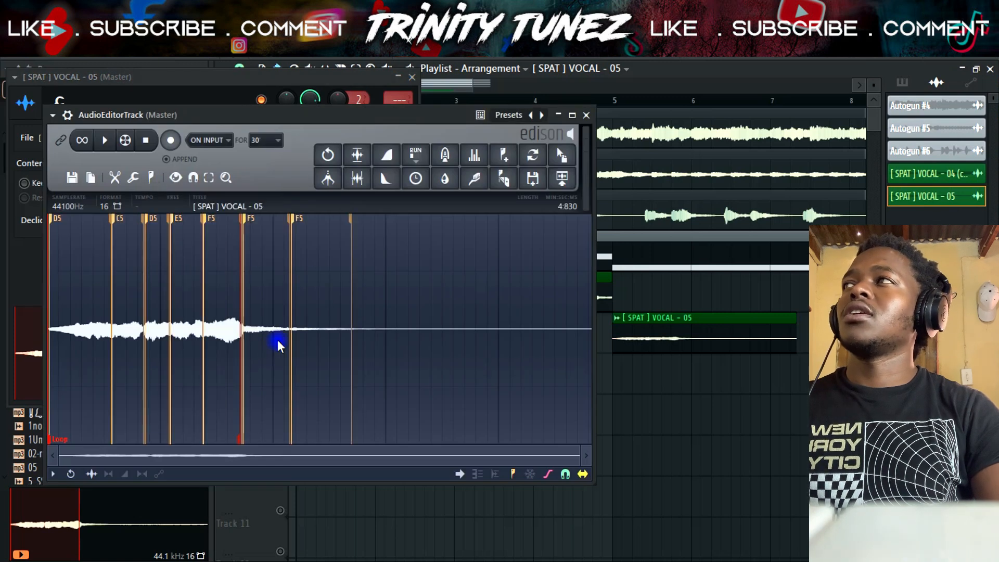
pyautogui.click(586, 115)
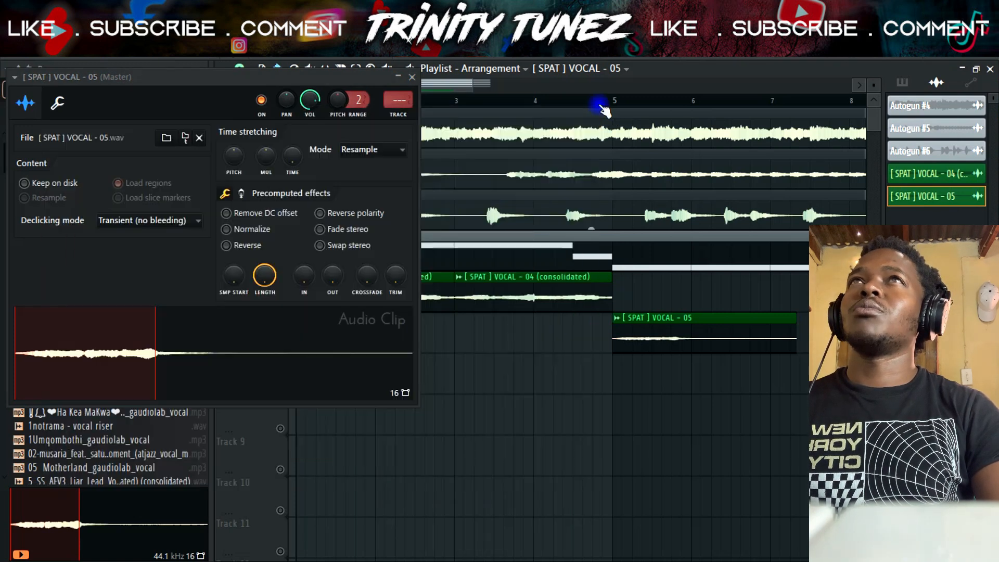
# - Raise the pitch of [SPAT] VOCAL - 05, set its time-stretching mode to Stretch, and normalize the sample
pyautogui.click(56, 104)
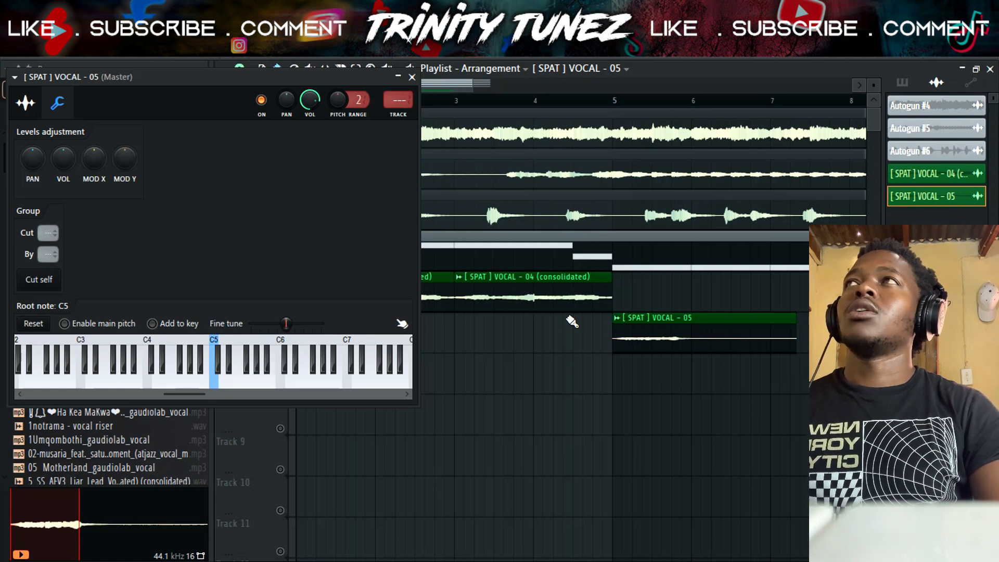
pyautogui.click(25, 103)
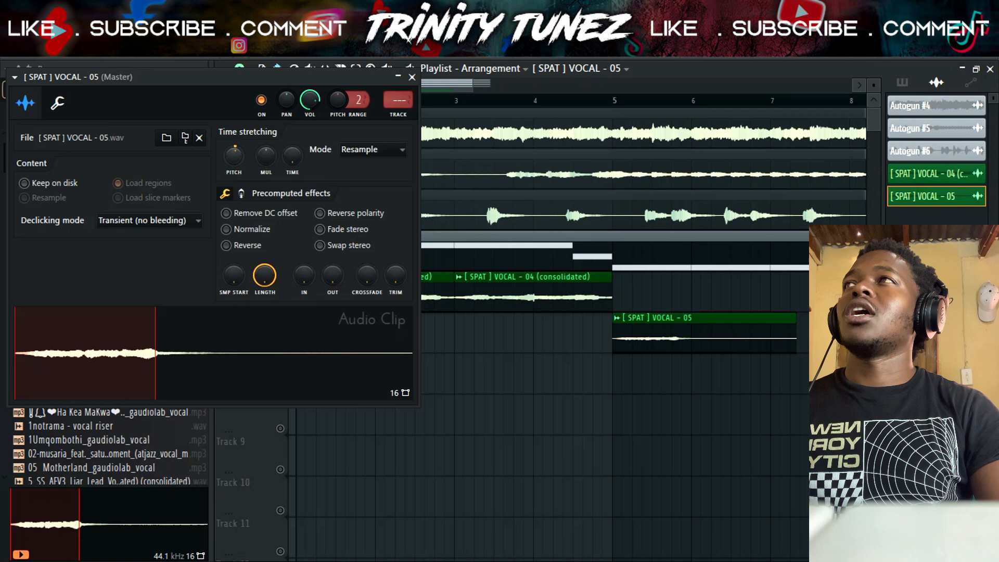
pyautogui.click(388, 151)
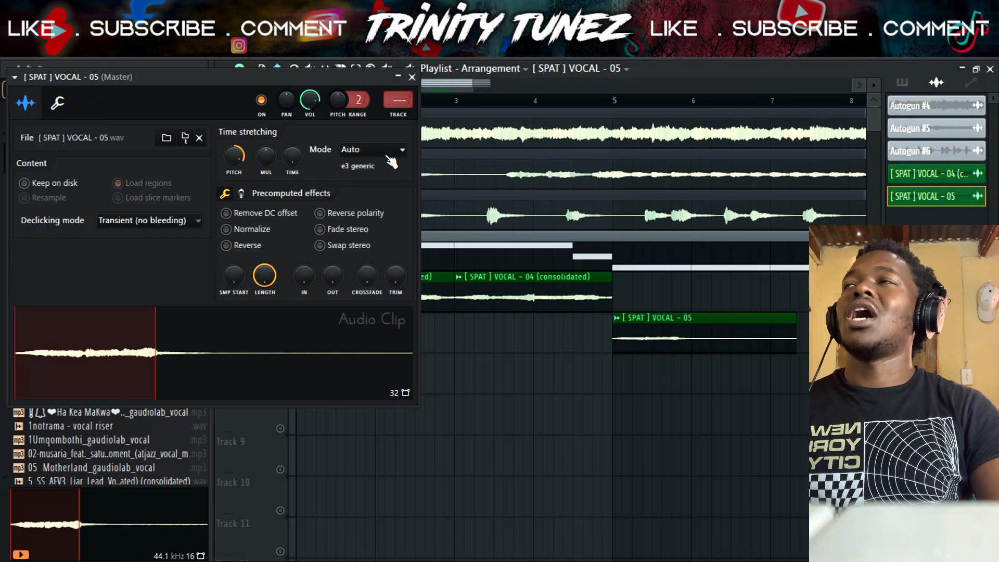
pyautogui.click(374, 226)
pyautogui.click(227, 229)
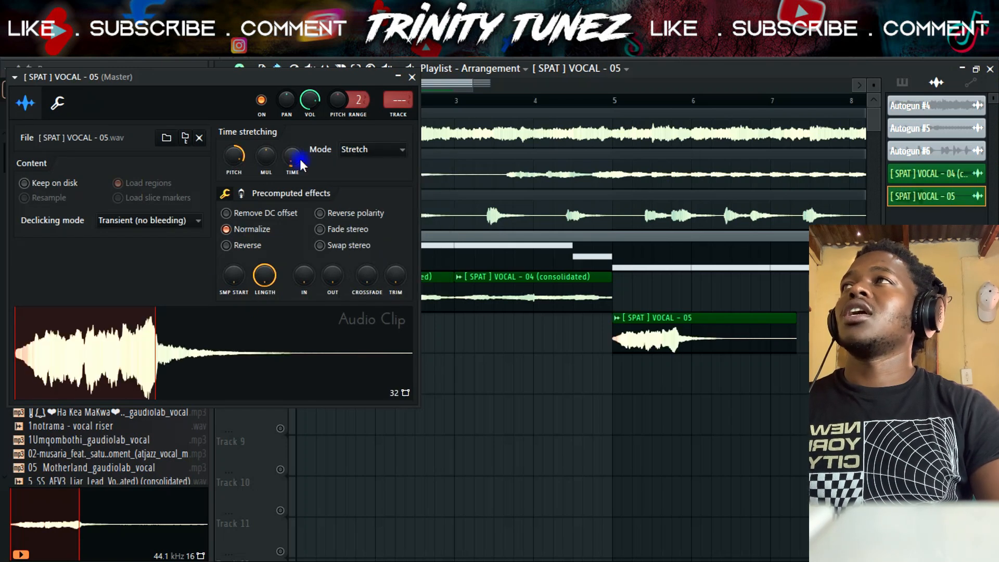
pyautogui.click(412, 77)
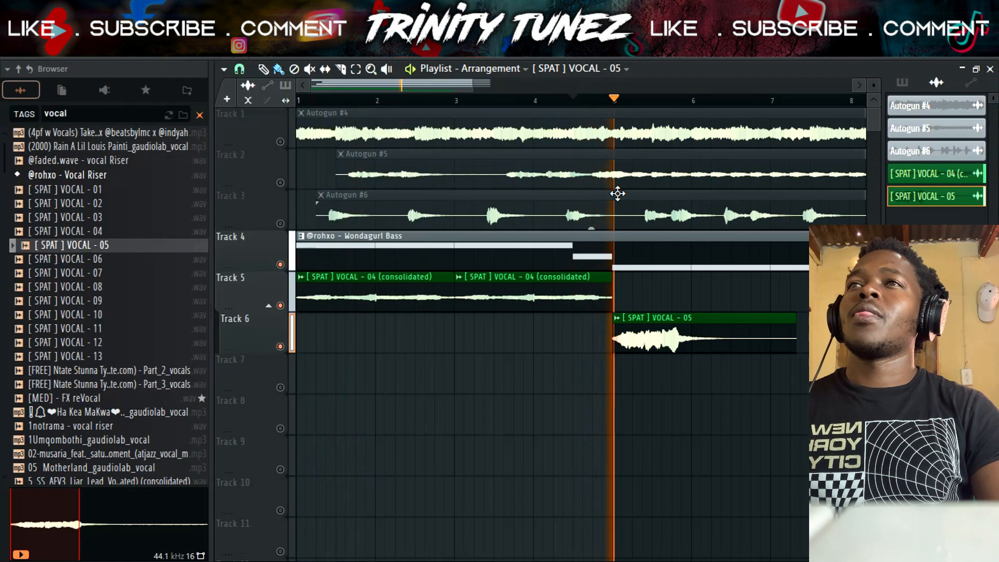
# - Play the VOCAL - 05 clip on track 6 and slice off its tail one beat after bar 6
pyautogui.moveTo(318, 83); pyautogui.dragTo(396, 86)
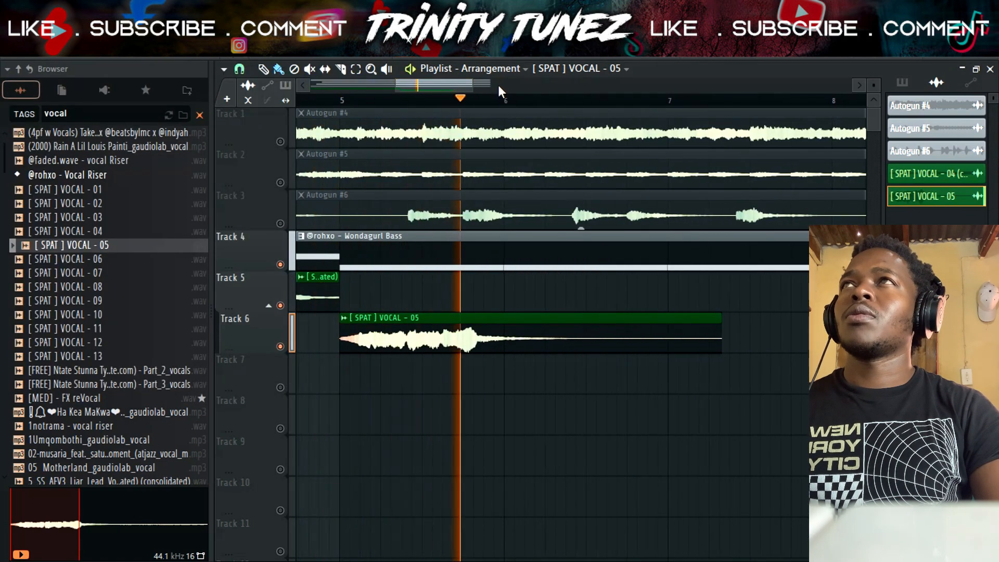
pyautogui.moveTo(472, 83); pyautogui.dragTo(455, 83)
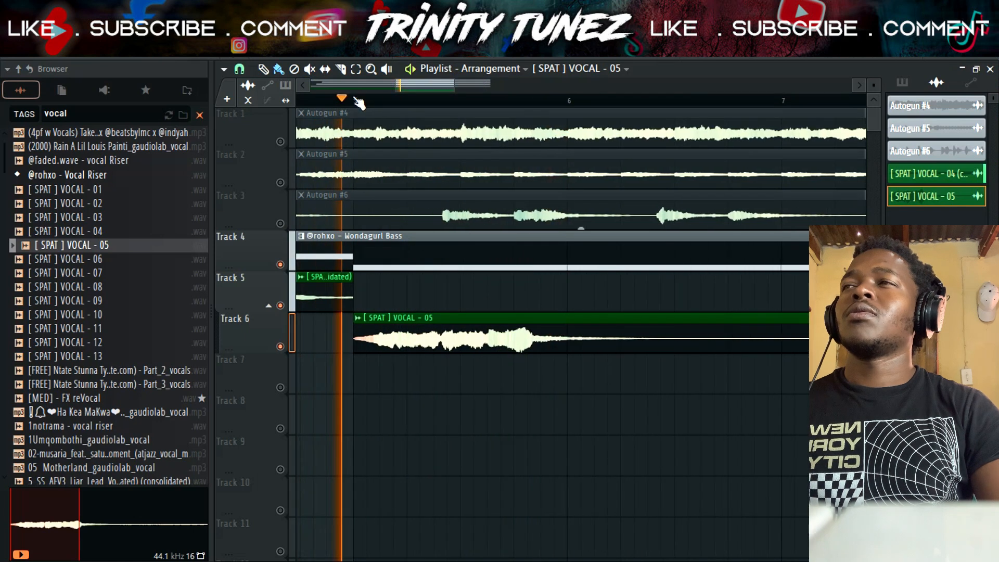
pyautogui.press('space')
pyautogui.press('c')
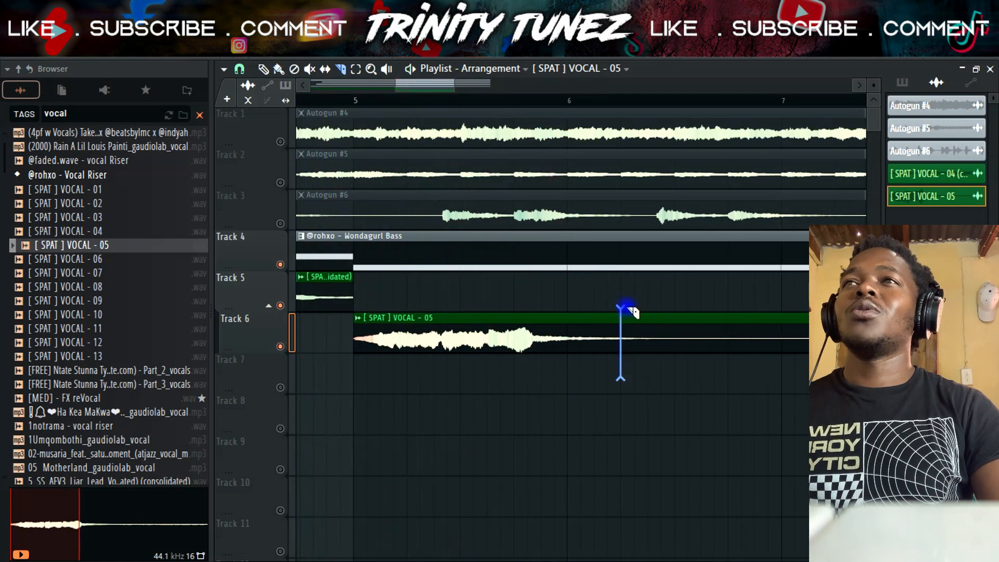
pyautogui.rightClick(641, 318)
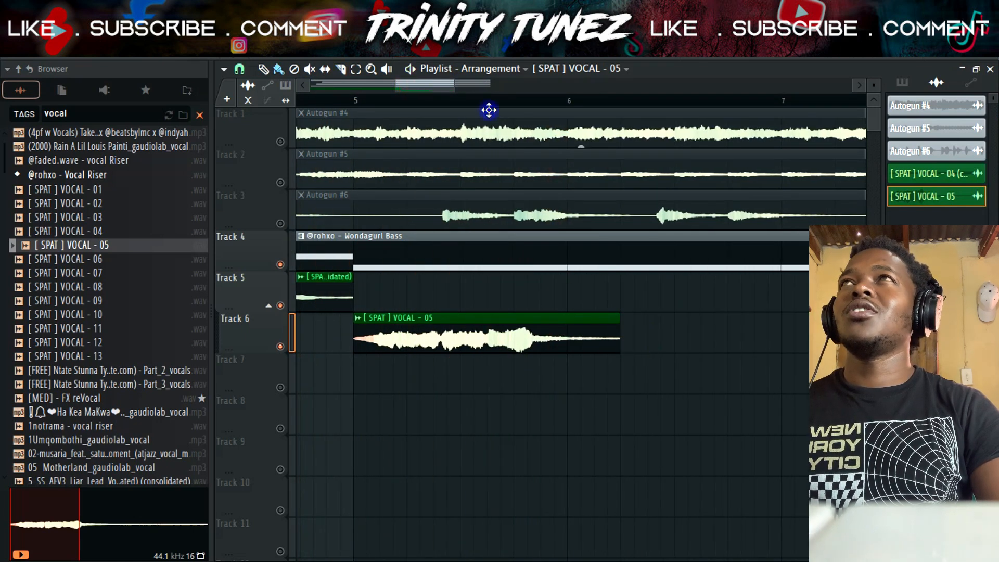
# - Listen to the trimmed VOCAL - 05 clip and time-stretch it to end exactly at bar 6
pyautogui.moveTo(453, 84); pyautogui.dragTo(440, 83)
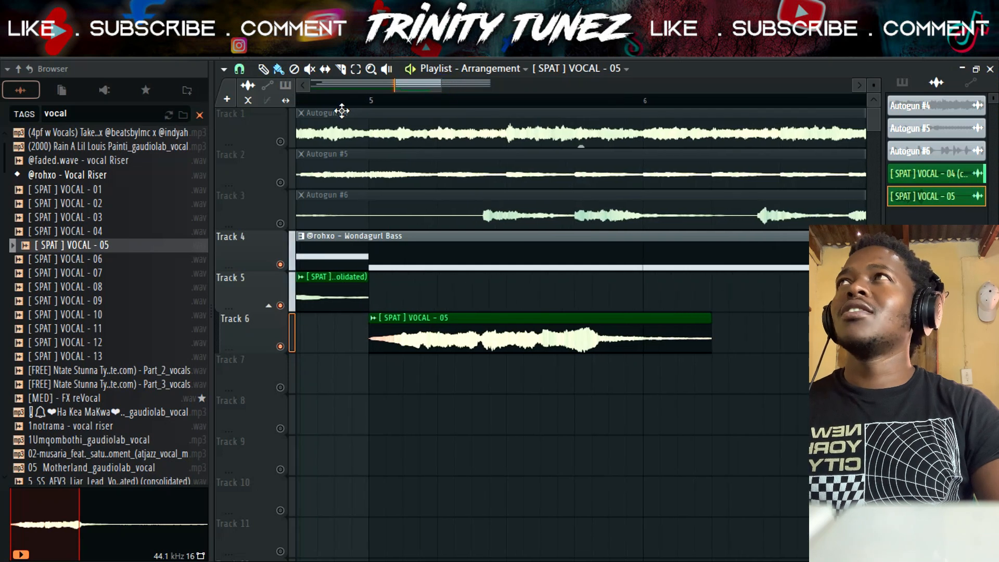
pyautogui.press('space')
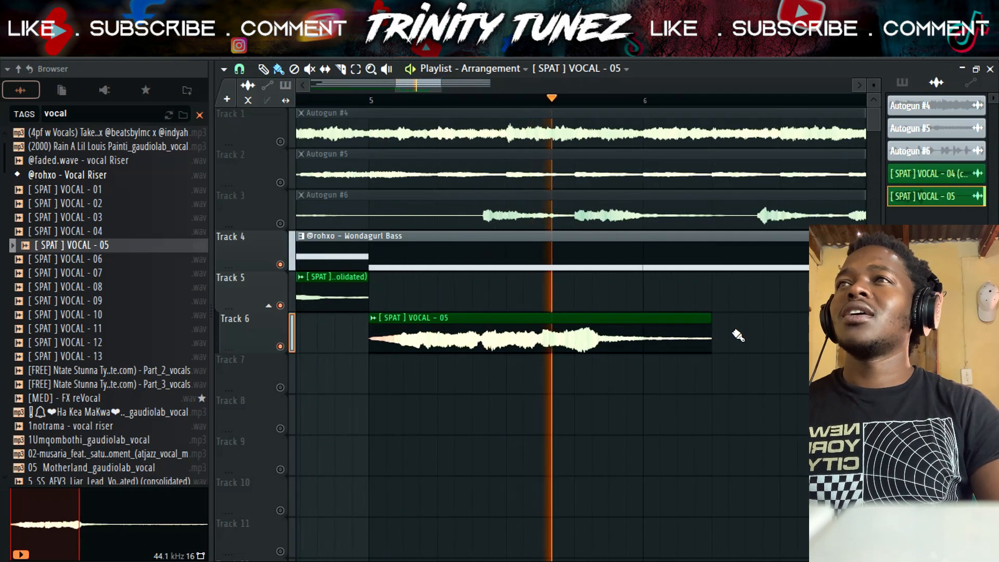
pyautogui.moveTo(711, 320); pyautogui.dragTo(645, 322)
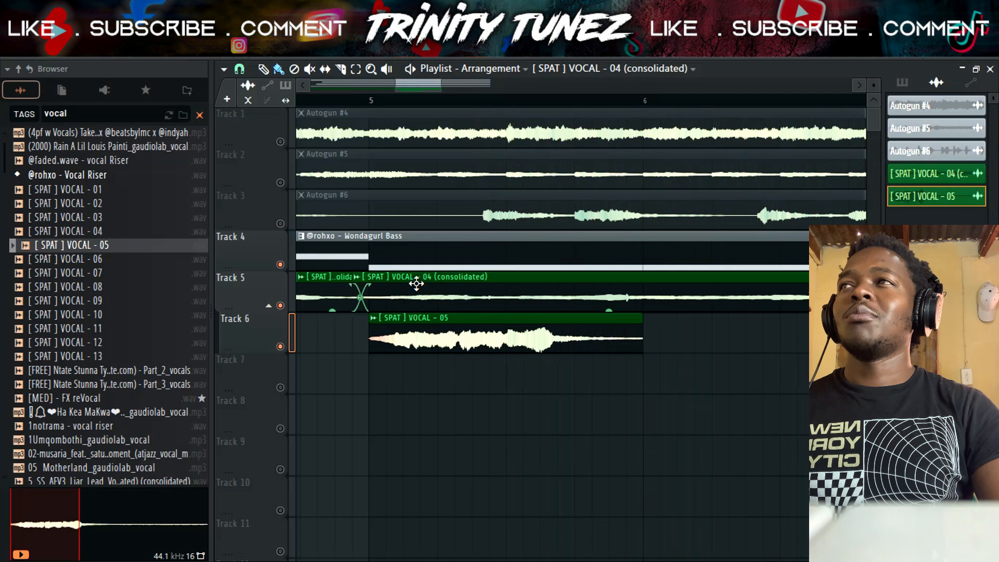
# - Repeat the consolidated VOCAL - 04 clip at bar 5 on track 5, slice it at bar 6, and delete the first part
pyautogui.moveTo(415, 284); pyautogui.dragTo(441, 292)
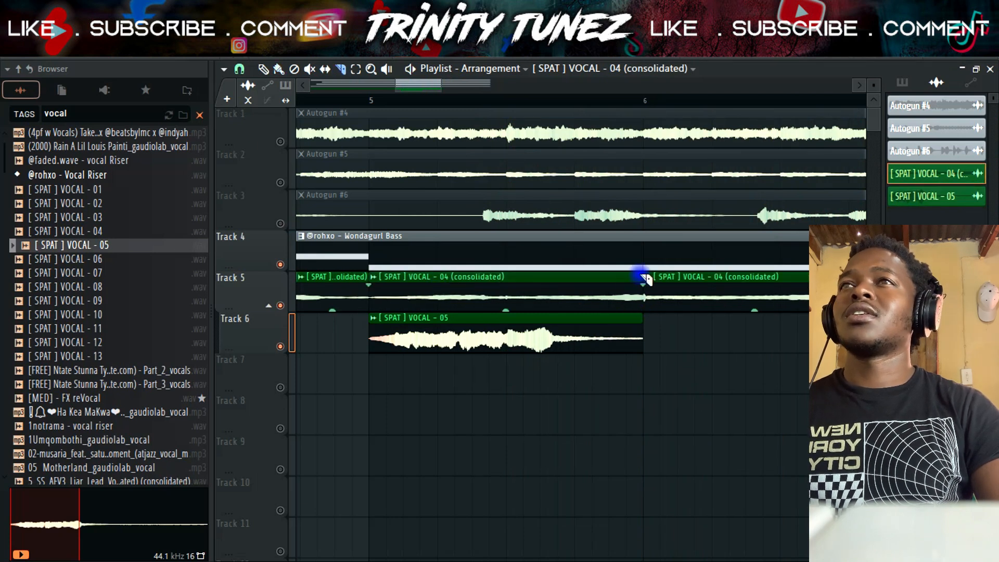
pyautogui.press('space')
pyautogui.rightClick(435, 290)
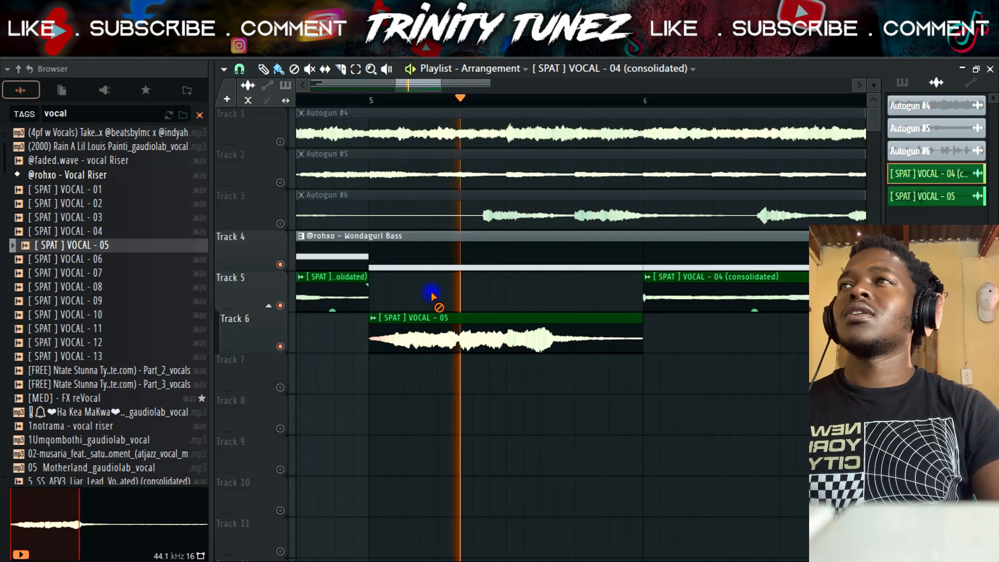
pyautogui.press('space')
pyautogui.press('space')
# - Move the VOCAL - 05 clip up to track 5 at bar 5 and lower its channel volume
pyautogui.doubleClick(473, 335)
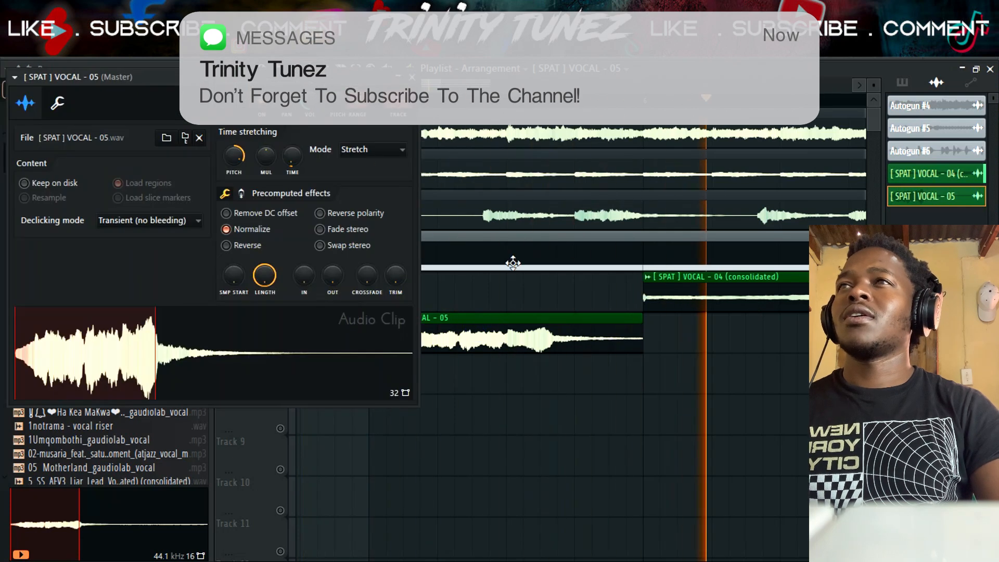
pyautogui.moveTo(513, 323); pyautogui.dragTo(513, 282)
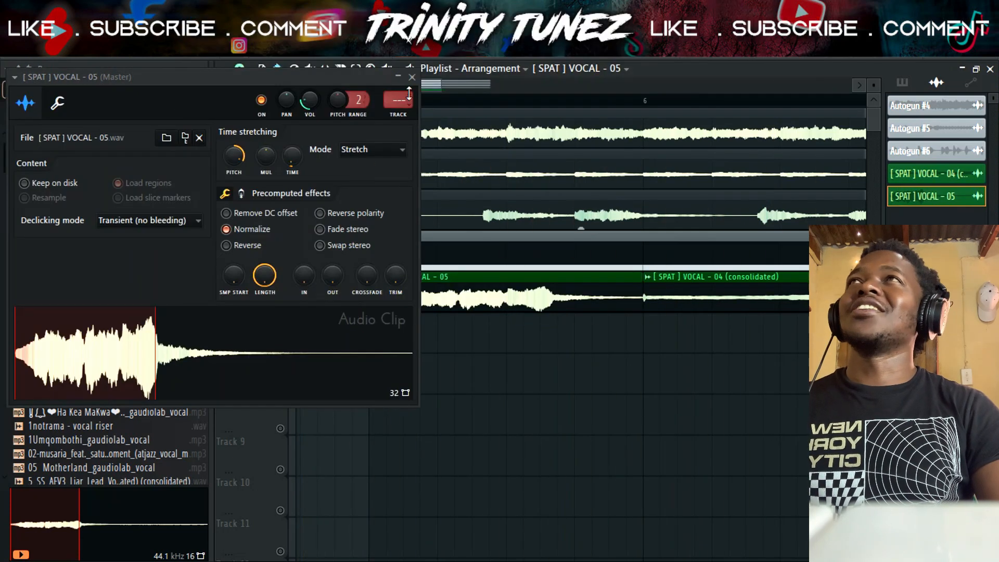
pyautogui.click(412, 77)
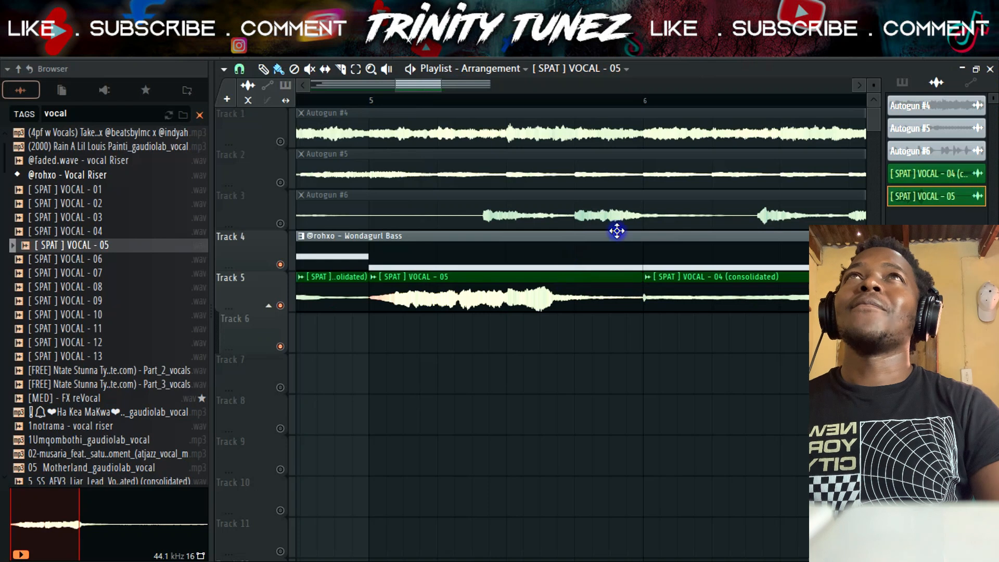
# - Check the mixer for the vocal effects insert and route the VOCAL - 05 channel to mixer track 5
pyautogui.press('F9')
pyautogui.click(765, 73)
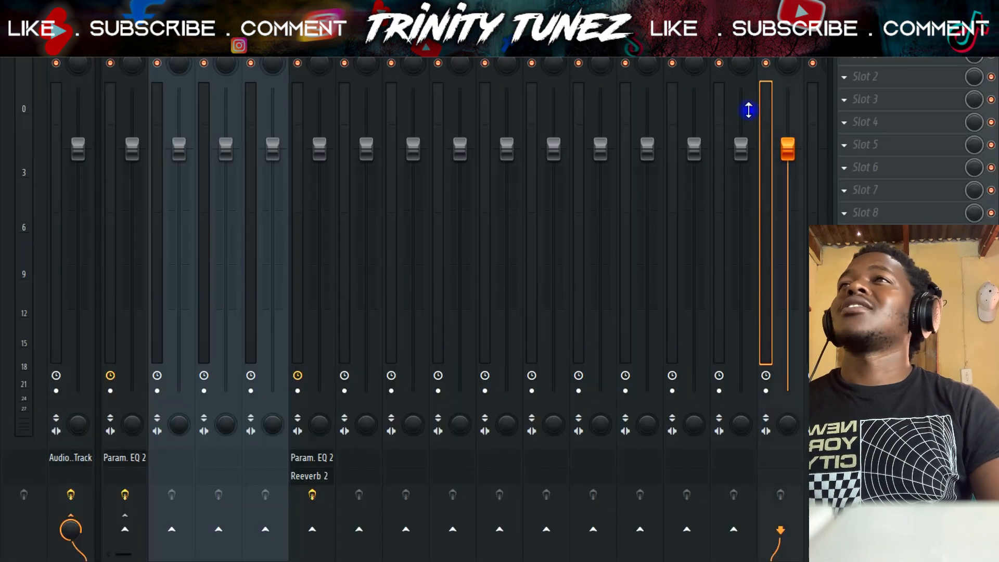
pyautogui.press('F9')
pyautogui.doubleClick(609, 278)
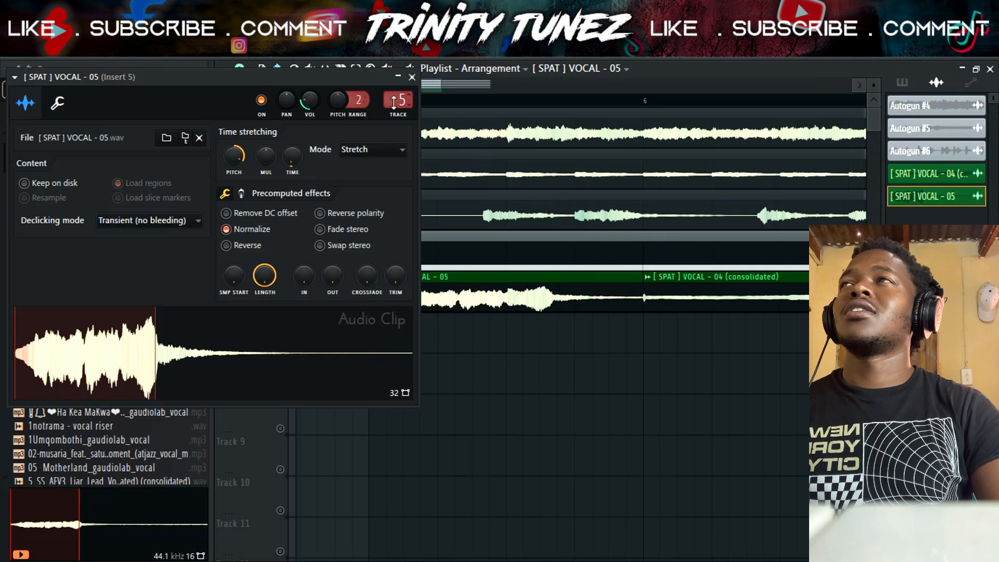
pyautogui.click(412, 77)
# - During playback, fine-tune the channel volume of VOCAL - 05 to blend with the other vocal
pyautogui.press('space')
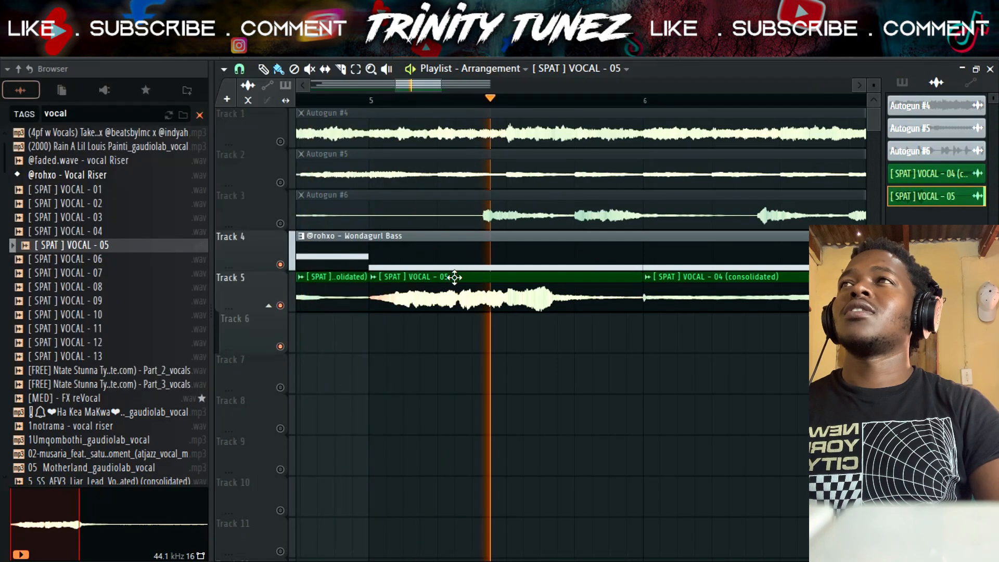
pyautogui.doubleClick(456, 285)
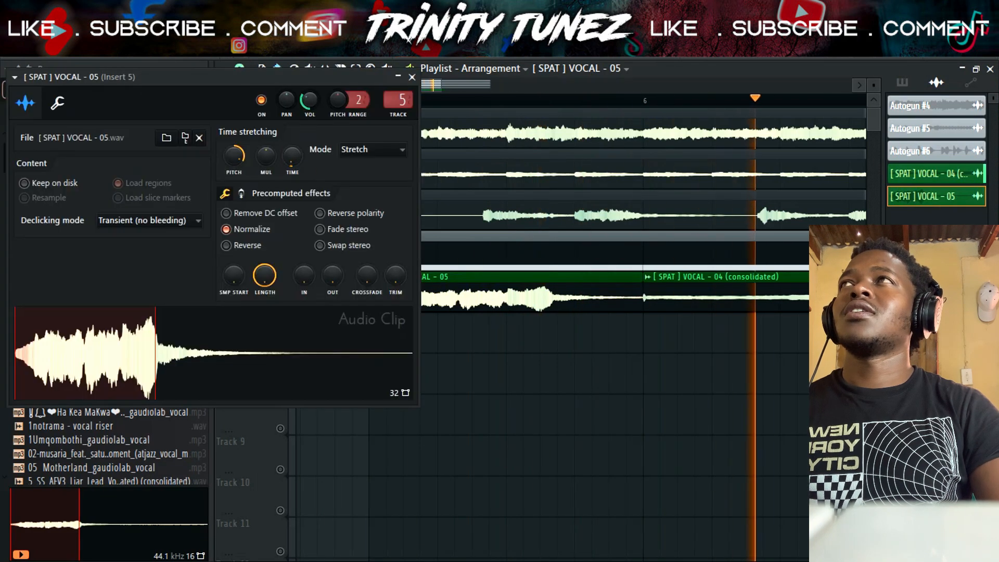
pyautogui.click(412, 78)
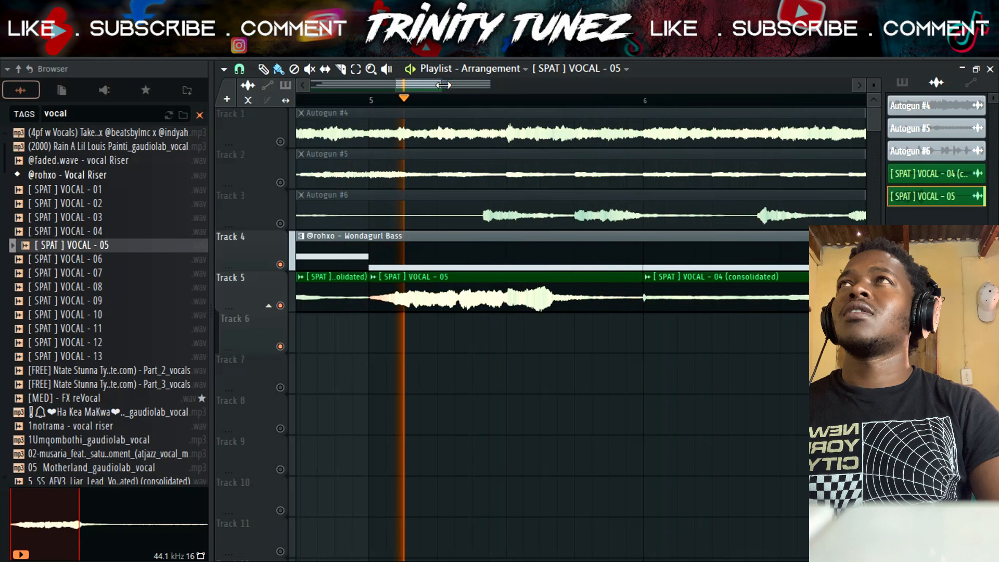
# - Repeat the bar 5–6 vocal clips at bar 7 on track 5 and cut off the second half of the bar 8 clip
pyautogui.scroll(-2, 565, 105)
pyautogui.moveTo(465, 303); pyautogui.dragTo(510, 295)
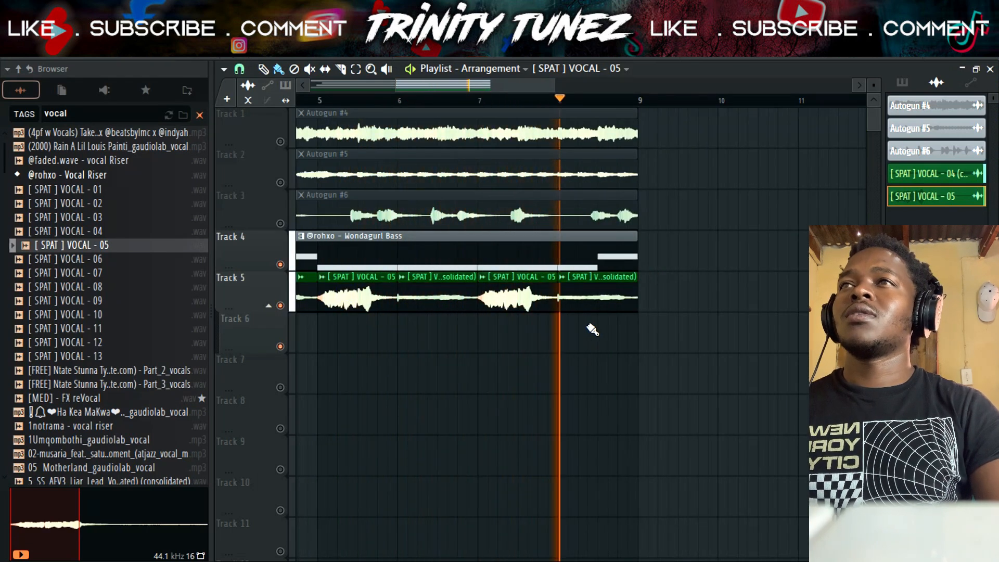
pyautogui.click(636, 327)
pyautogui.press('space')
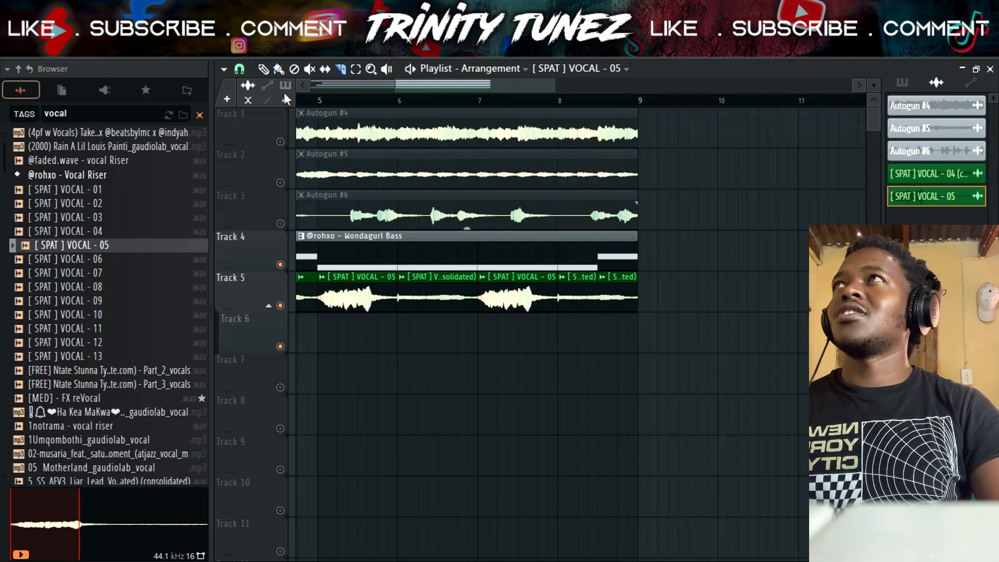
pyautogui.rightClick(611, 281)
# - Preview the [SPAT] VOCAL - 08 sample and place it on track 6 halfway through bar 8
pyautogui.click(118, 286)
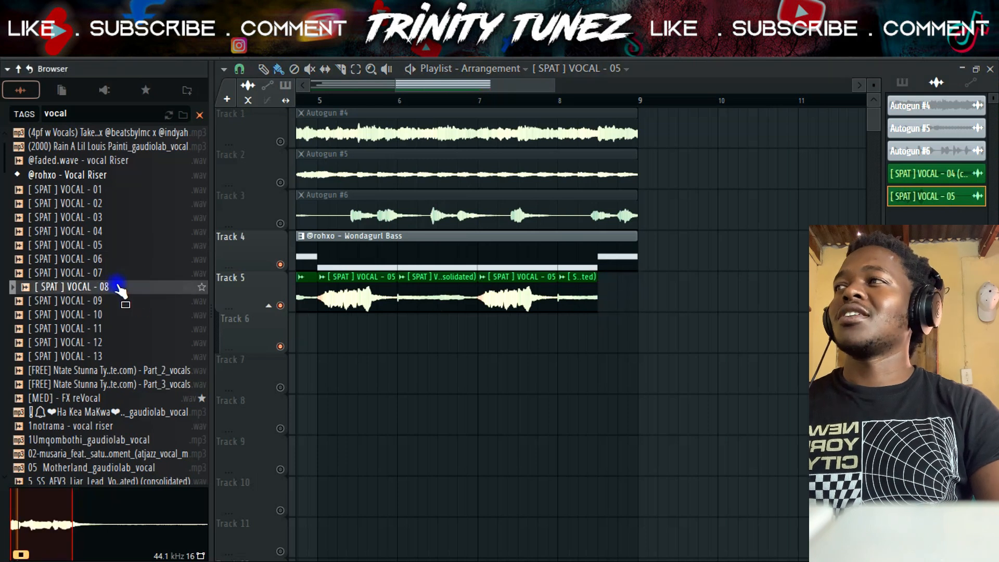
pyautogui.moveTo(112, 295); pyautogui.dragTo(631, 339)
pyautogui.press('space')
pyautogui.press('space')
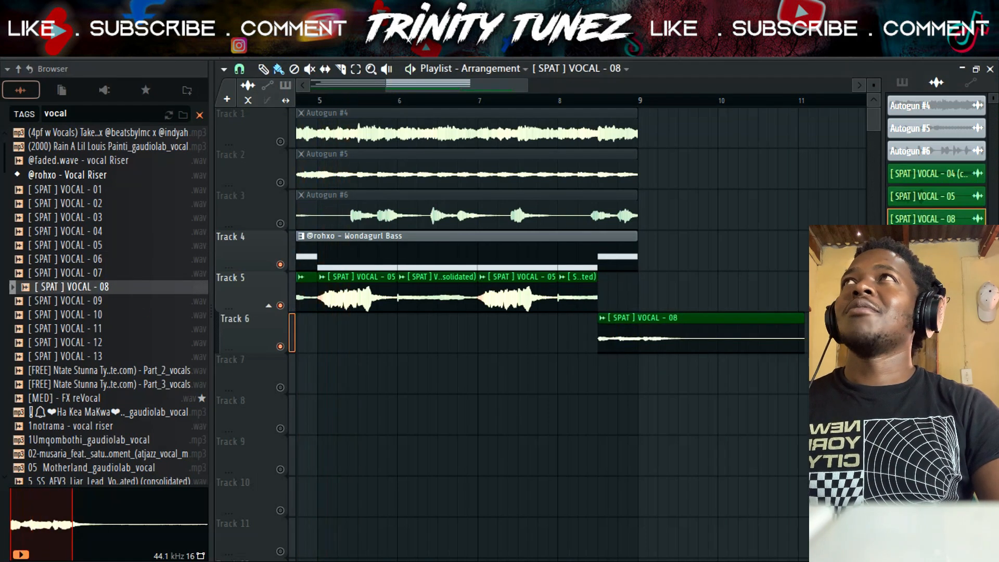
# - Turn off normalization for VOCAL - 05 and reset its channel volume
pyautogui.moveTo(388, 85); pyautogui.dragTo(421, 86)
pyautogui.doubleClick(428, 275)
pyautogui.click(228, 230)
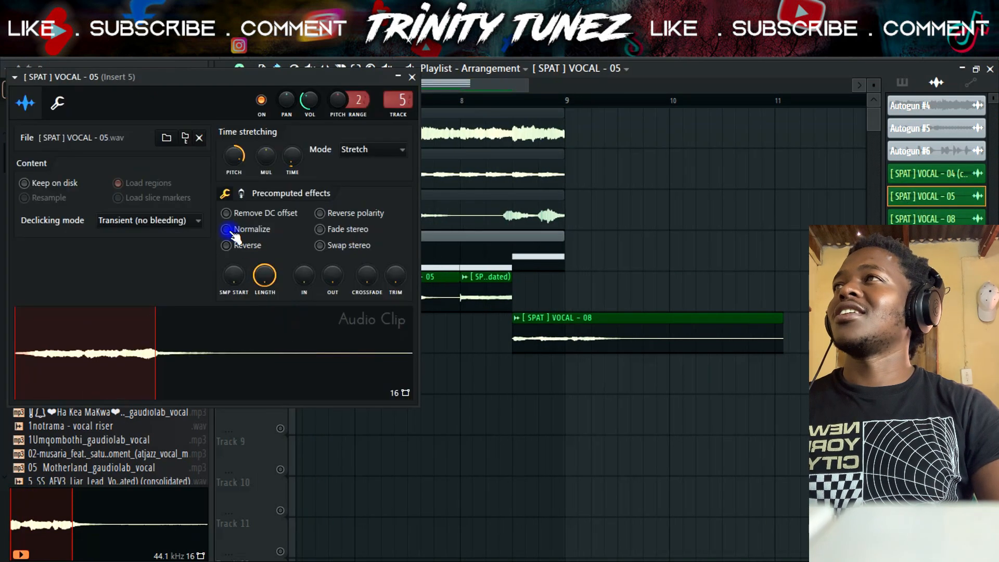
pyautogui.rightClick(237, 156)
pyautogui.rightClick(310, 108)
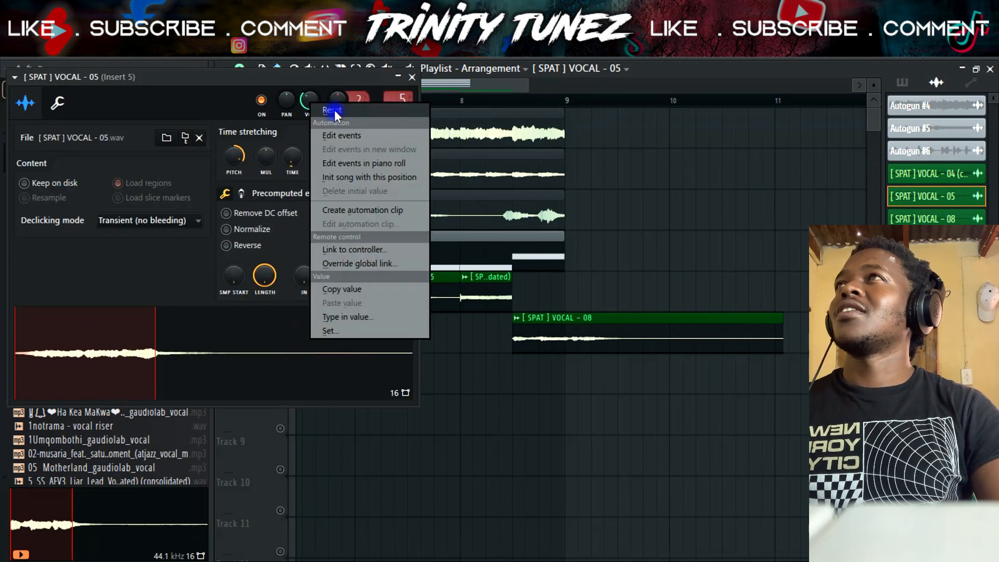
pyautogui.click(338, 111)
pyautogui.click(481, 78)
# - Play the arrangement from the middle of bar 8 to hear the VOCAL - 08 clip against the beat
pyautogui.moveTo(527, 86); pyautogui.dragTo(434, 96)
pyautogui.click(370, 99)
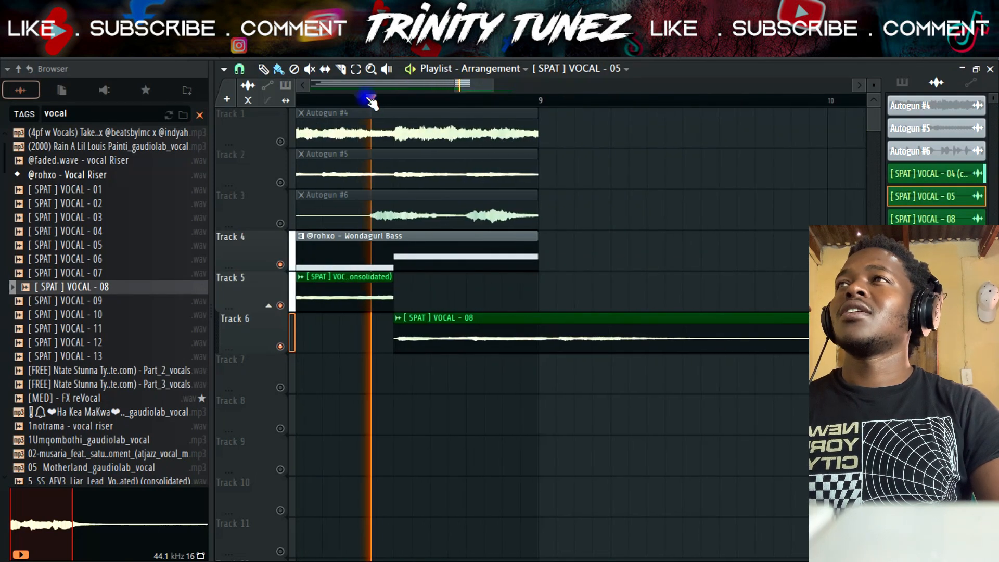
pyautogui.press('space')
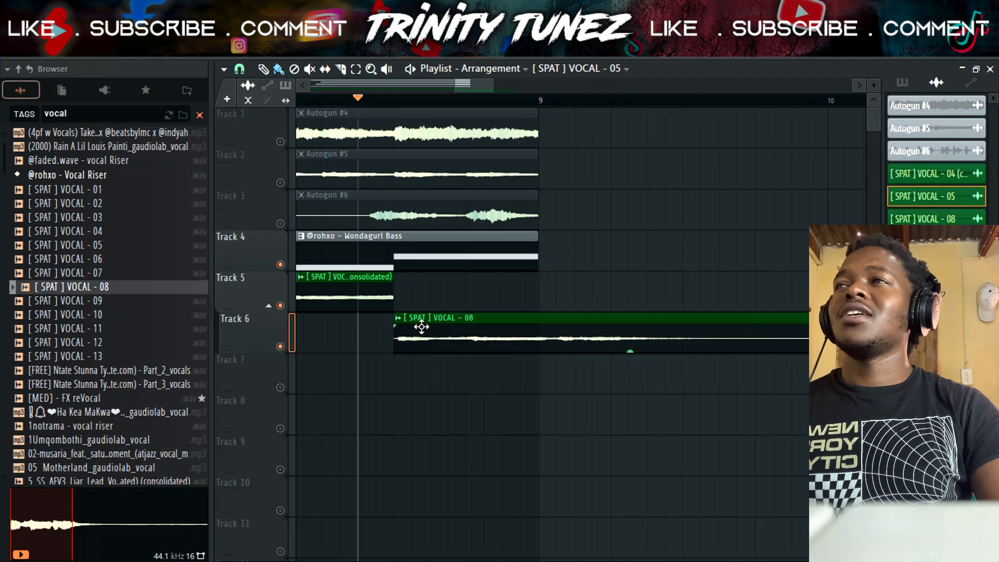
pyautogui.press('space')
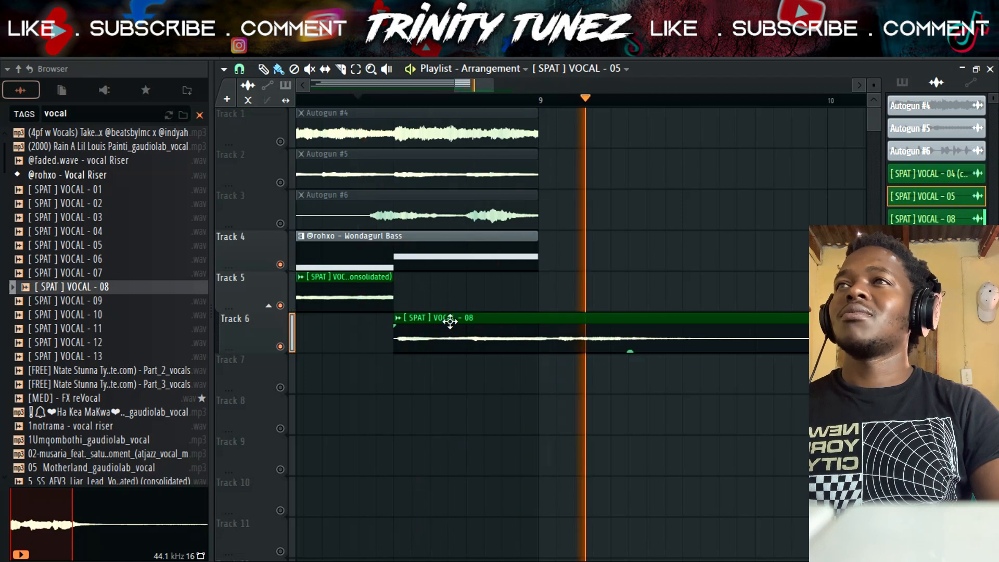
# - Slice the VOCAL - 08 clip on track 6 just past bar 9 and delete the remaining part
pyautogui.click(341, 69)
pyautogui.moveTo(558, 367); pyautogui.dragTo(558, 308)
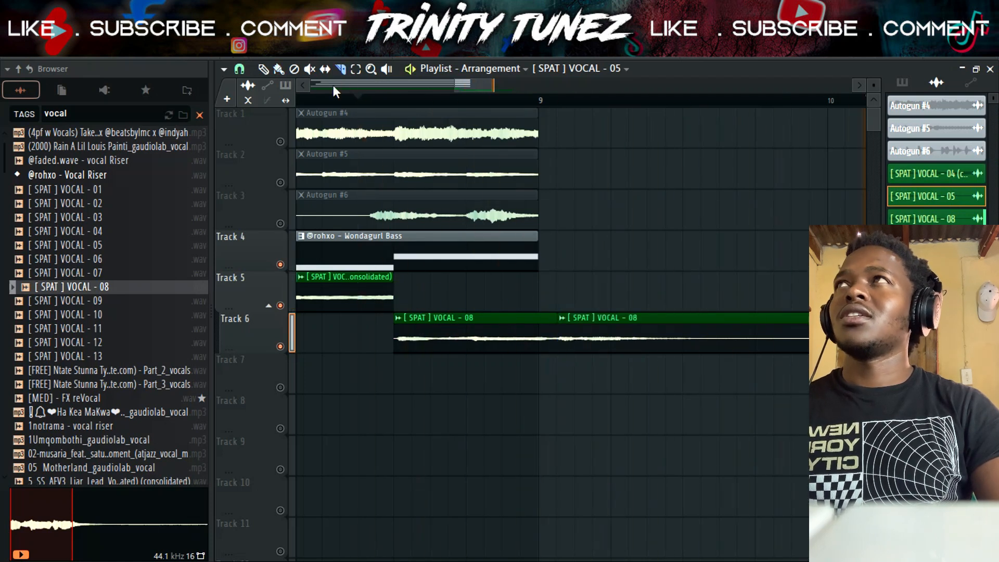
pyautogui.rightClick(741, 345)
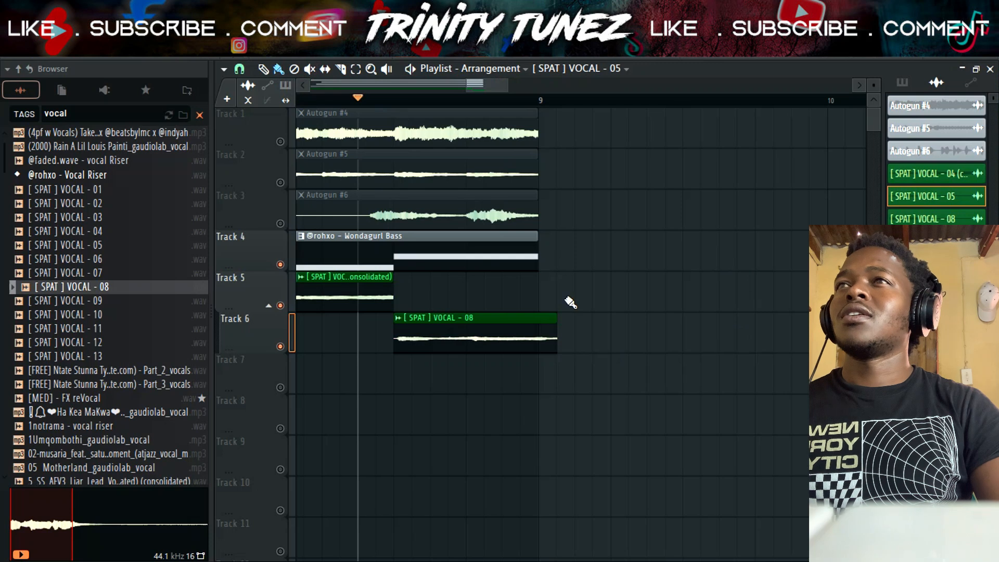
# - Play the bar 8 section and trim the end of the VOCAL - 08 clip exactly to bar 9
pyautogui.press('space')
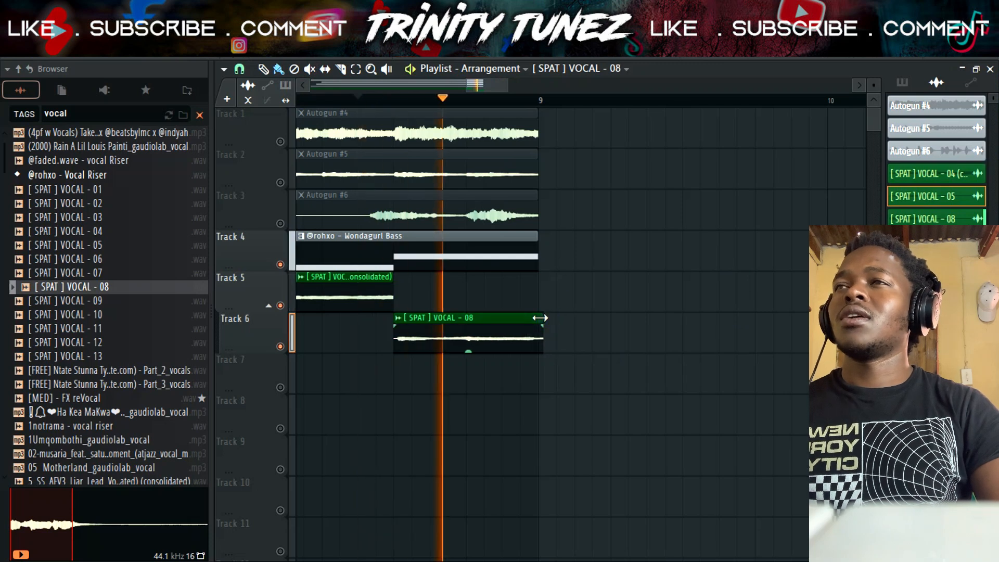
pyautogui.press('space')
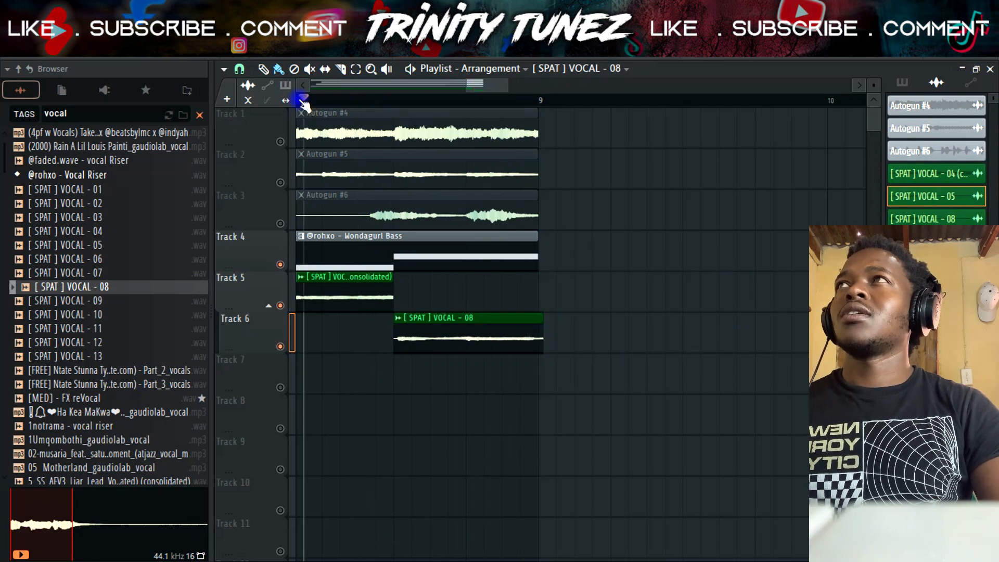
pyautogui.press('space')
pyautogui.moveTo(474, 86); pyautogui.dragTo(467, 85)
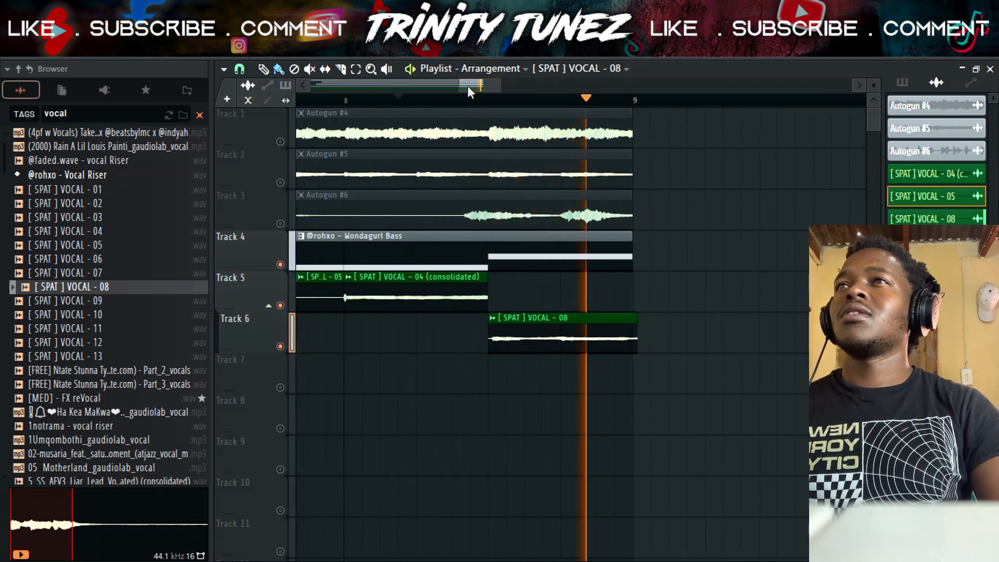
pyautogui.click(341, 69)
pyautogui.press('space')
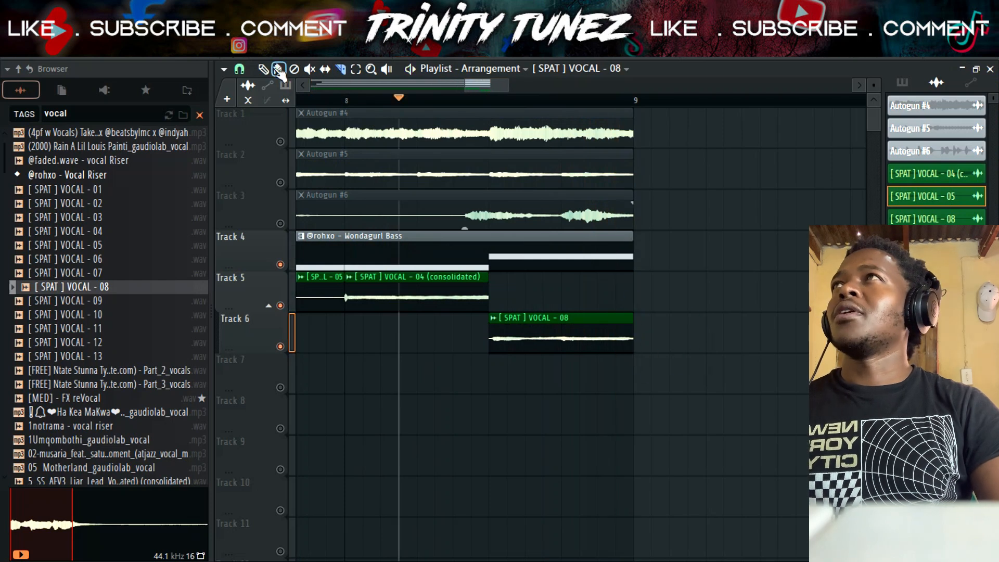
# - Raise the VOCAL - 08 sample's pitch slightly and set its time-stretching mode to Stretch
pyautogui.doubleClick(574, 342)
pyautogui.rightClick(281, 380)
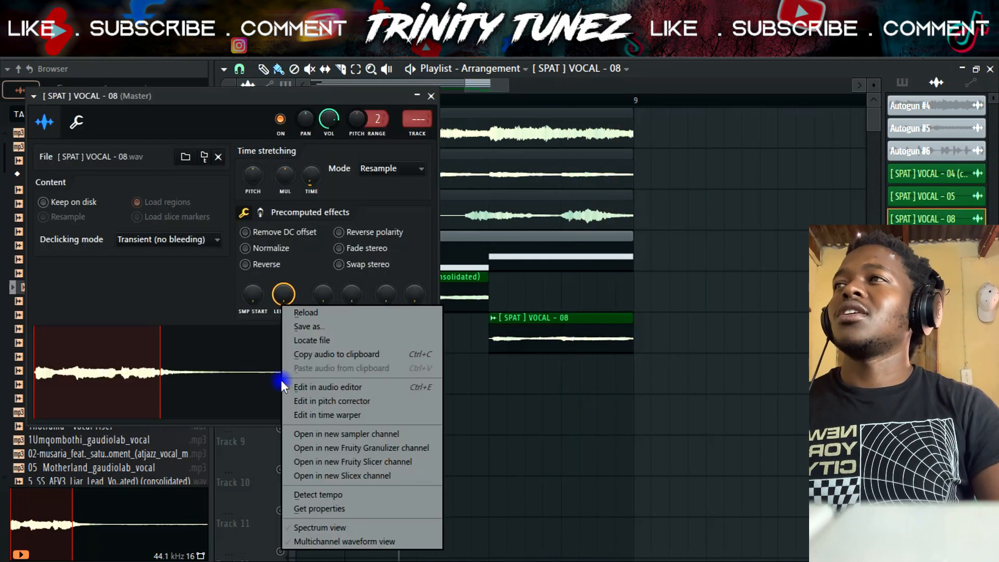
pyautogui.click(326, 391)
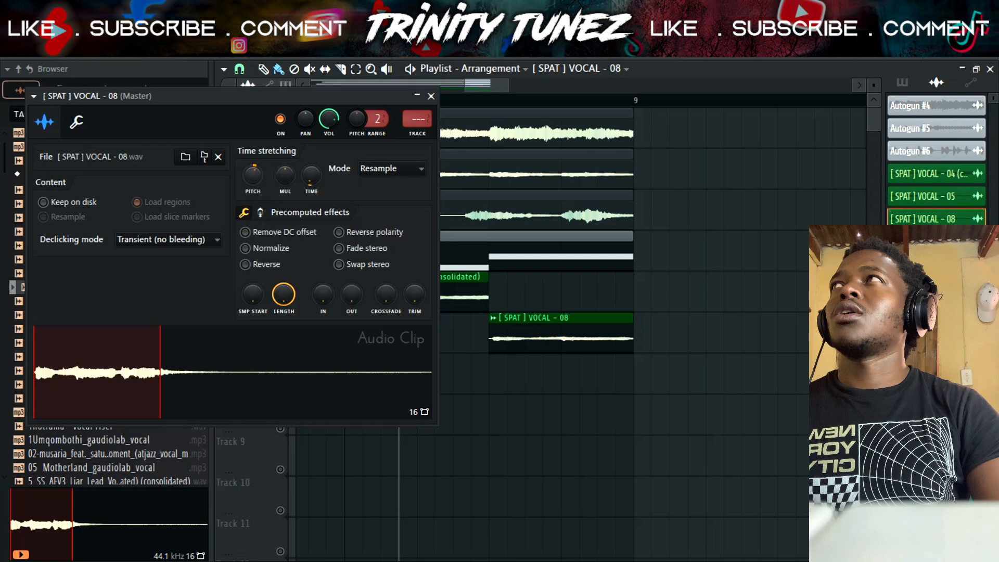
pyautogui.click(383, 170)
pyautogui.click(380, 196)
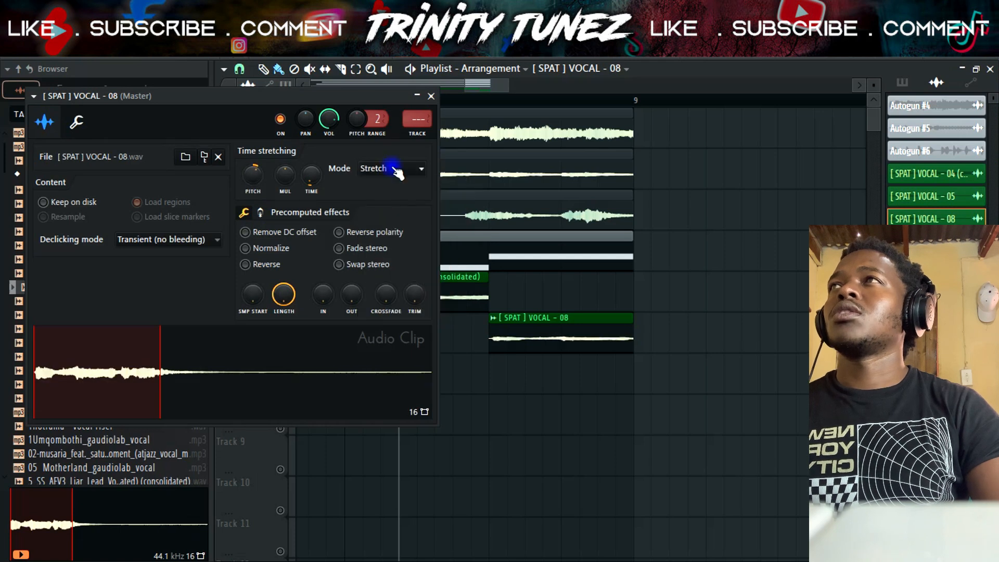
pyautogui.click(431, 97)
# - Play bar 8 to check the stretched VOCAL - 08 clip against the beat
pyautogui.press('space')
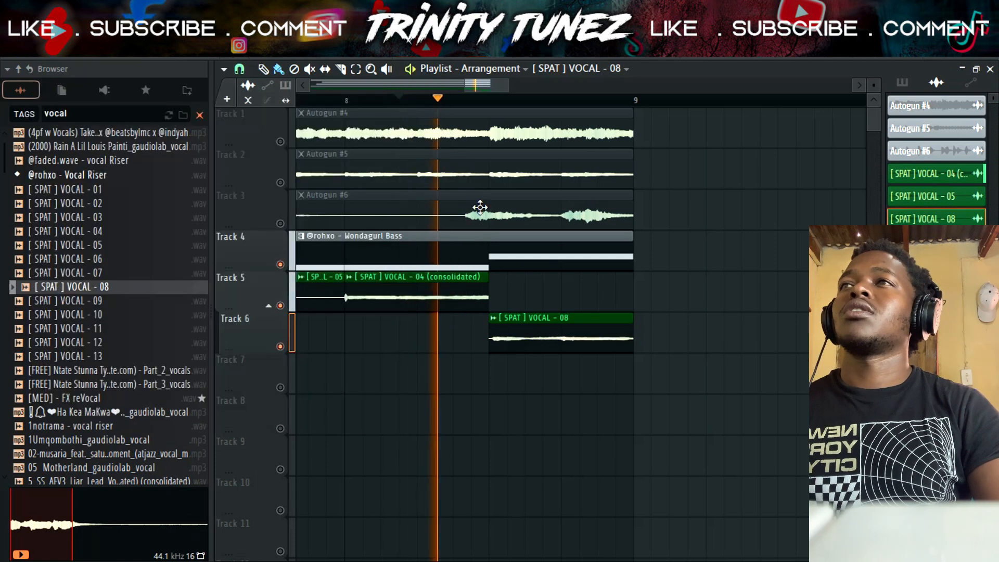
pyautogui.press('space')
pyautogui.doubleClick(557, 334)
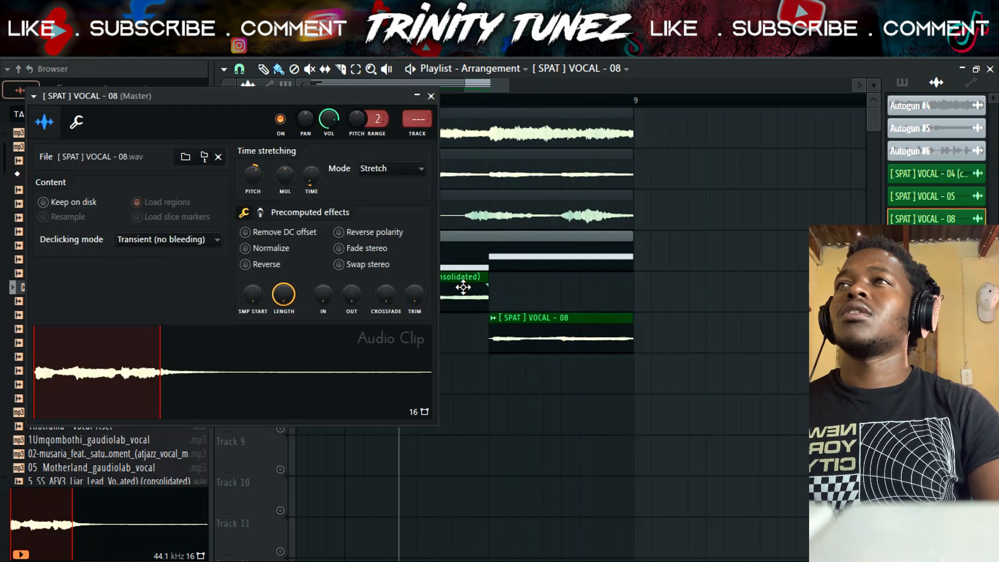
pyautogui.click(431, 97)
pyautogui.moveTo(547, 317); pyautogui.dragTo(543, 322)
pyautogui.press('space')
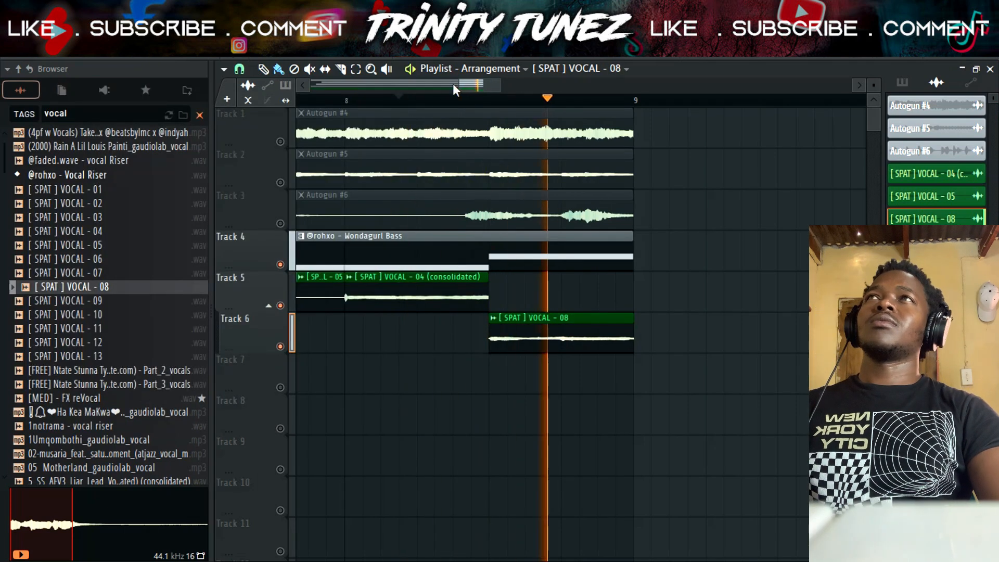
# - Stop playback, return to the beginning of the arrangement and solo track 1 with Autogun #4
pyautogui.moveTo(371, 94); pyautogui.dragTo(307, 94)
pyautogui.press('space')
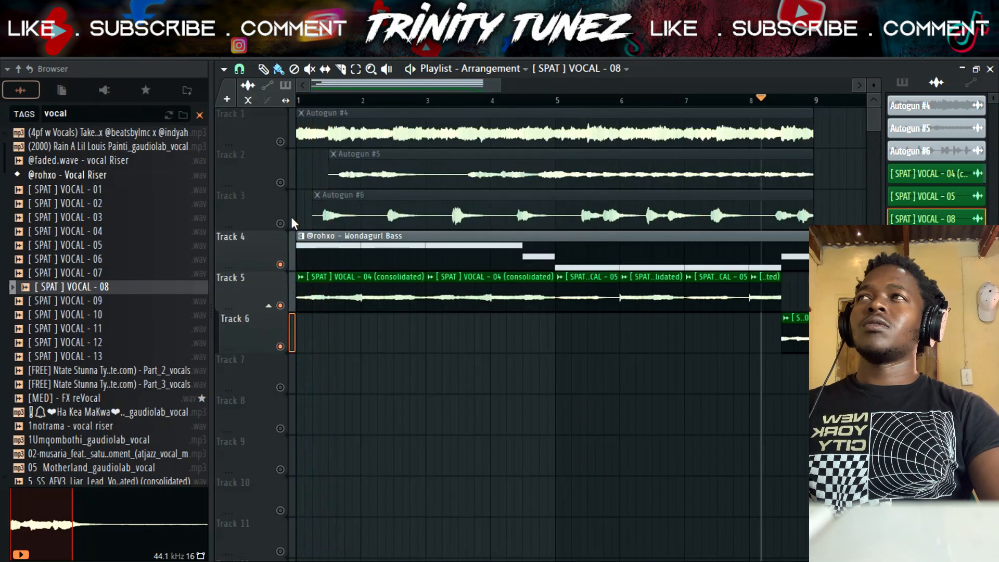
pyautogui.rightClick(281, 224)
pyautogui.rightClick(282, 223)
pyautogui.click(342, 70)
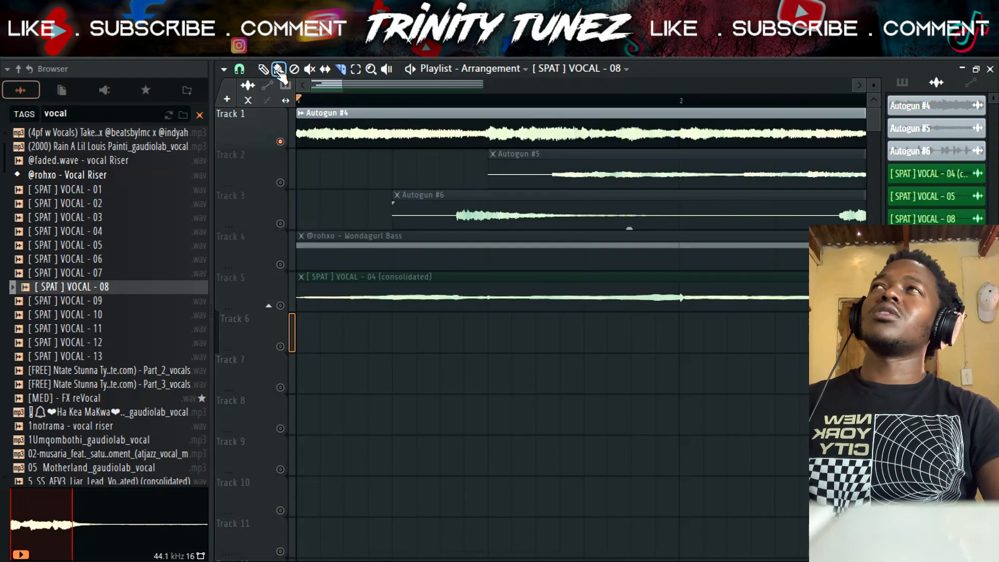
# - Load Cymatics Illusion into slot 6 of the Autogun #4 mixer track while the melody plays
pyautogui.press('F9')
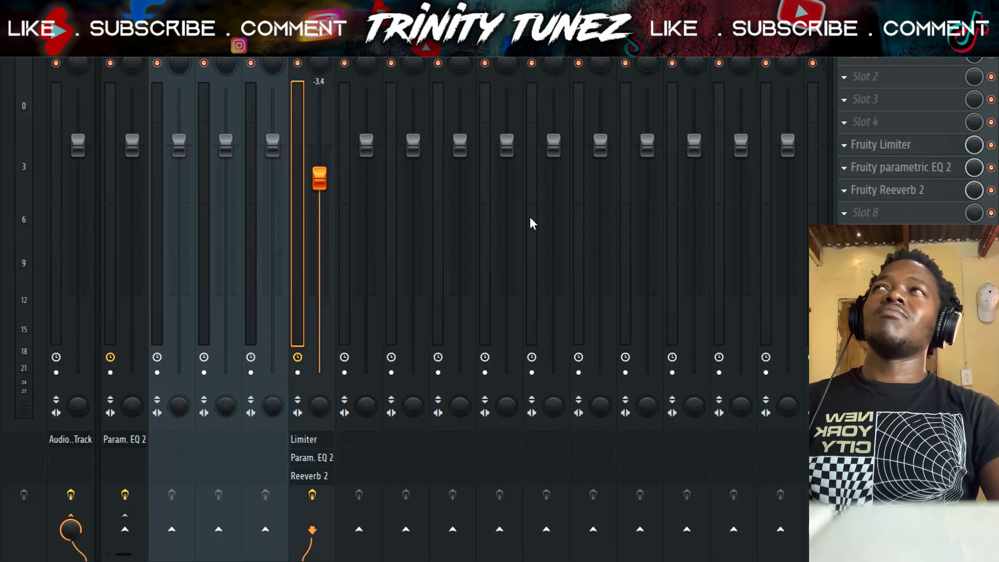
pyautogui.click(192, 57)
pyautogui.press('space')
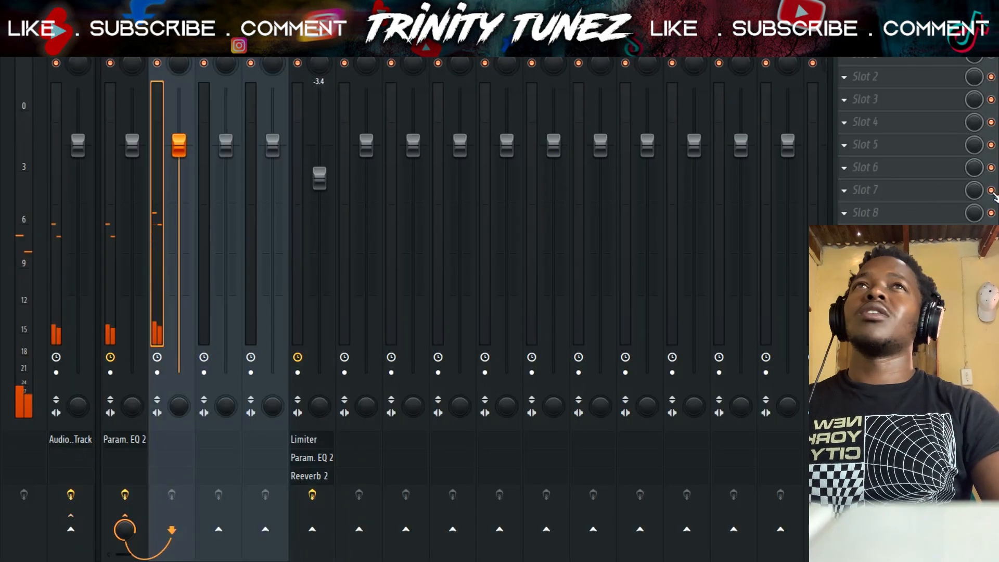
pyautogui.click(909, 171)
pyautogui.moveTo(719, 64)
pyautogui.moveTo(614, 106)
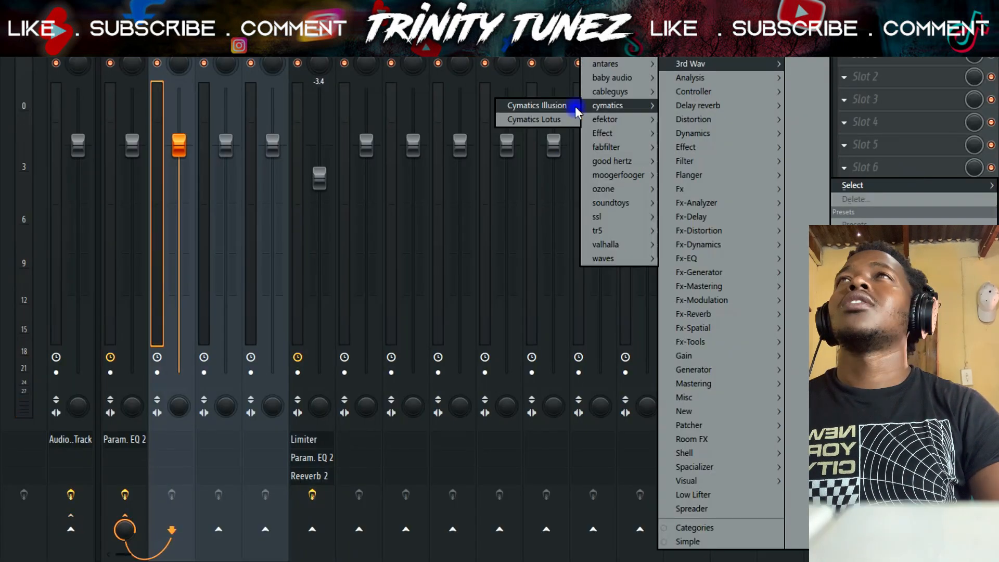
pyautogui.click(575, 107)
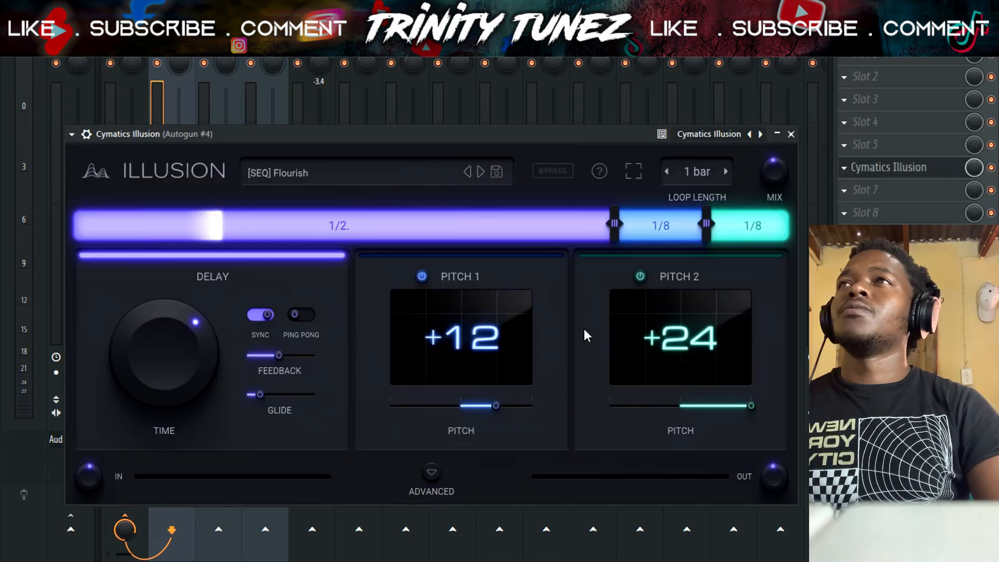
# - Try the [FX] Spinning Plates and [SEQ] Fireflies factory presets in Illusion
pyautogui.click(379, 178)
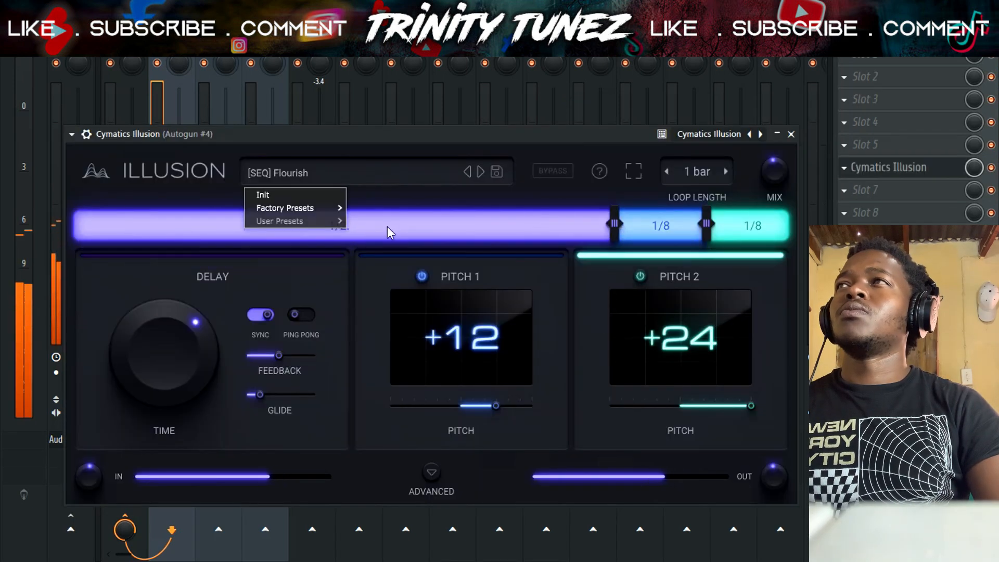
pyautogui.moveTo(328, 210)
pyautogui.click(415, 216)
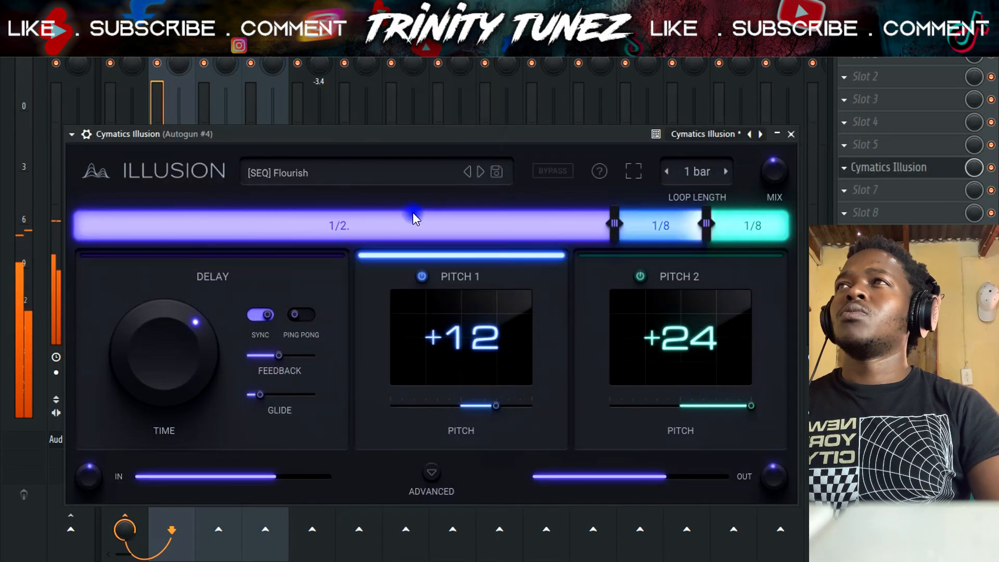
pyautogui.click(361, 173)
pyautogui.moveTo(307, 210)
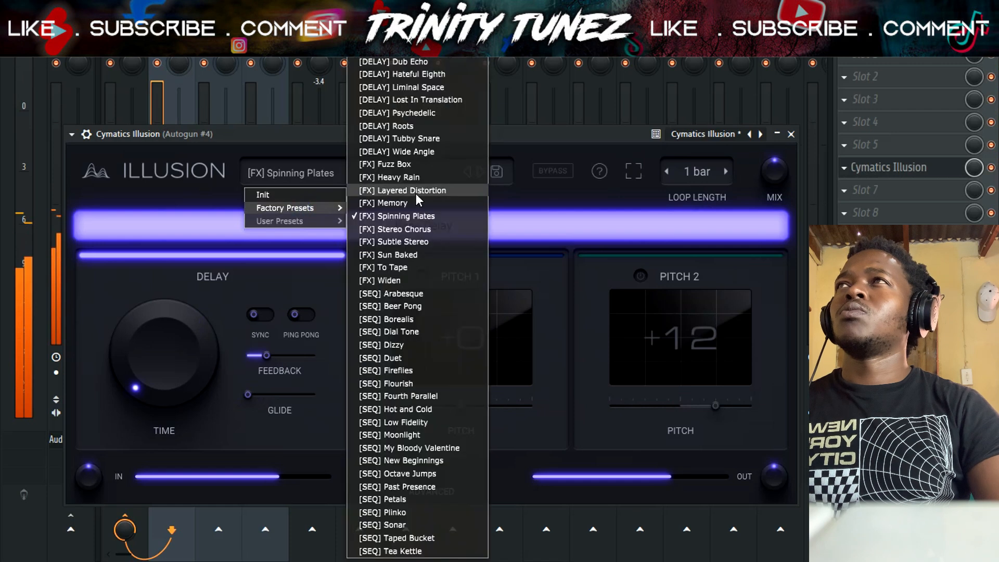
pyautogui.click(402, 371)
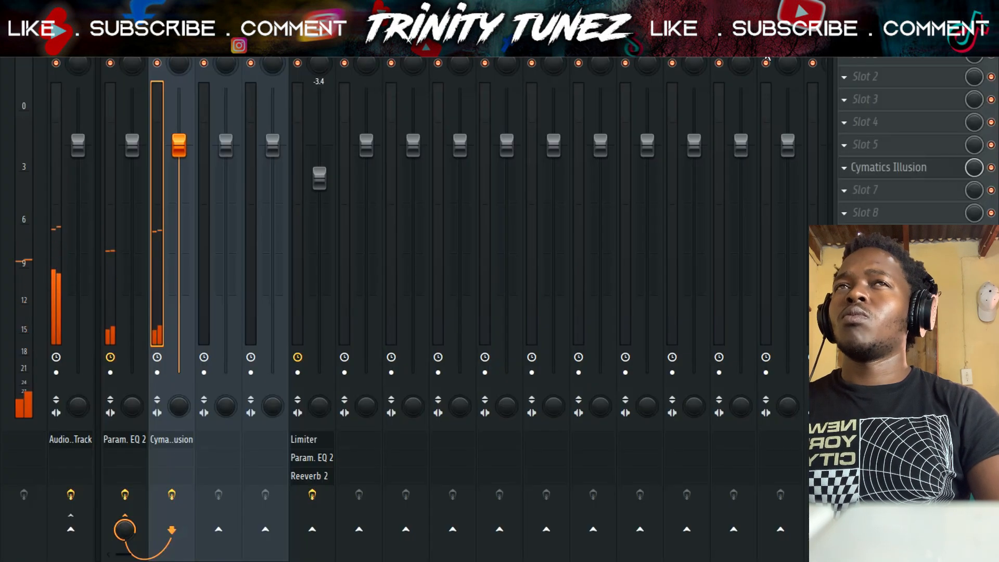
# - Step through Illusion's presets from [SEQ] Flourish to [SEQ] Low Fidelity and turn the mix fully up
pyautogui.click(888, 173)
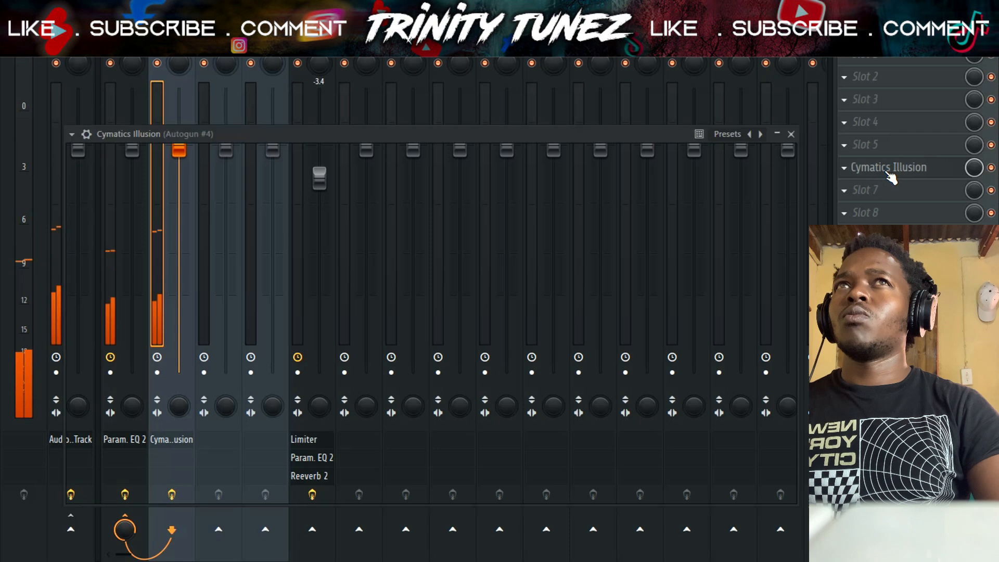
pyautogui.click(888, 173)
pyautogui.click(888, 173)
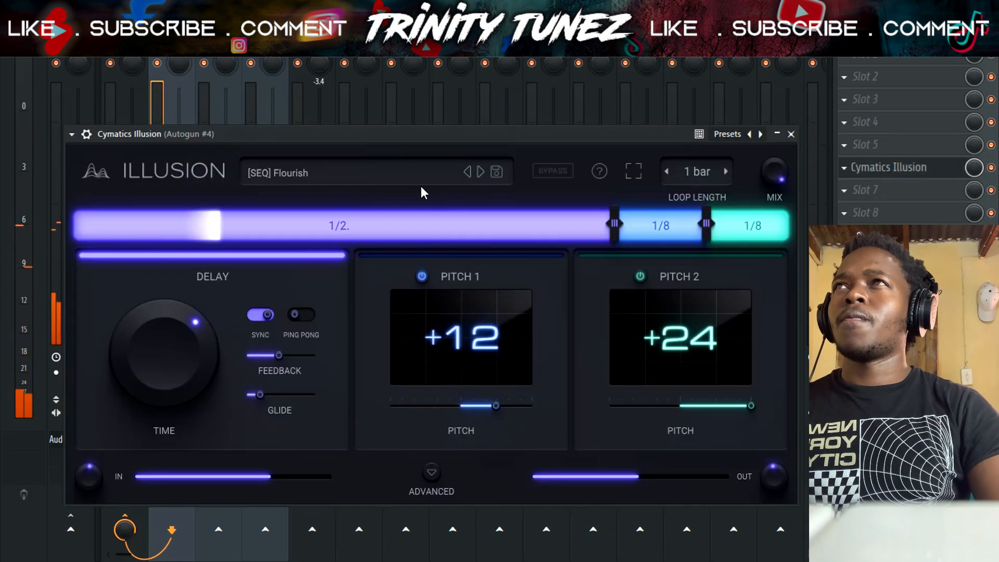
pyautogui.click(479, 170)
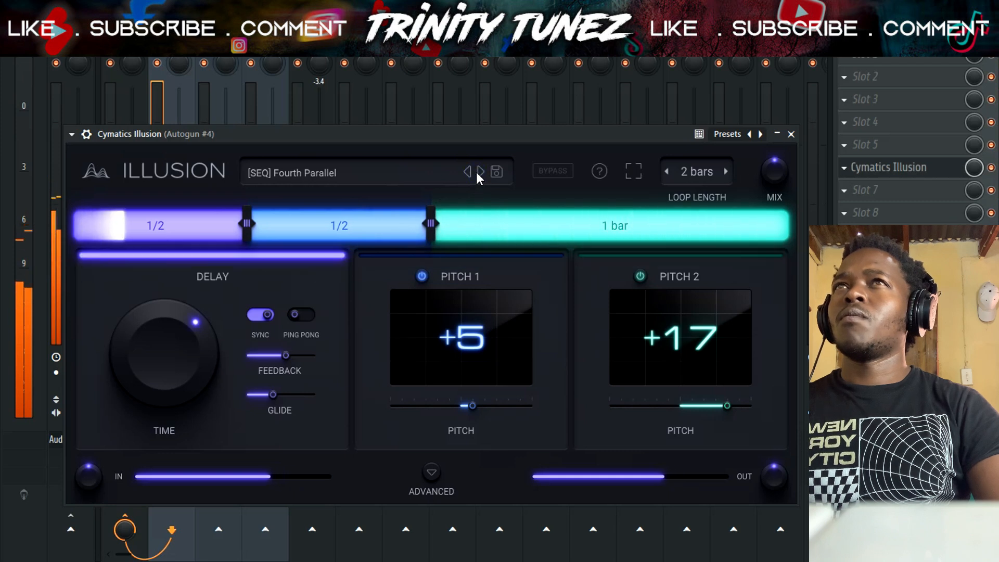
pyautogui.click(479, 173)
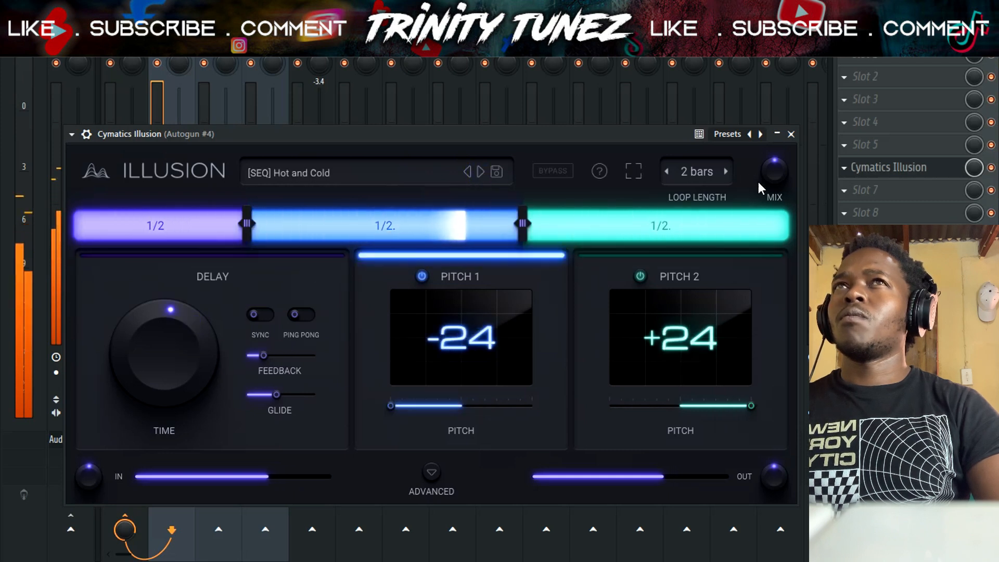
pyautogui.moveTo(774, 167); pyautogui.dragTo(769, 114)
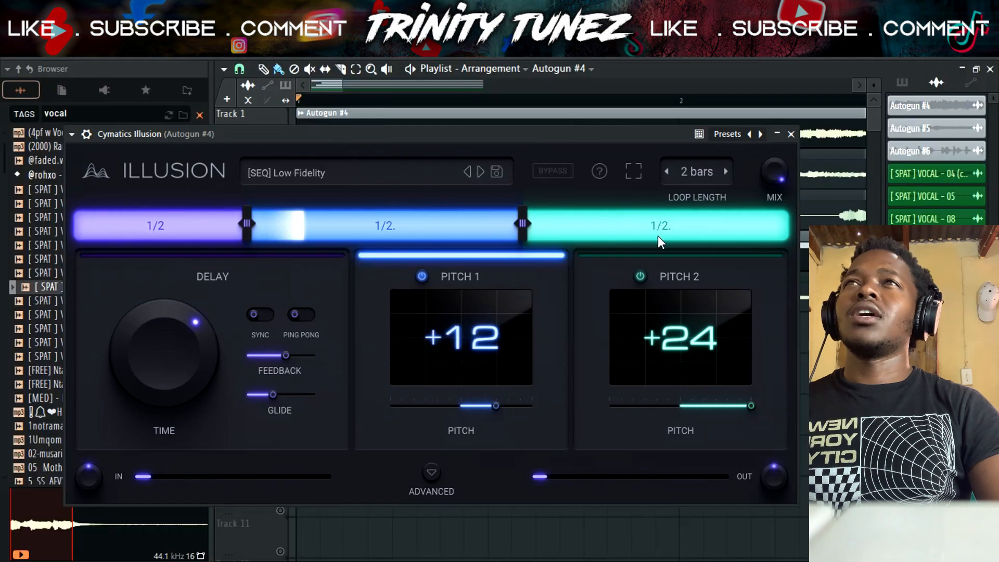
# - Move the Illusion window aside and load Edison into slot 7 of the Autogun #4 mixer track
pyautogui.moveTo(599, 134); pyautogui.dragTo(624, 264)
pyautogui.moveTo(342, 86); pyautogui.dragTo(642, 107)
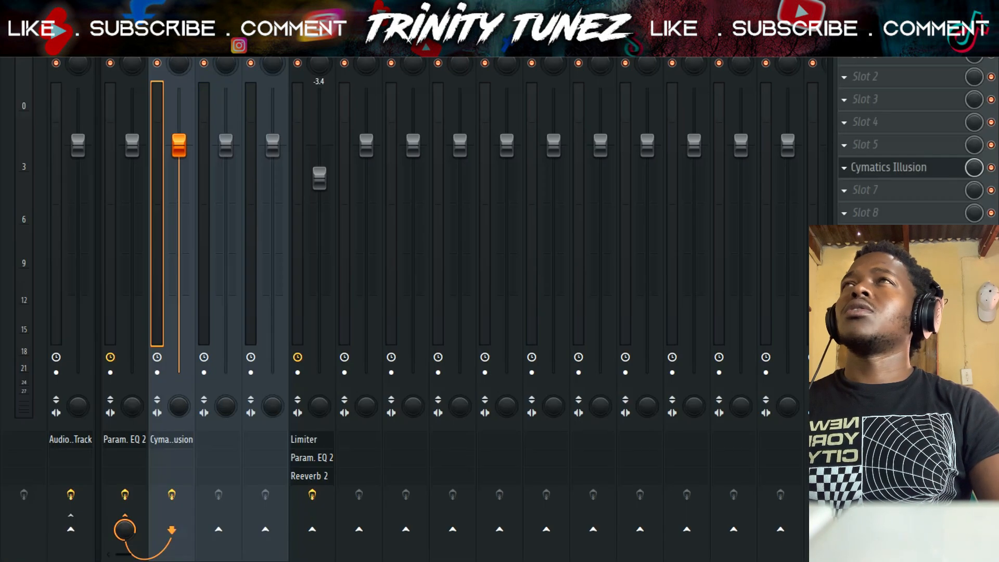
pyautogui.click(899, 192)
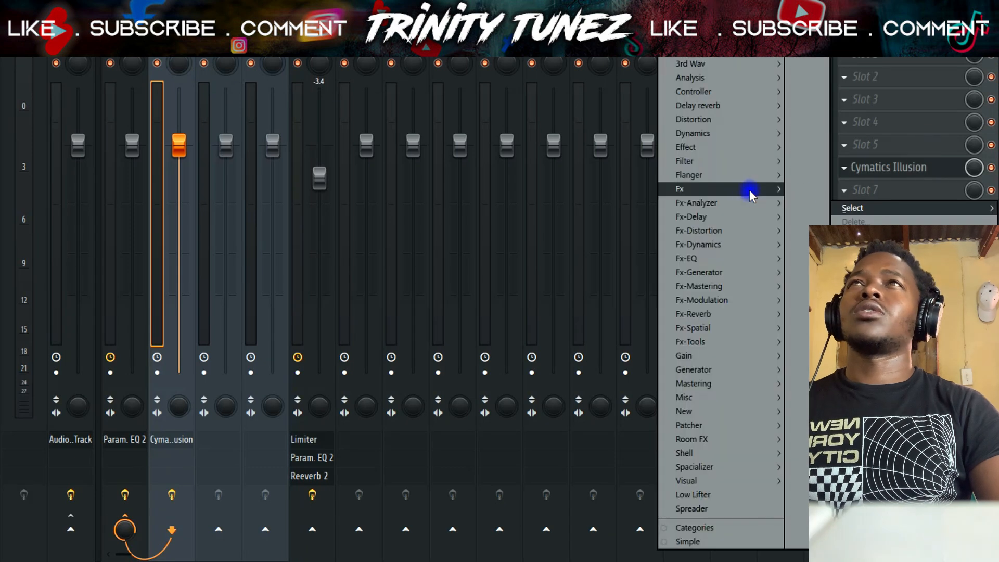
pyautogui.moveTo(667, 403)
pyautogui.click(600, 391)
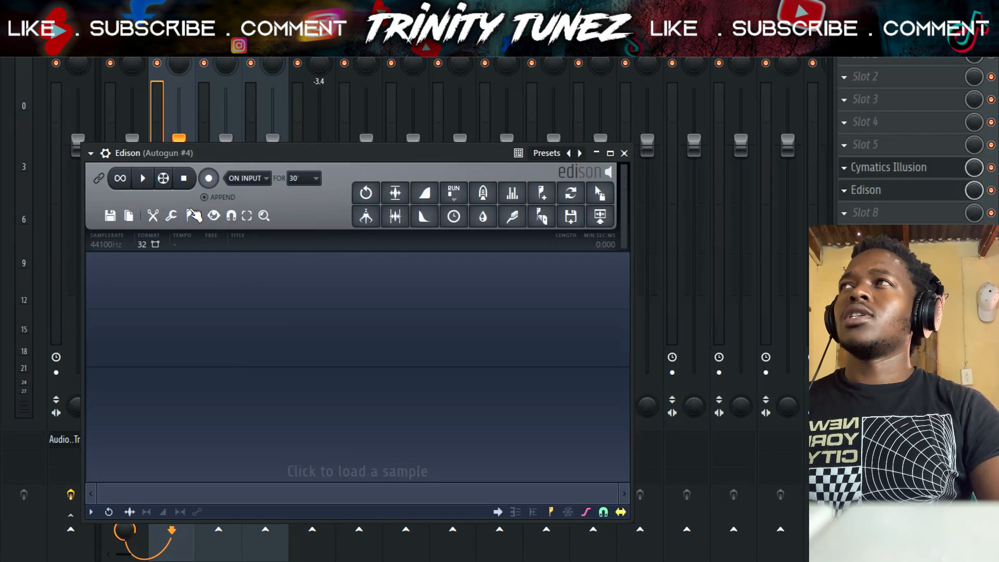
# - Arm Edison to record on play and record the processed Autogun #4 melody from the song start
pyautogui.click(247, 178)
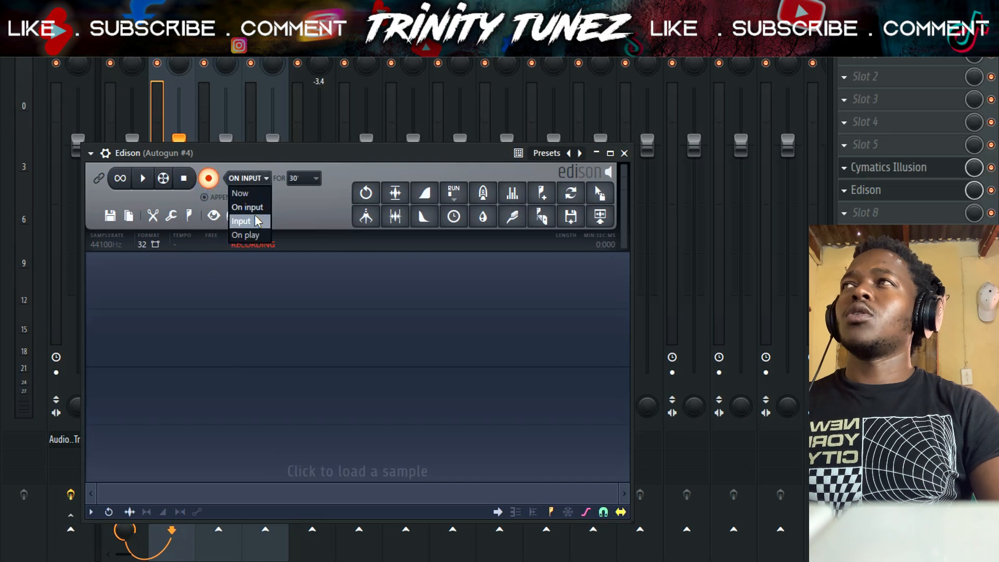
pyautogui.click(256, 235)
pyautogui.press('F9')
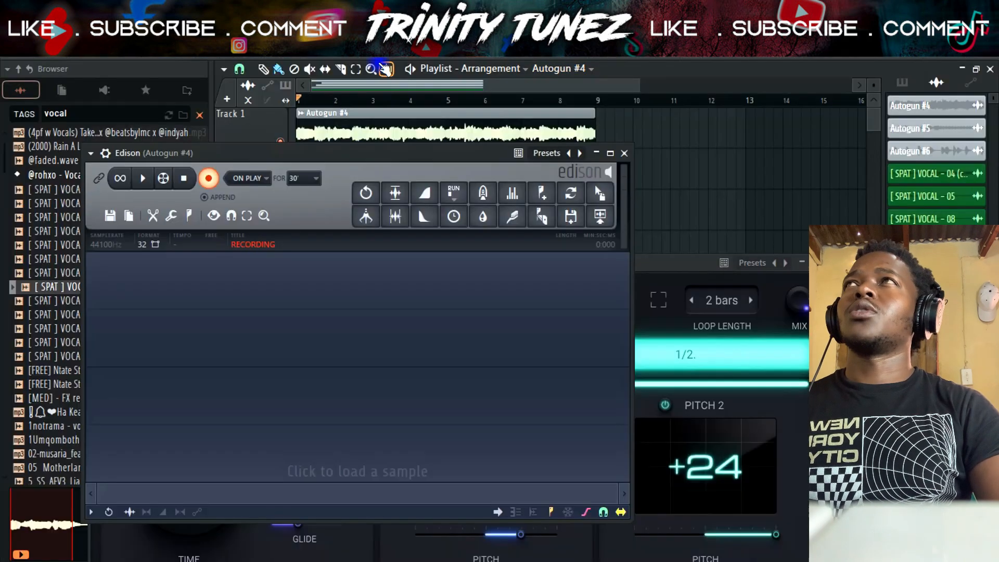
pyautogui.press('space')
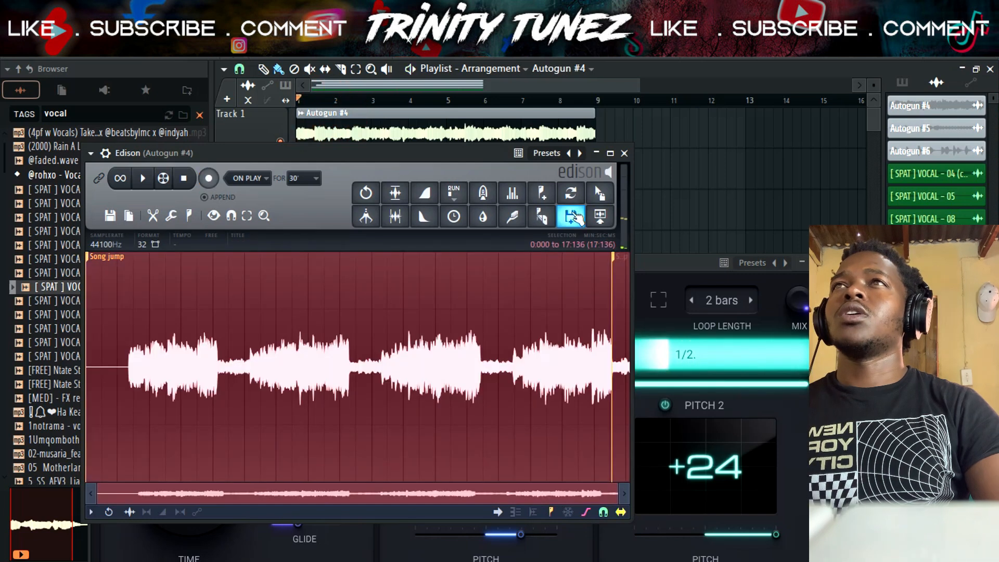
# - Place the Edison recording in the playlist on track 2 after bar 9 and disable Illusion on the mixer track
pyautogui.moveTo(600, 193); pyautogui.dragTo(723, 163)
pyautogui.click(624, 153)
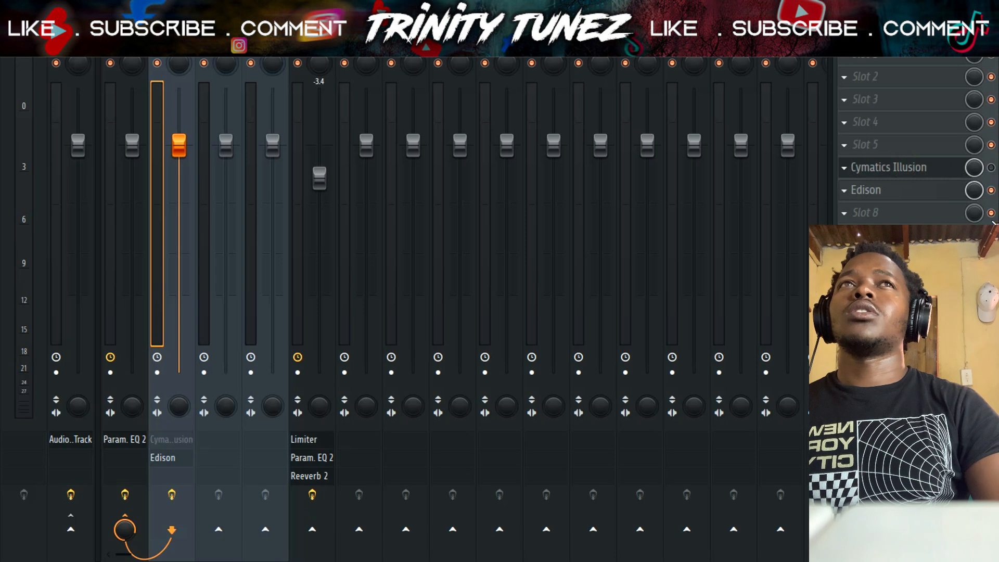
pyautogui.press('F9')
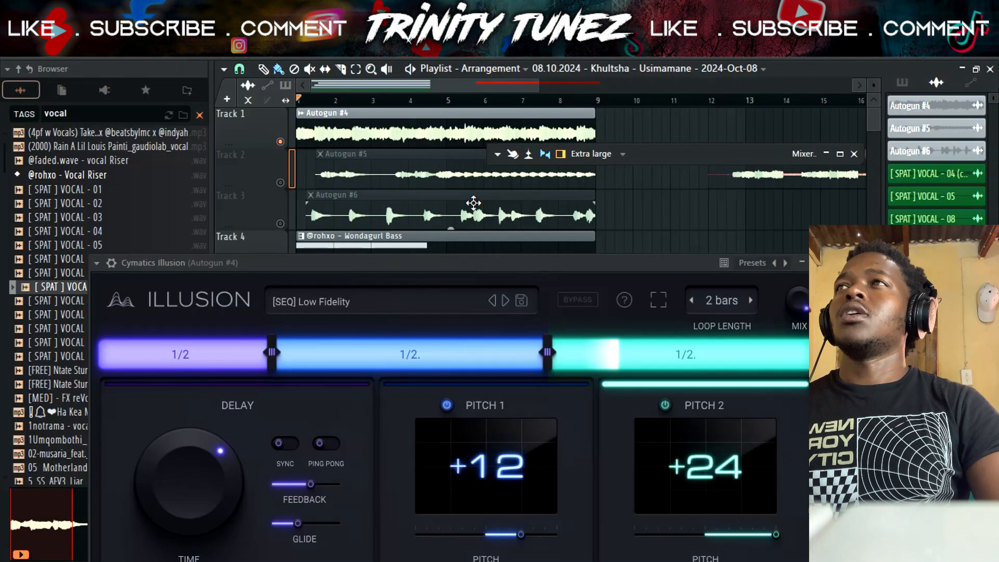
# - Close the Illusion window and shift the resampled recording on track 6 slightly earlier, auditioning it against the Autogun #4 melody
pyautogui.click(471, 302)
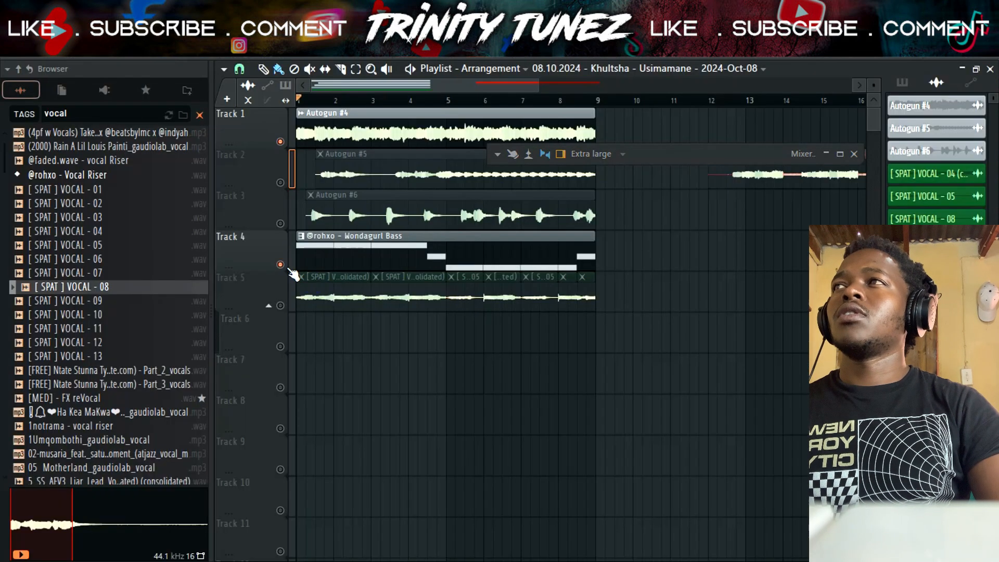
pyautogui.click(351, 262)
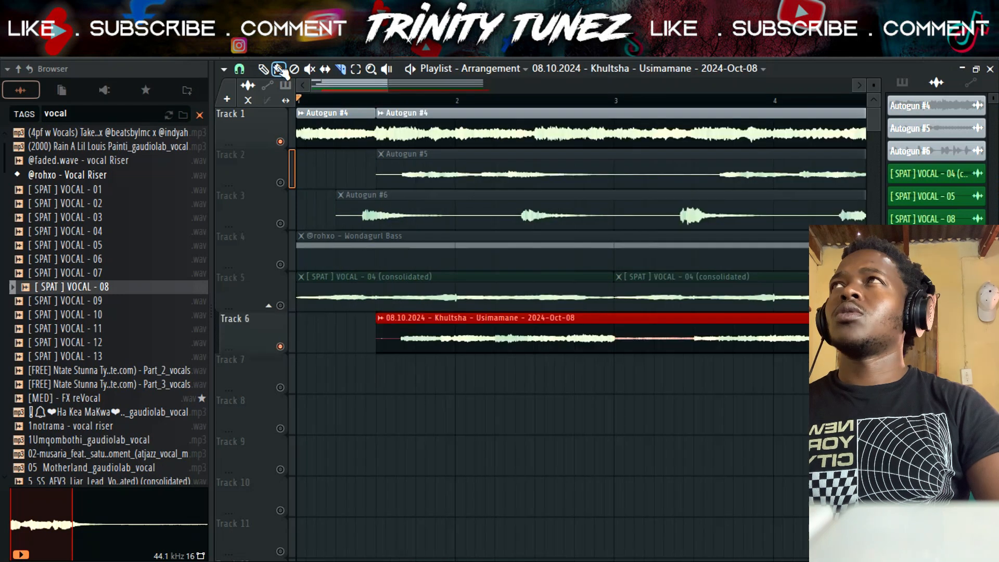
pyautogui.moveTo(412, 339); pyautogui.dragTo(392, 339)
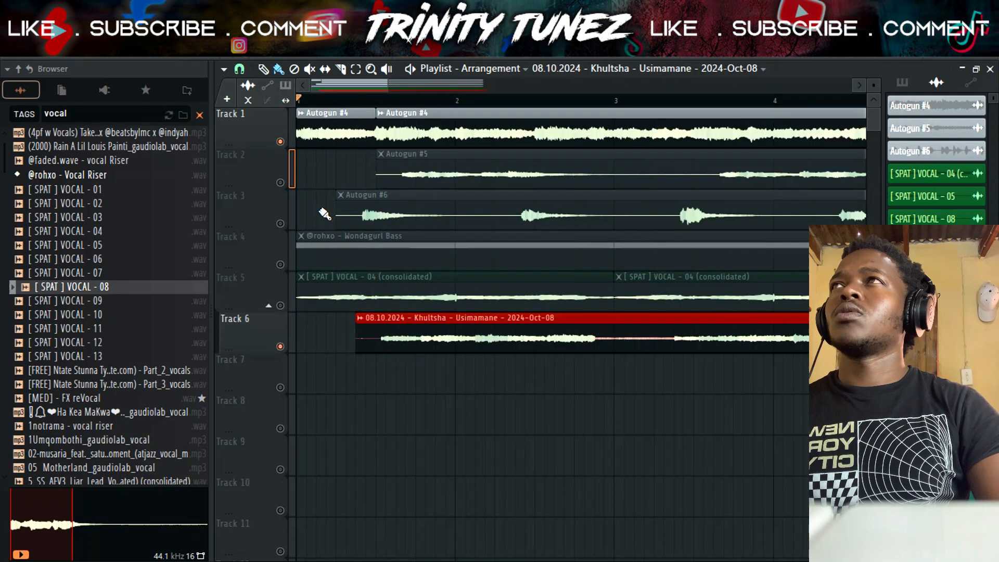
pyautogui.rightClick(396, 138)
pyautogui.press('space')
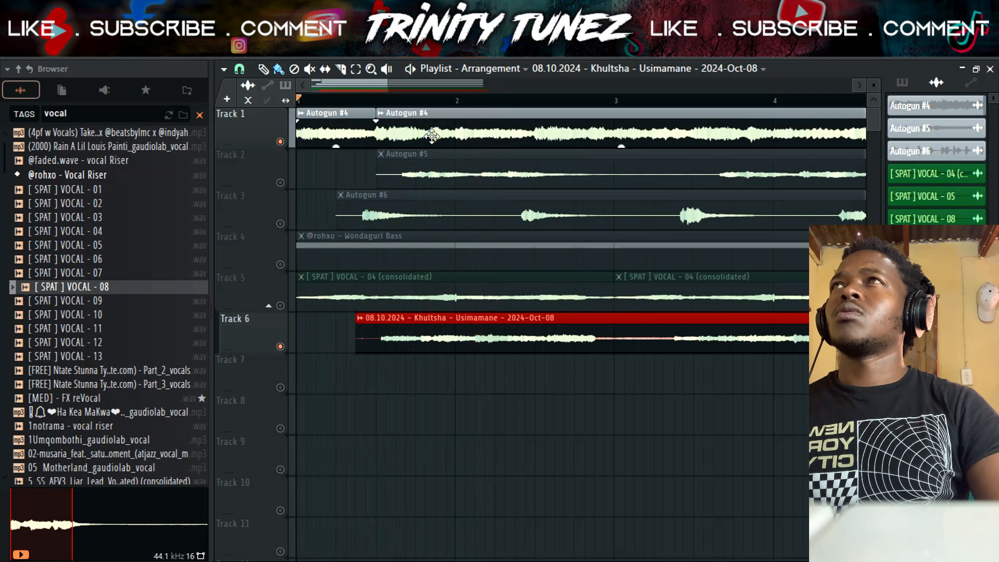
pyautogui.moveTo(432, 137); pyautogui.dragTo(440, 134)
pyautogui.moveTo(384, 85)
pyautogui.mouseDown()
pyautogui.moveTo(336, 85)
pyautogui.moveTo(367, 84)
pyautogui.mouseUp()
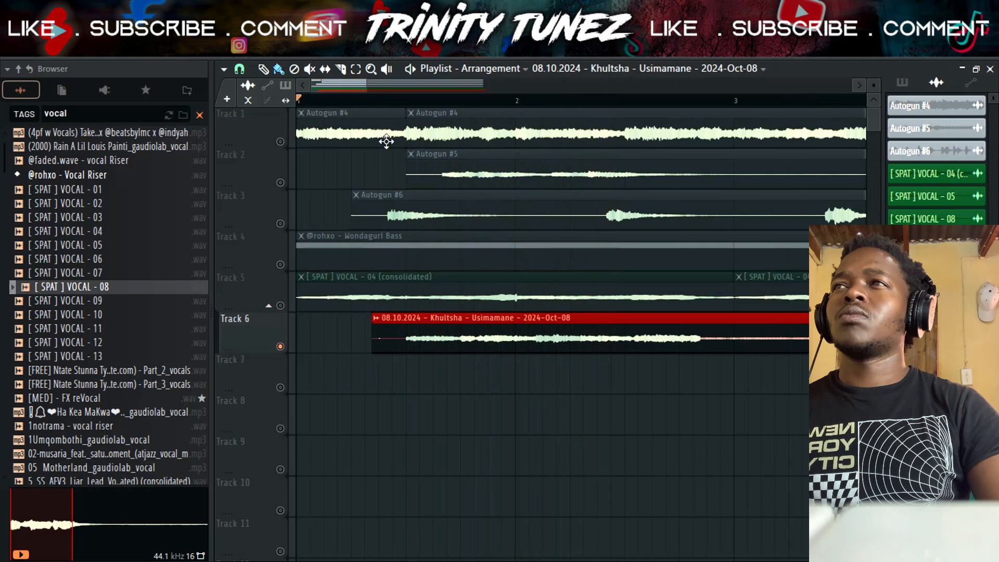
# - Slice off the recording's start, place it at beat 3 of bar 1 on track 6, and clear Autogun #4 from there to bar 2
pyautogui.click(342, 73)
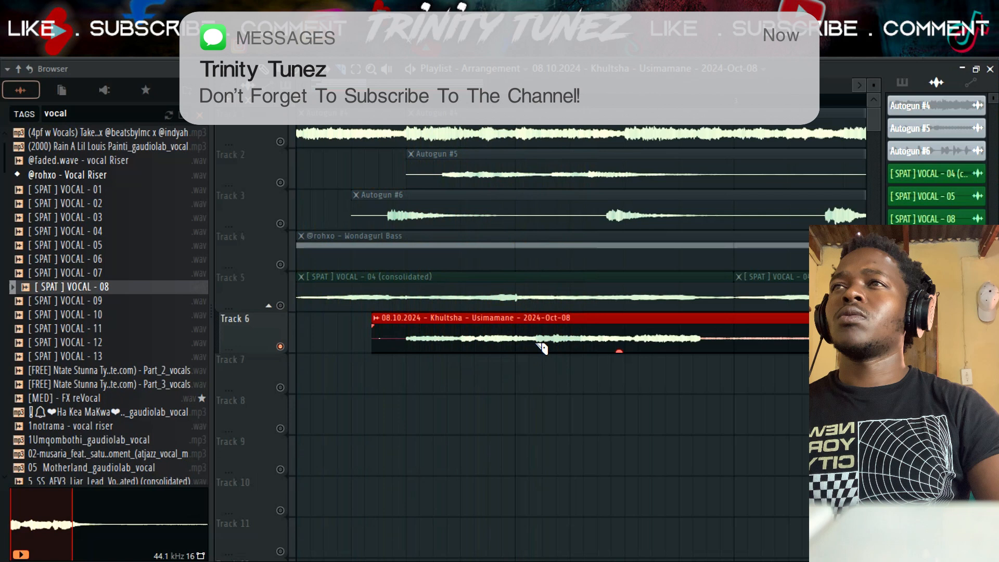
pyautogui.rightClick(482, 340)
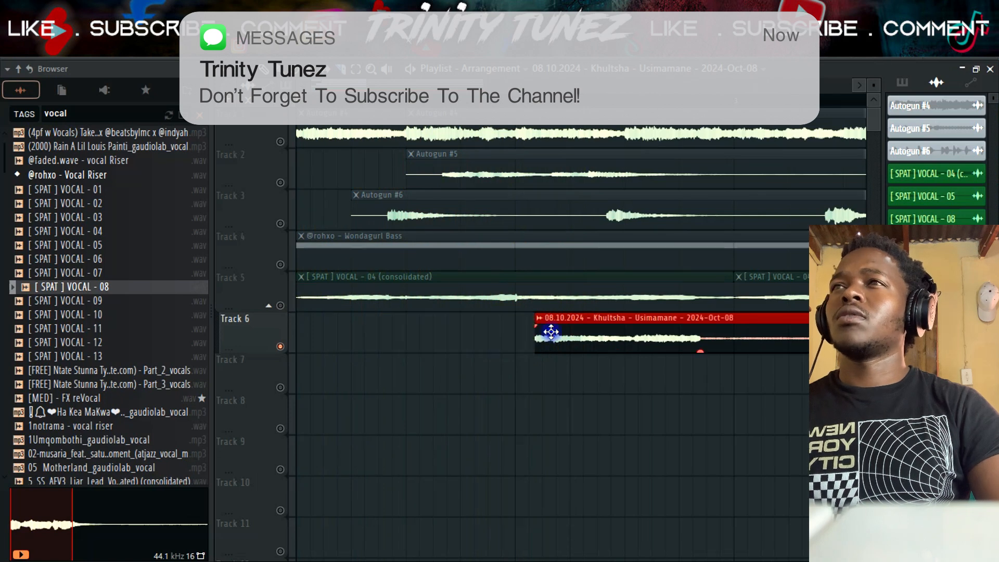
pyautogui.press('space')
pyautogui.moveTo(584, 332); pyautogui.dragTo(460, 323)
# - Set the recording's time stretching mode to Stretch and its declicking mode to Generic (bleeding)
pyautogui.doubleClick(416, 318)
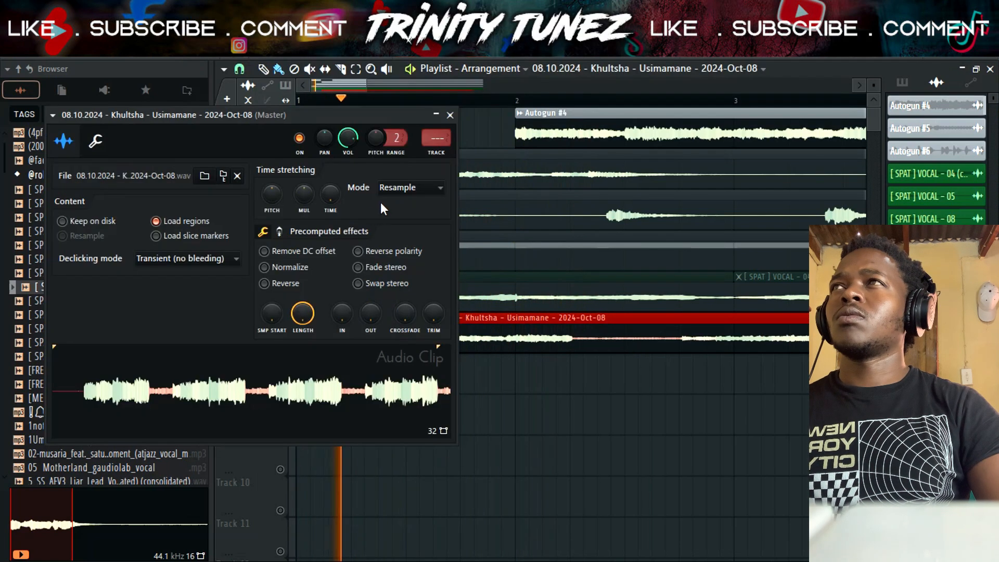
pyautogui.click(411, 187)
pyautogui.click(411, 237)
pyautogui.click(186, 258)
pyautogui.click(171, 318)
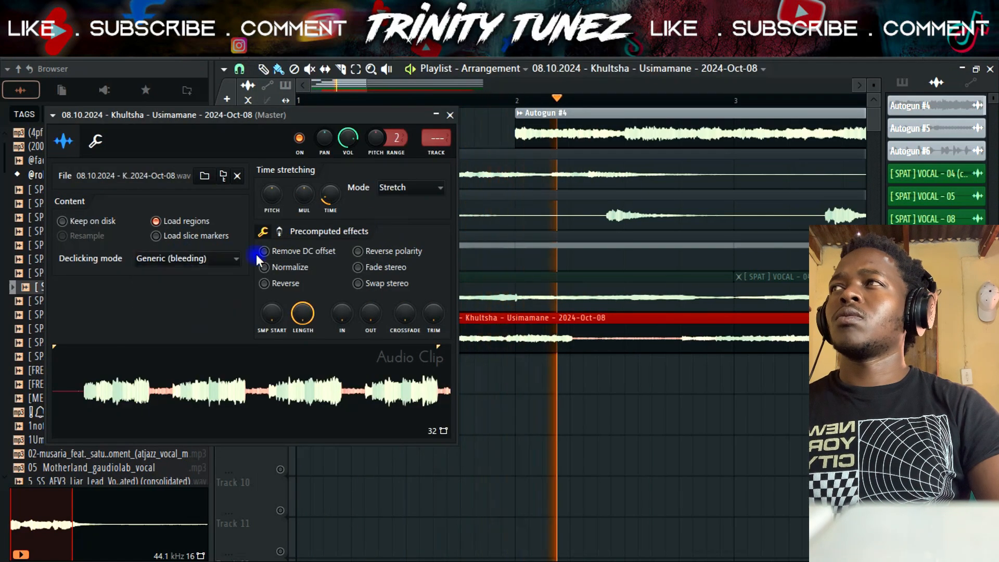
pyautogui.click(450, 115)
# - Set the Autogun #4 audio clip's declicking mode to Generic (bleeding)
pyautogui.doubleClick(348, 125)
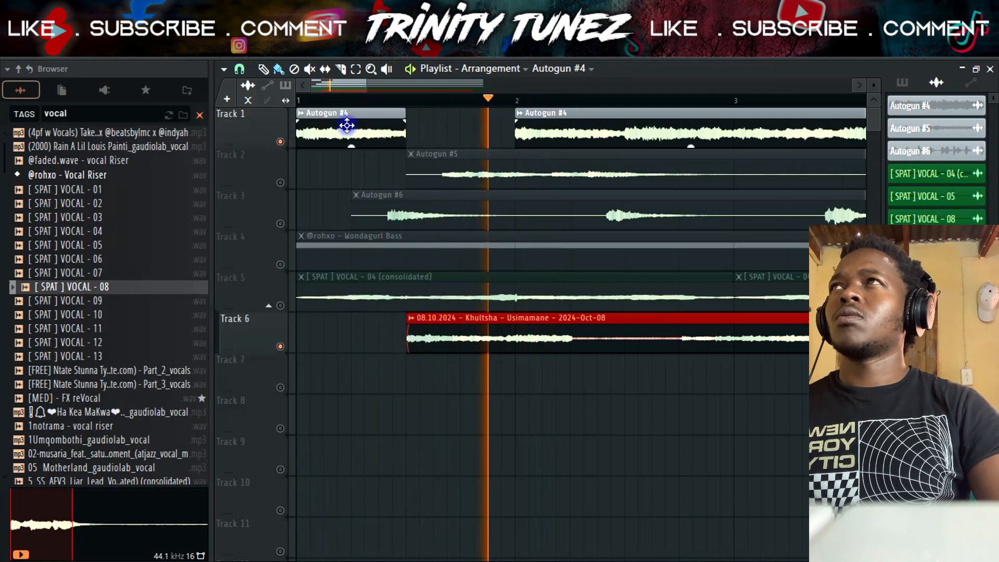
pyautogui.click(203, 252)
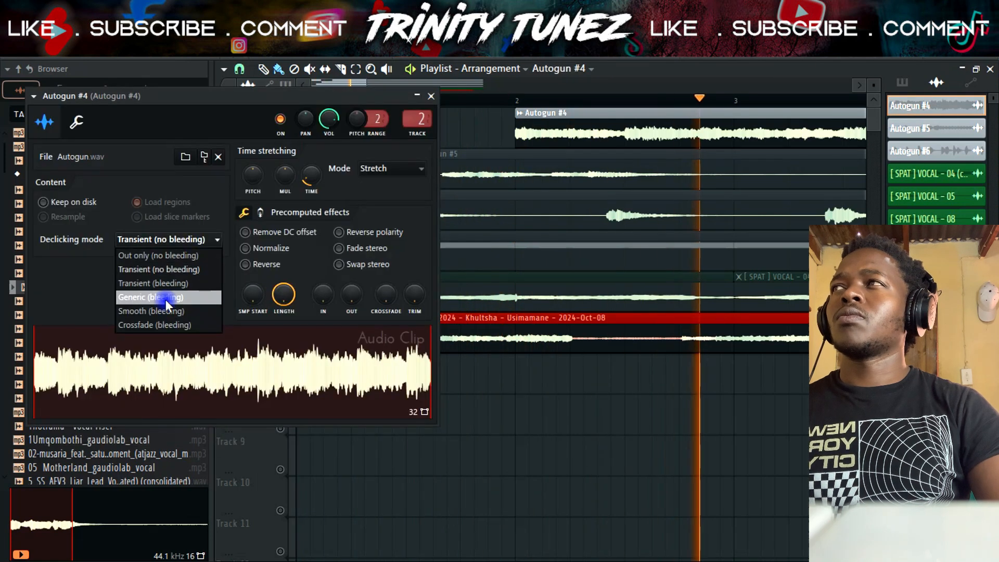
pyautogui.click(165, 298)
pyautogui.click(432, 96)
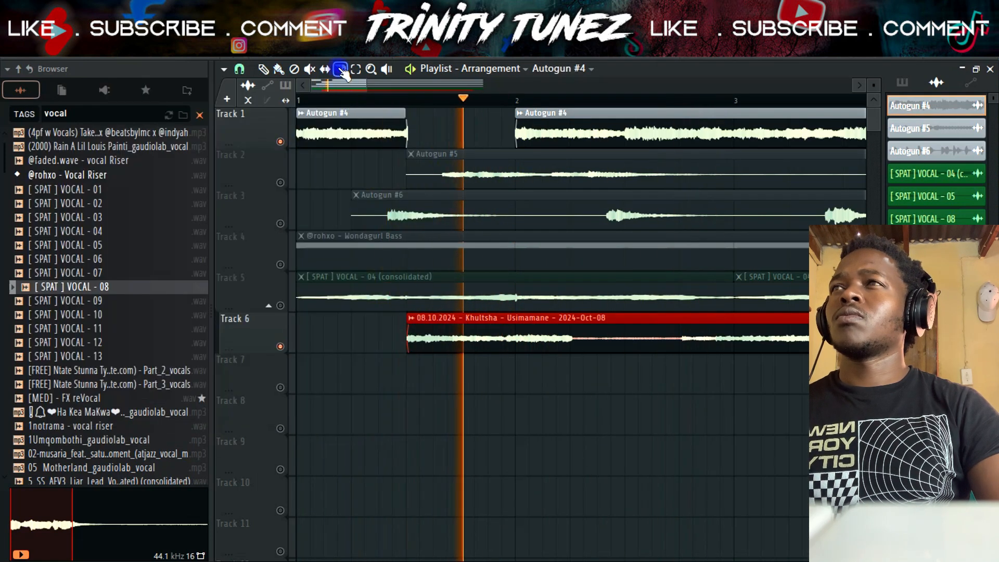
# - Chop the recording into half-bar pieces, fill the bar 1 gap on track 1, and move the track 6 piece to beat 3 of bar 4
pyautogui.click(516, 354)
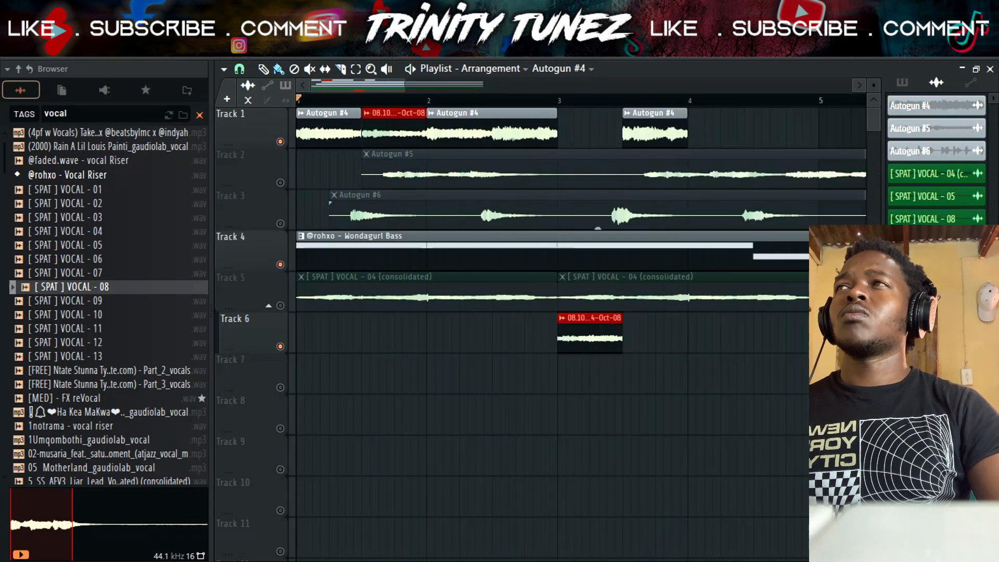
pyautogui.press('space')
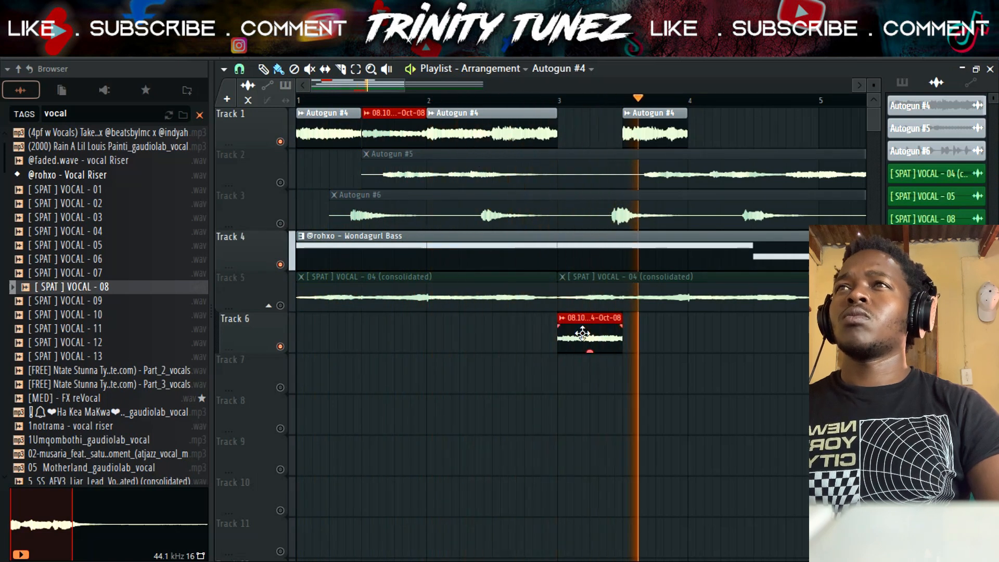
pyautogui.moveTo(585, 333); pyautogui.dragTo(830, 333)
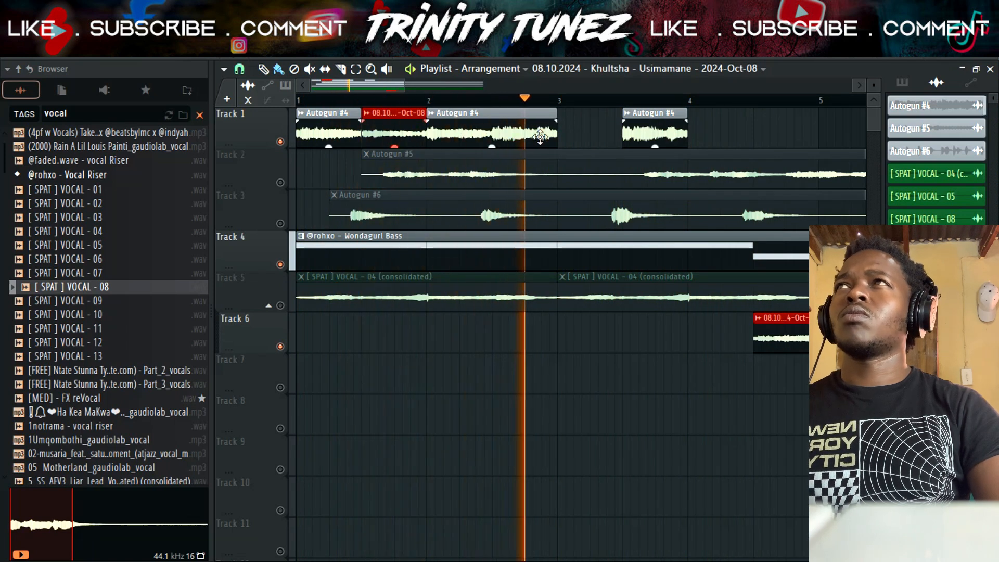
# - Replace the Autogun #4 piece in bar 3 of track 1 with a copy of the opening Autogun #4 and recording pattern, and play it
pyautogui.rightClick(668, 128)
pyautogui.moveTo(653, 130); pyautogui.dragTo(568, 113)
pyautogui.rightClick(817, 128)
pyautogui.click(836, 114)
pyautogui.press('space')
pyautogui.press('space')
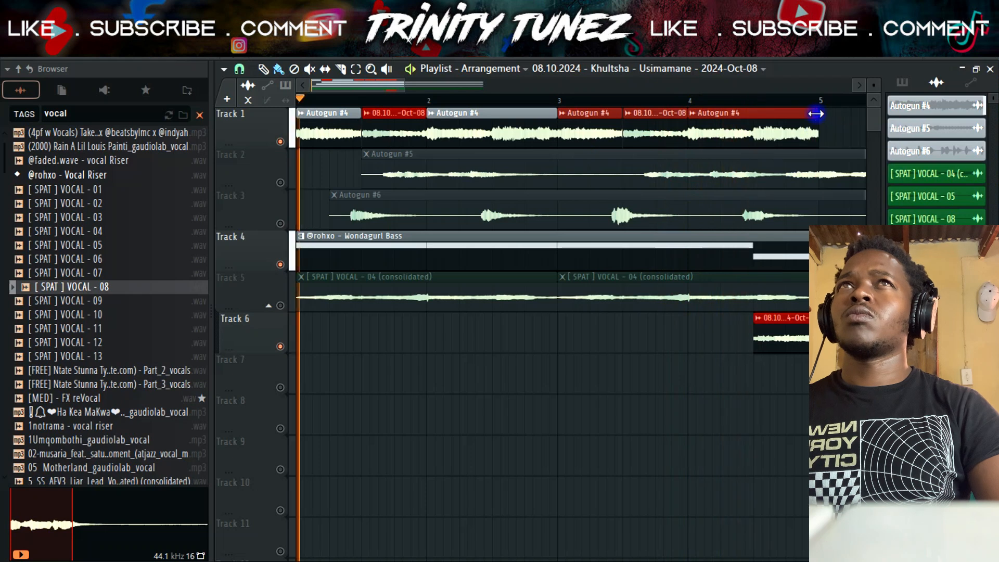
# - Trim the bar 4 Autogun #4 clip to half a bar and move the track 6 recording piece up into the gap on track 1
pyautogui.moveTo(817, 113); pyautogui.dragTo(754, 112)
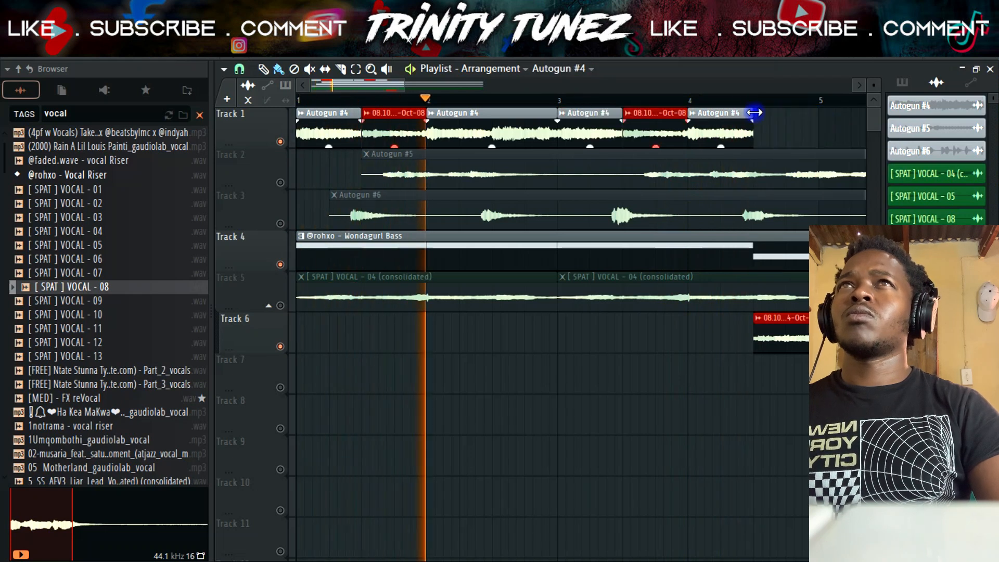
pyautogui.moveTo(794, 323); pyautogui.dragTo(795, 120)
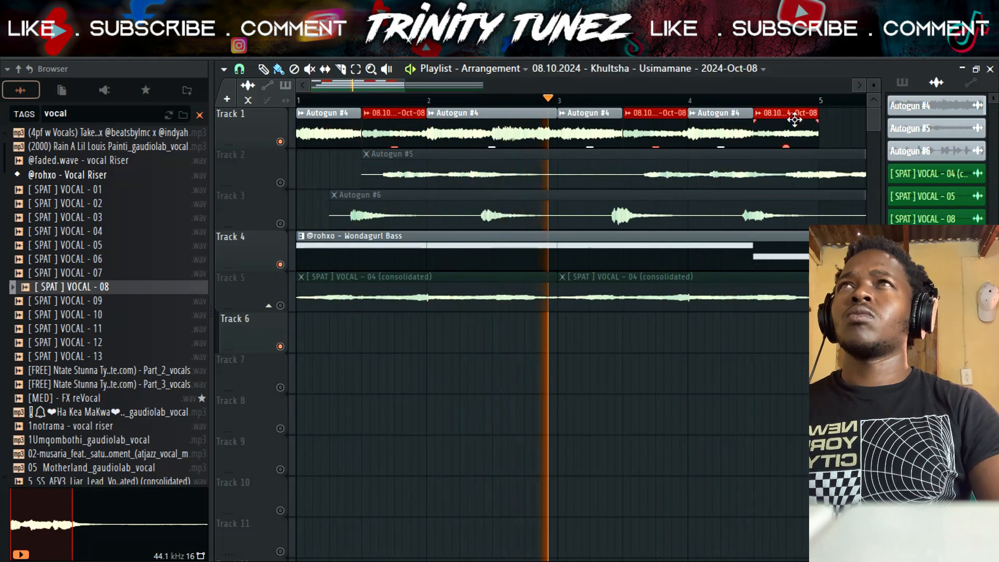
pyautogui.moveTo(407, 84); pyautogui.dragTo(457, 90)
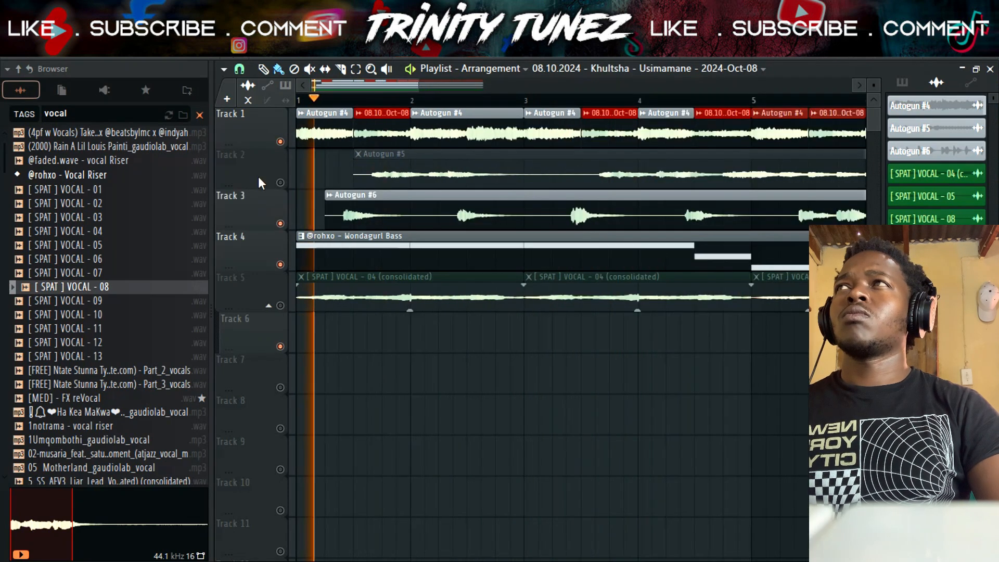
# - Unmute track 2 and play the Autogun #5 melody against the chopped clips on track 1
pyautogui.click(280, 182)
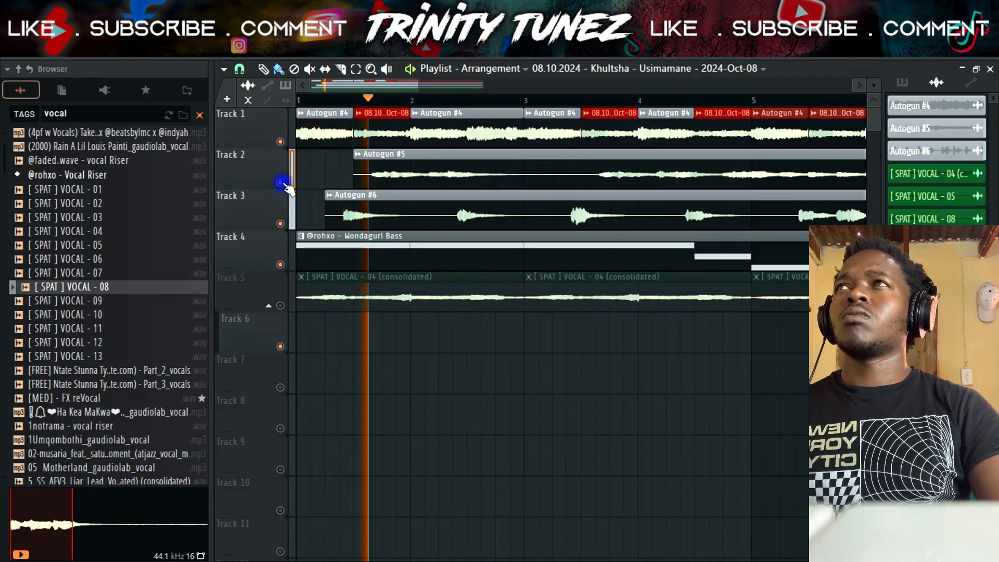
pyautogui.press('space')
pyautogui.moveTo(418, 86); pyautogui.dragTo(370, 99)
pyautogui.press('space')
pyautogui.press('space')
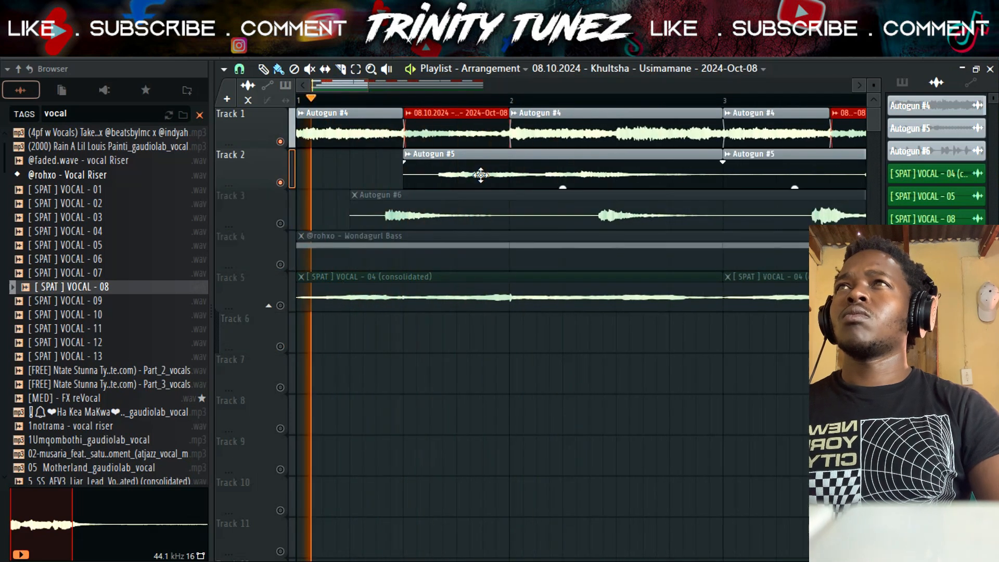
# - Try shifting the first Autogun #5 clip slightly later on track 2 and undo the changes
pyautogui.moveTo(480, 175); pyautogui.dragTo(498, 175)
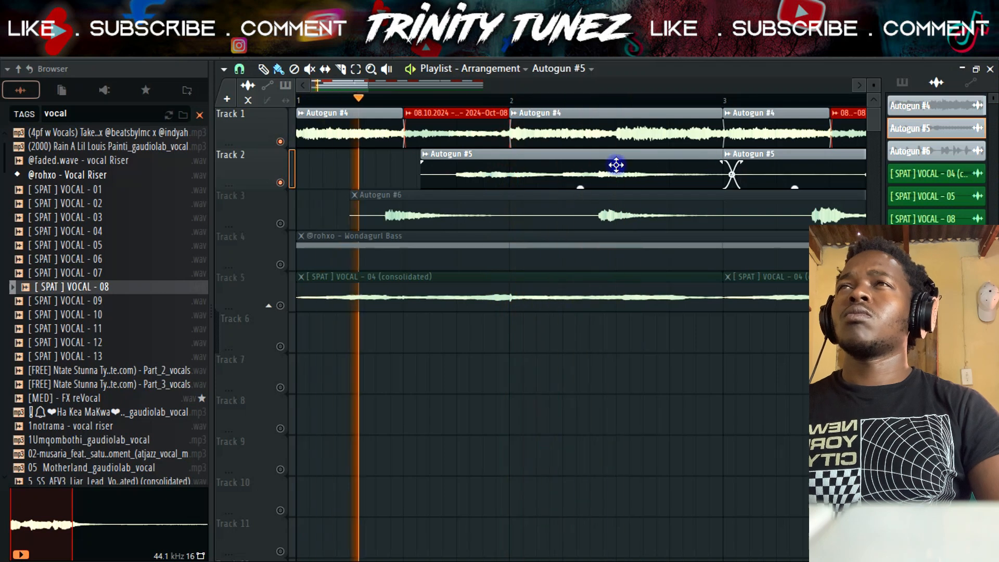
pyautogui.doubleClick(532, 170)
pyautogui.click(450, 115)
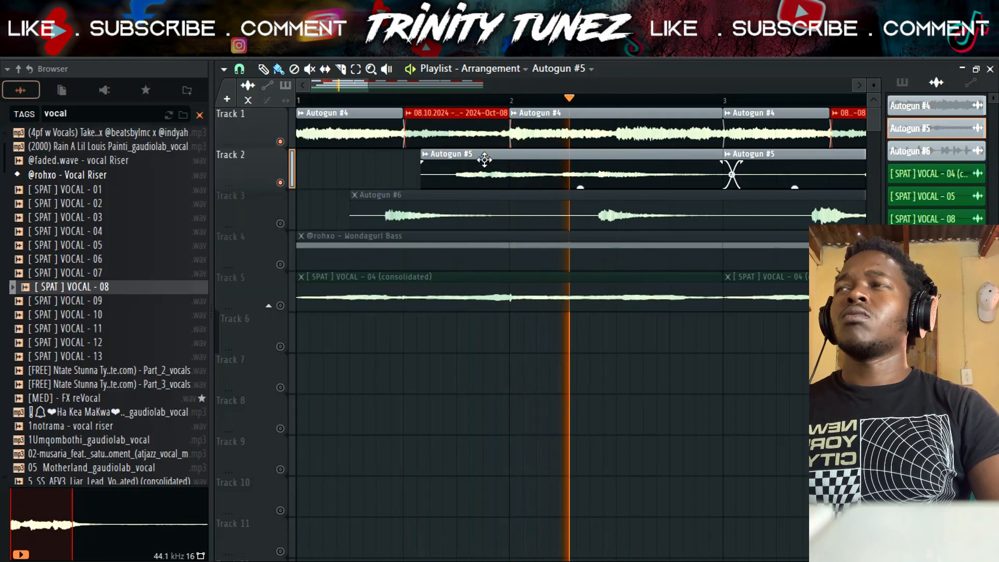
pyautogui.hotkey('ctrl', 'z')
pyautogui.press('space')
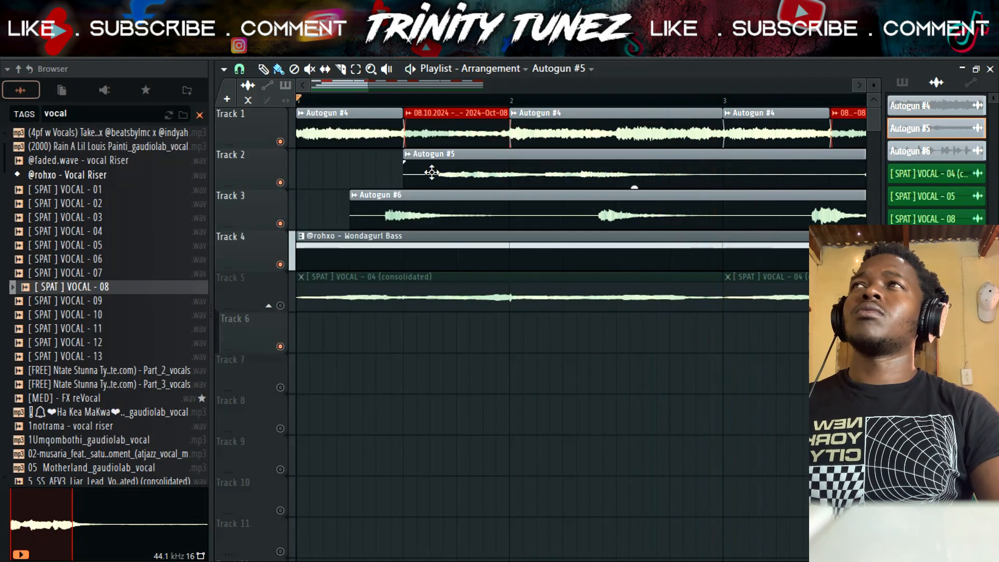
# - Solo track 2 and load Cymatics Illusion into slot 6 of the Autogun #5 mixer track
pyautogui.keyDown('ctrl'); pyautogui.click(285, 181); pyautogui.keyUp('ctrl')
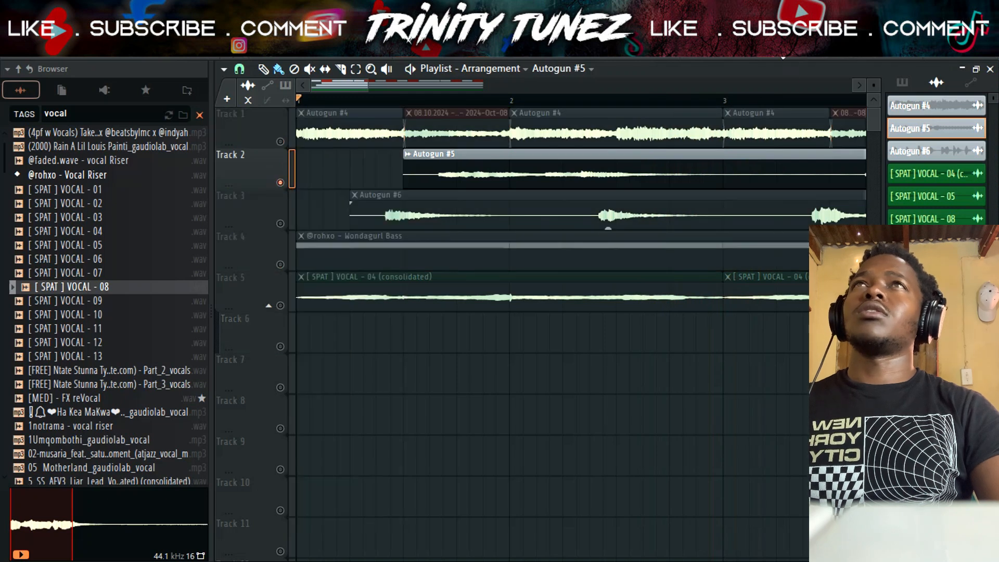
pyautogui.press('F9')
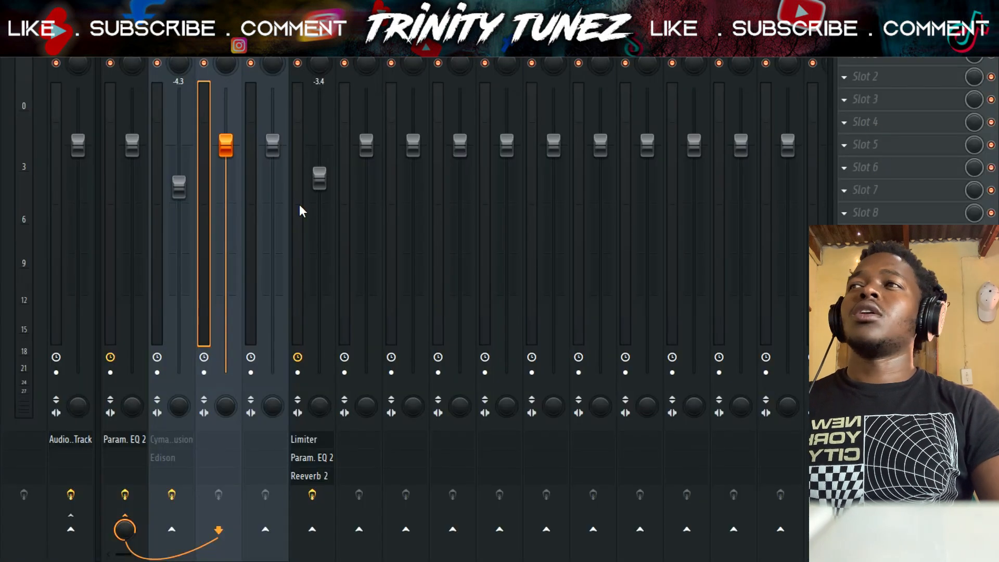
pyautogui.click(937, 166)
pyautogui.moveTo(864, 185)
pyautogui.moveTo(715, 64)
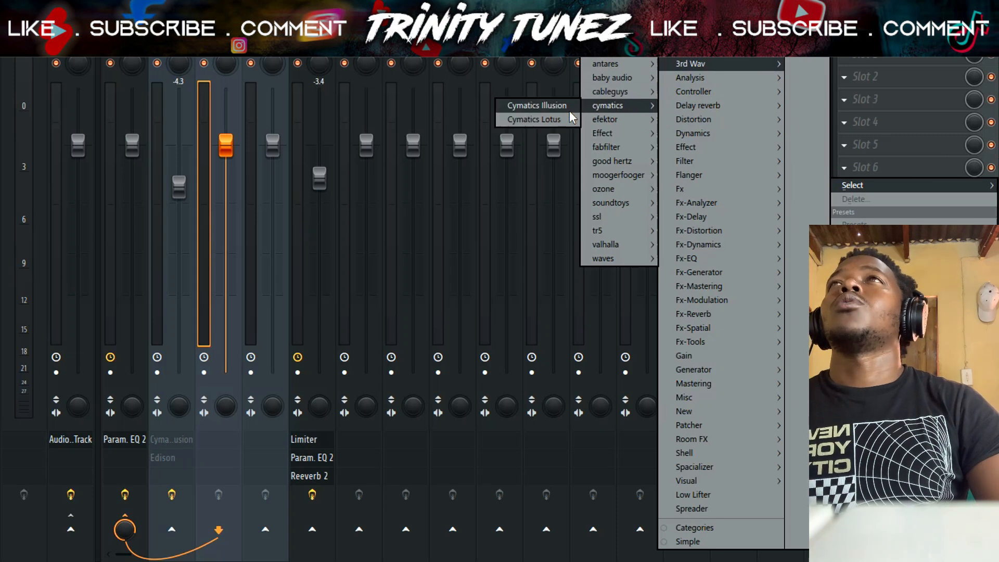
pyautogui.click(569, 110)
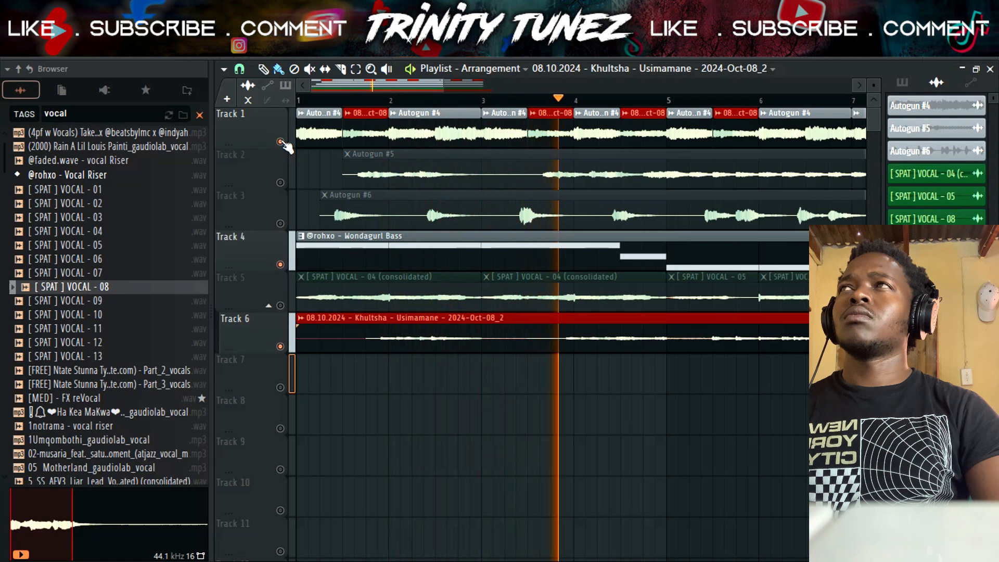
# - Unmute Autogun #6 on track 3, playing it with track 1 muted and restored
pyautogui.click(281, 142)
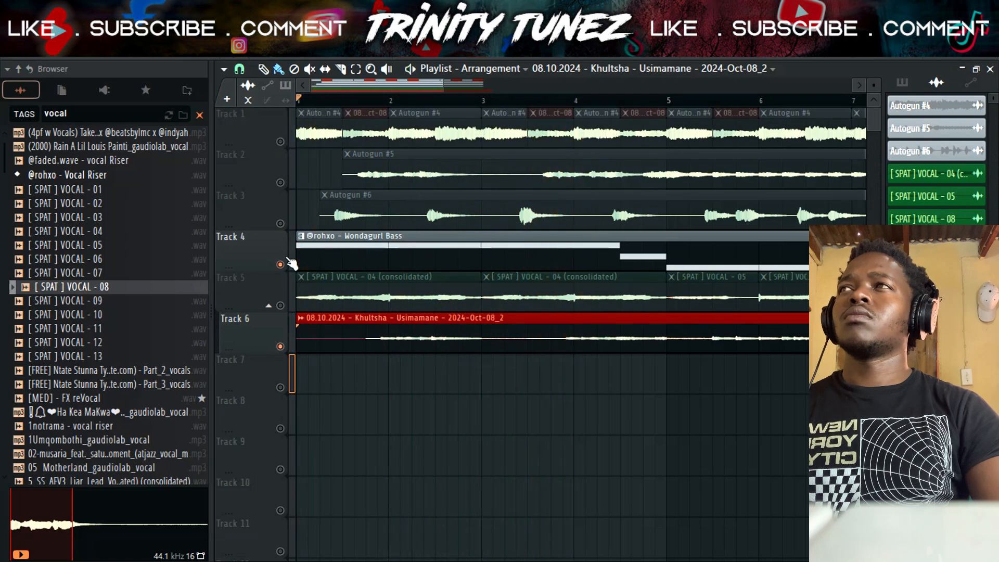
pyautogui.click(280, 223)
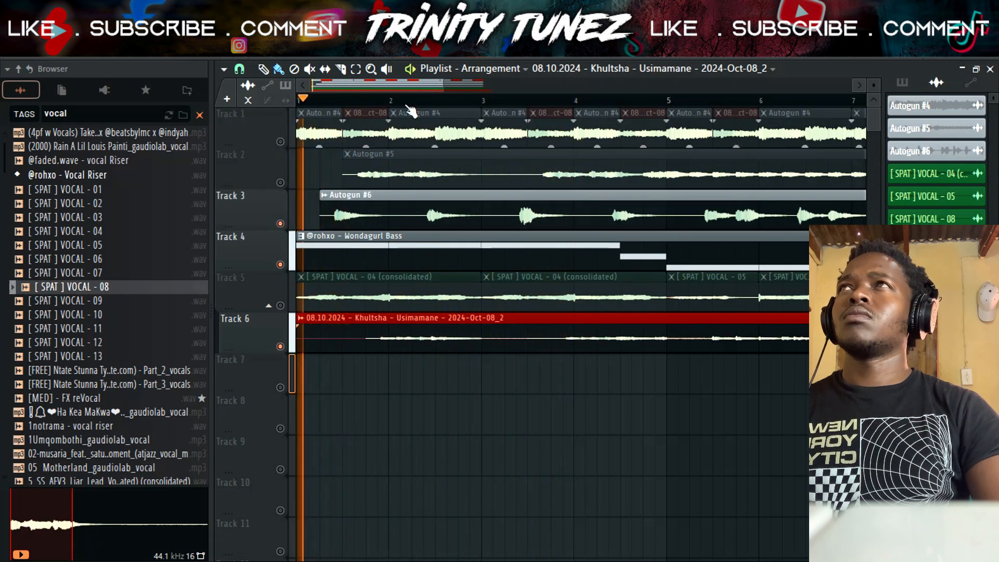
pyautogui.moveTo(444, 86); pyautogui.dragTo(343, 99)
pyautogui.click(281, 142)
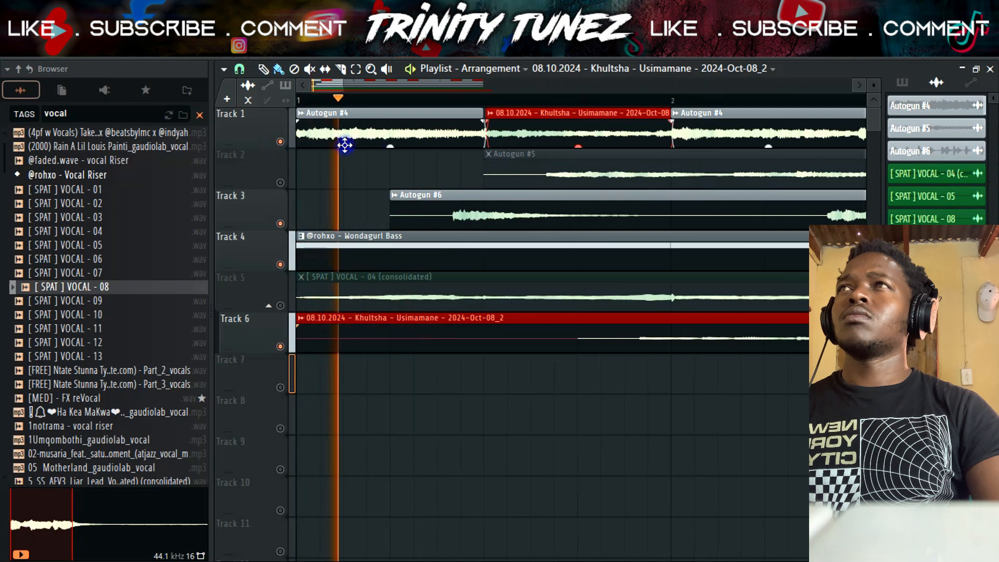
# - Shorten the first Autogun #4 clip to one beat and shift Autogun #6 earlier so its first hit lands on beat 2
pyautogui.moveTo(483, 125); pyautogui.dragTo(391, 126)
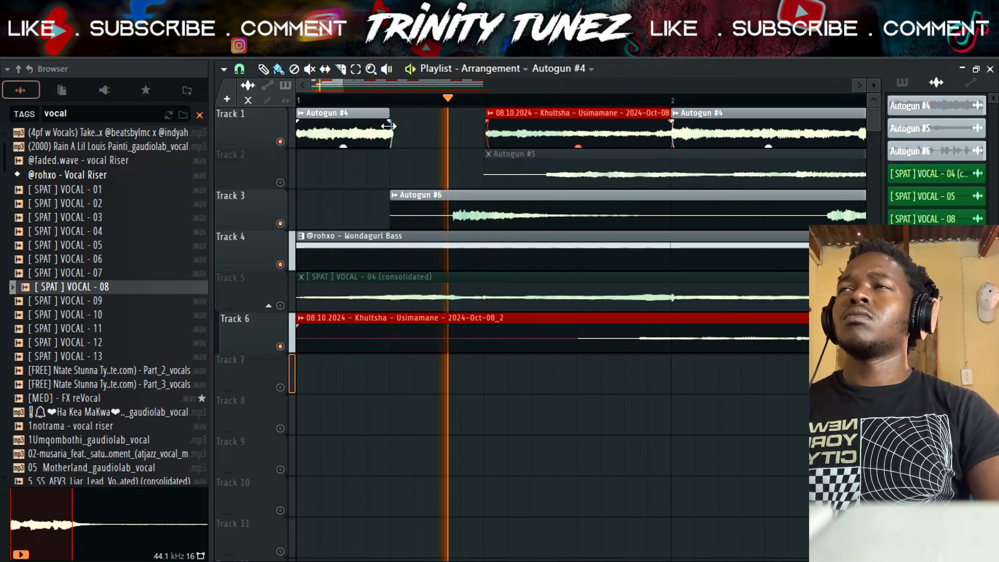
pyautogui.moveTo(458, 204); pyautogui.dragTo(408, 212)
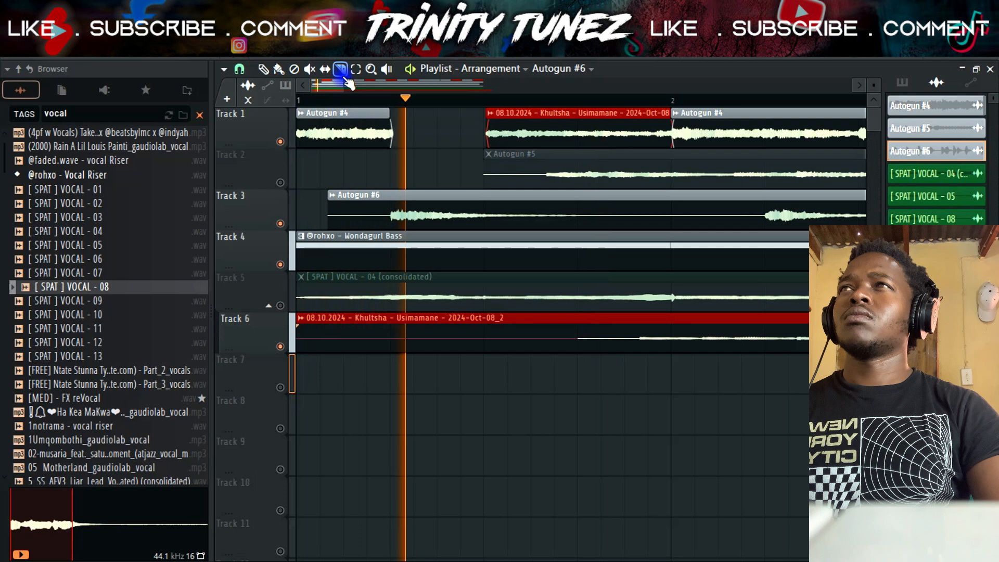
# - Mute track 6 and delete the Autogun #6 slice between about beat 3 of bar 5 and bar 6 on track 3
pyautogui.click(280, 349)
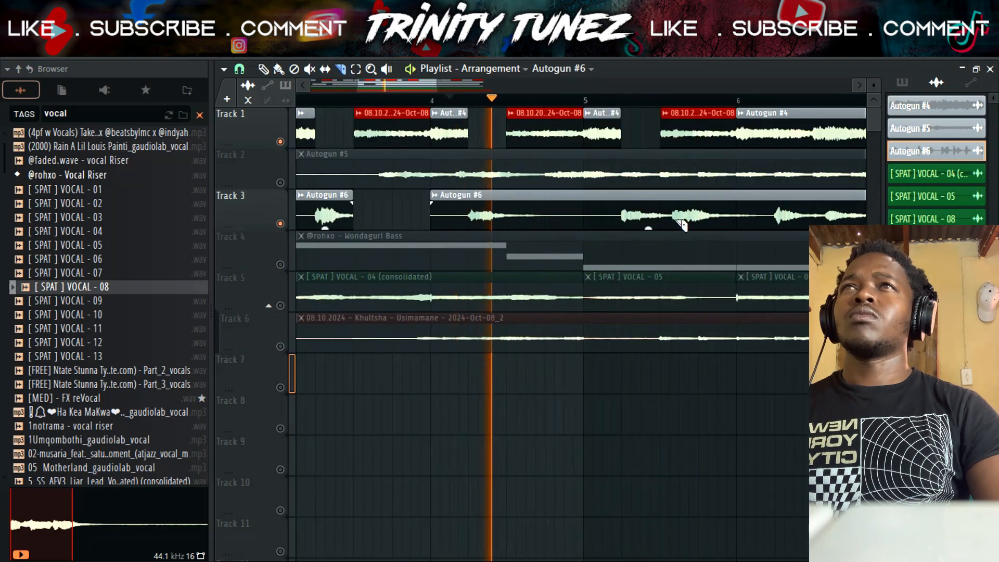
pyautogui.rightClick(729, 224)
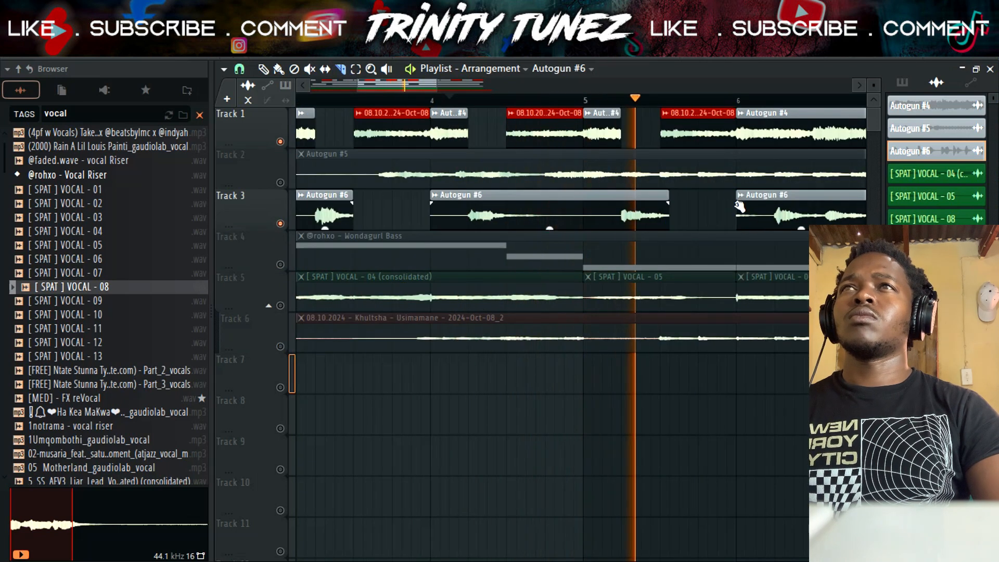
# - Undo the last Autogun #6 deletion and recut the clip on track 3, keeping a short slice that ends at bar 6
pyautogui.hotkey('ctrl', 'z')
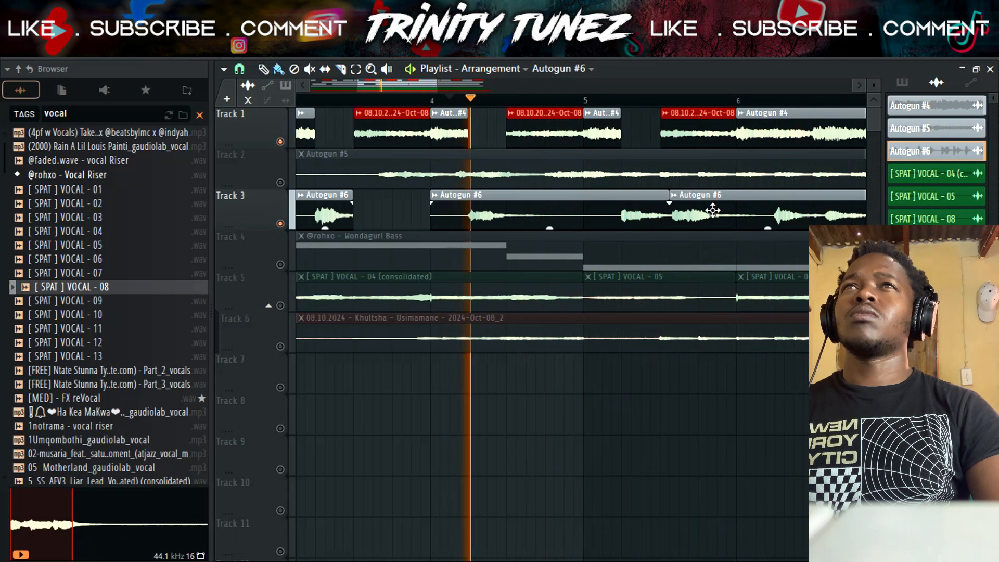
pyautogui.click(342, 69)
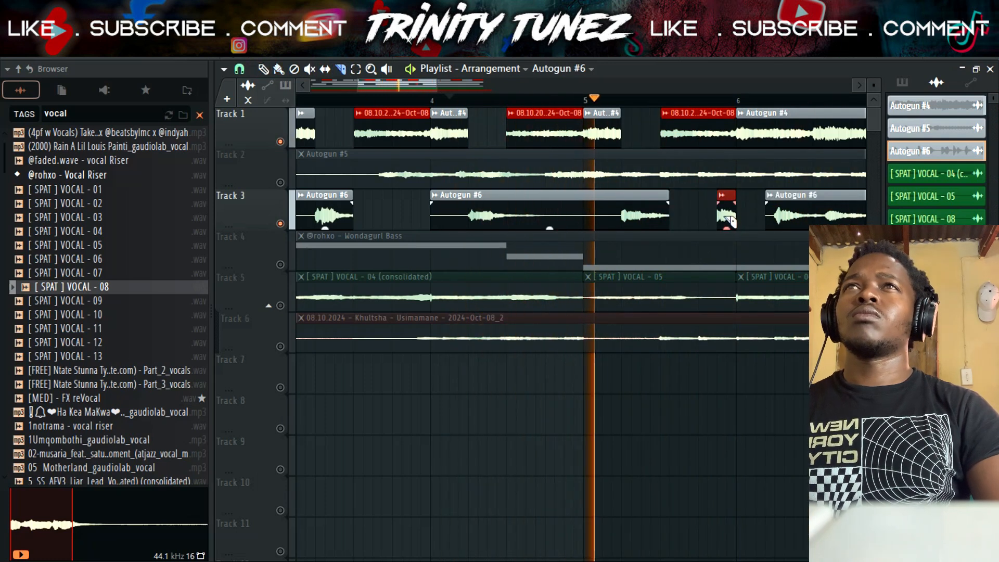
pyautogui.keyDown('ctrl'); pyautogui.click(738, 215); pyautogui.keyUp('ctrl')
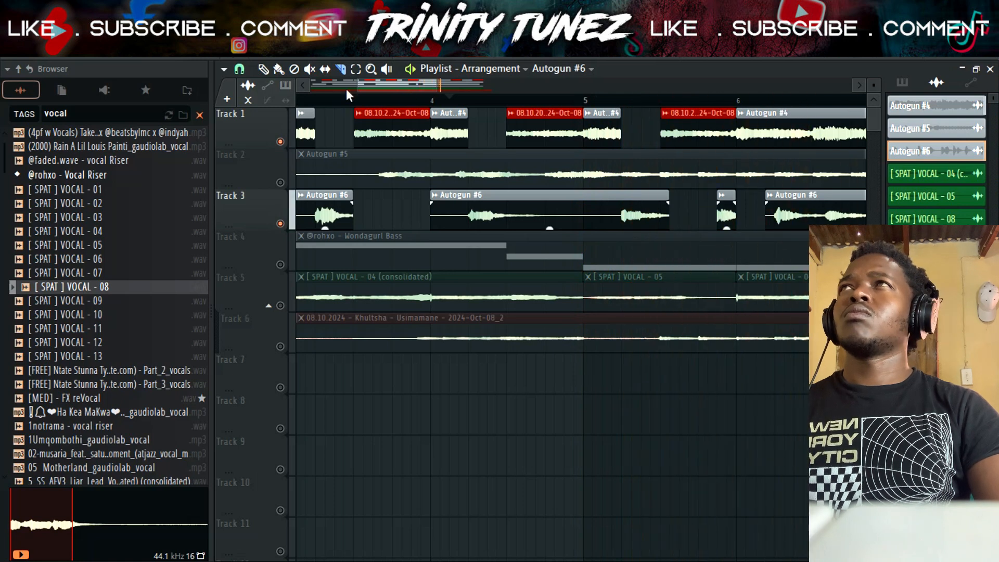
pyautogui.moveTo(358, 90); pyautogui.dragTo(412, 99)
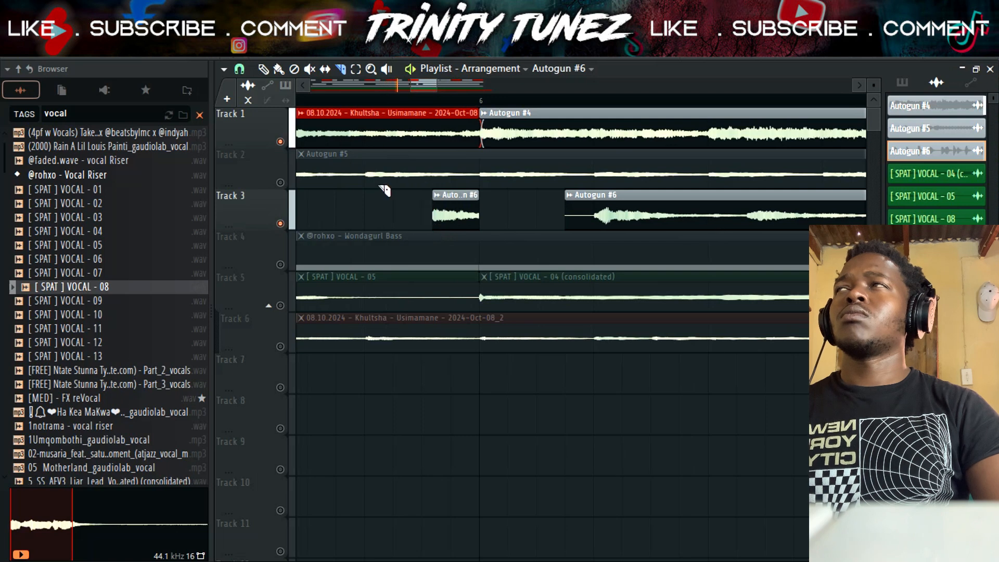
pyautogui.rightClick(438, 198)
pyautogui.click(419, 199)
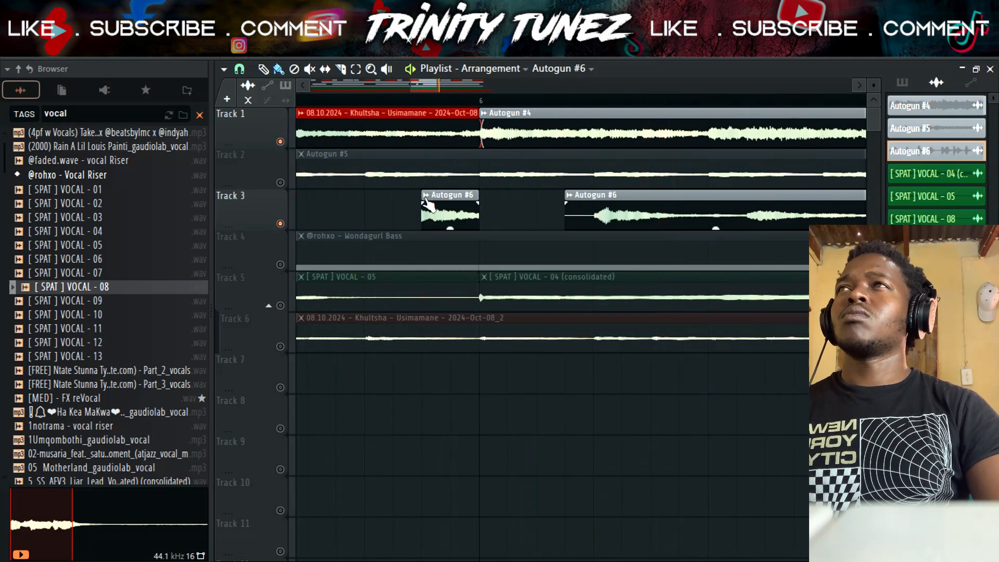
# - Make the short Autogun #6 slice before bar 6 unique and reversed, and trim the track 1 recording to end where it starts
pyautogui.rightClick(427, 203)
pyautogui.click(562, 221)
pyautogui.doubleClick(442, 213)
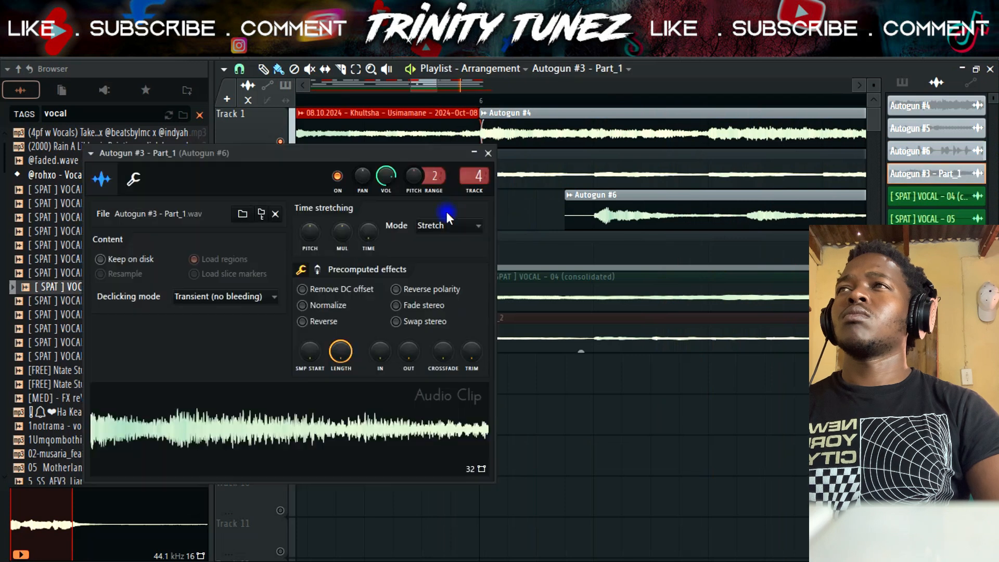
pyautogui.click(302, 321)
pyautogui.click(488, 153)
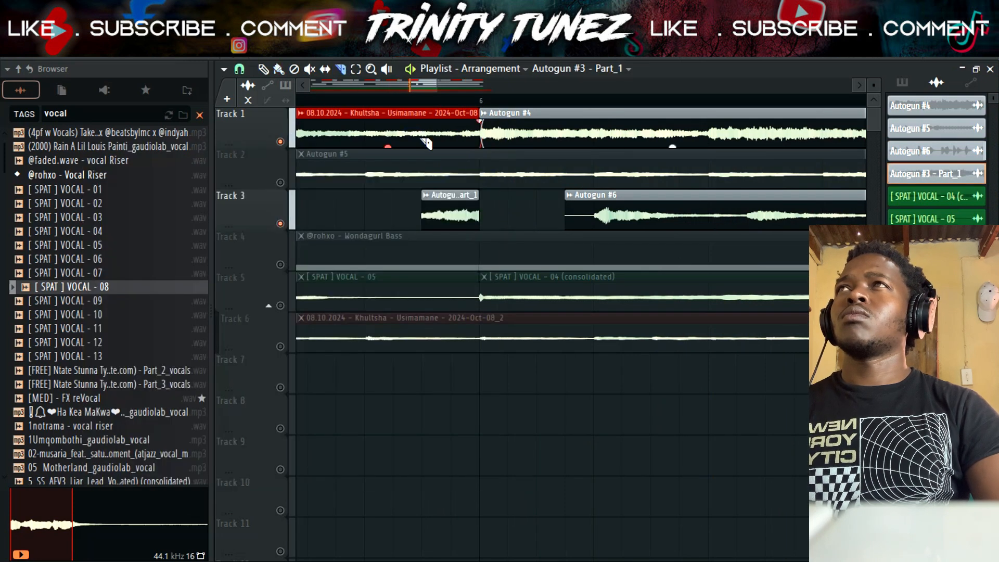
pyautogui.moveTo(423, 141); pyautogui.dragTo(423, 115)
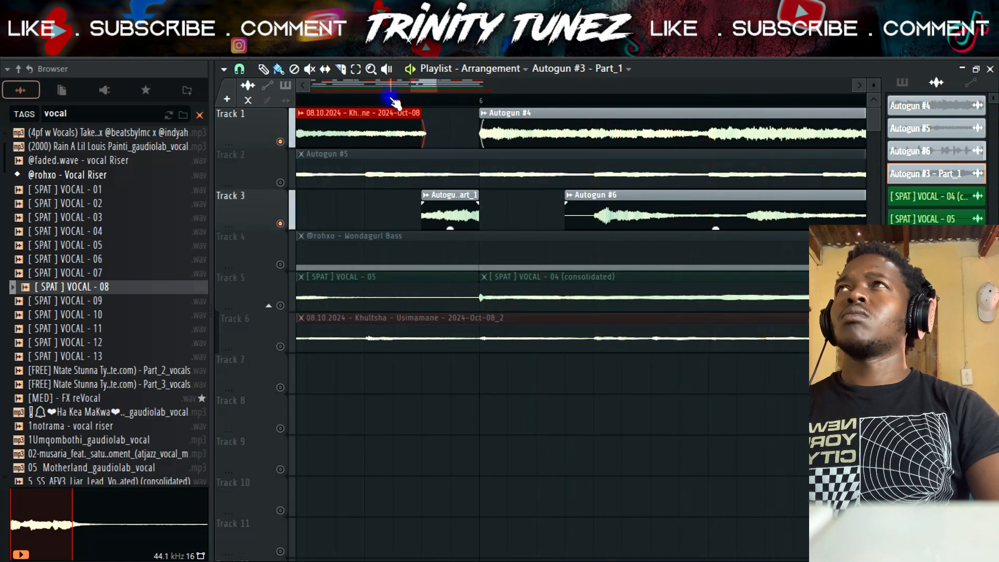
pyautogui.moveTo(414, 85)
pyautogui.mouseDown()
pyautogui.moveTo(365, 85)
pyautogui.moveTo(405, 85)
pyautogui.mouseUp()
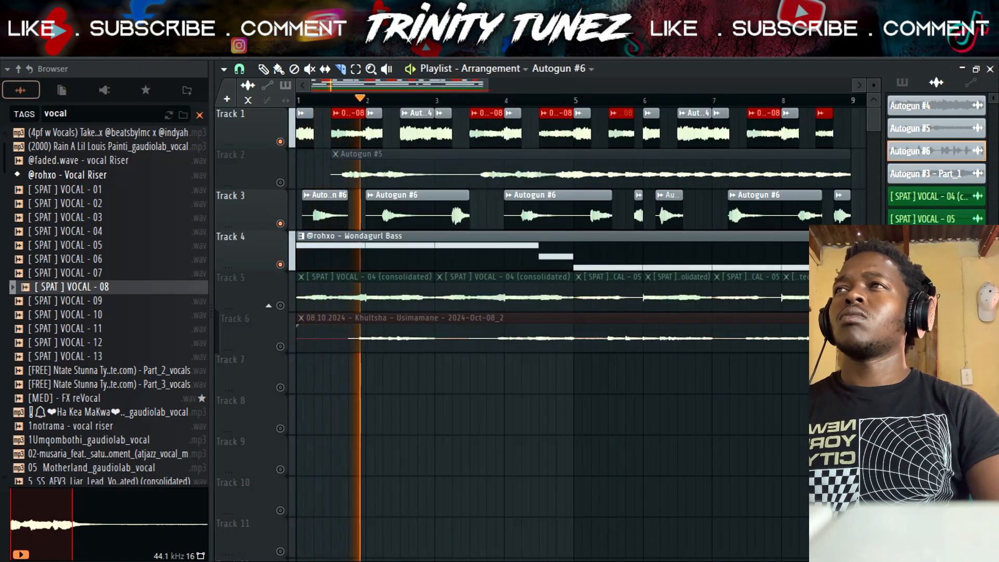
# - Chop the track 6 recording from about beat 3 of bar 2 onward and play it alongside the bass on track 4
pyautogui.click(281, 306)
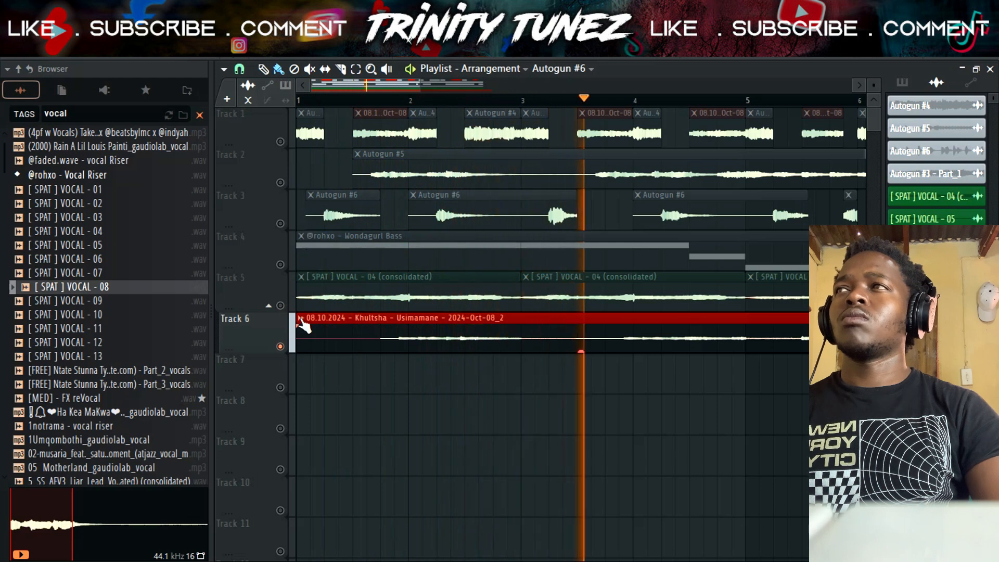
pyautogui.moveTo(297, 318); pyautogui.dragTo(399, 318)
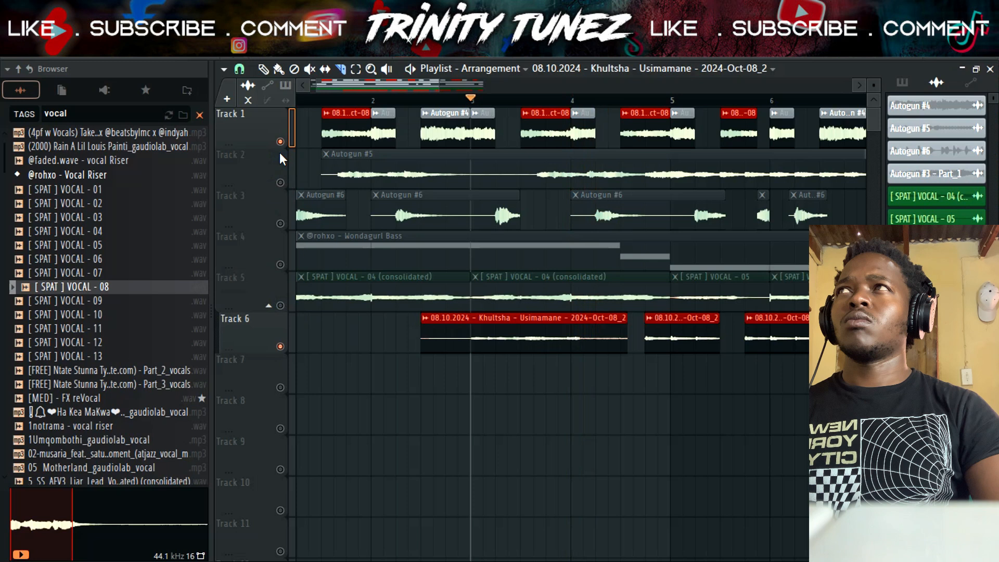
pyautogui.click(280, 141)
pyautogui.click(281, 264)
pyautogui.press('space')
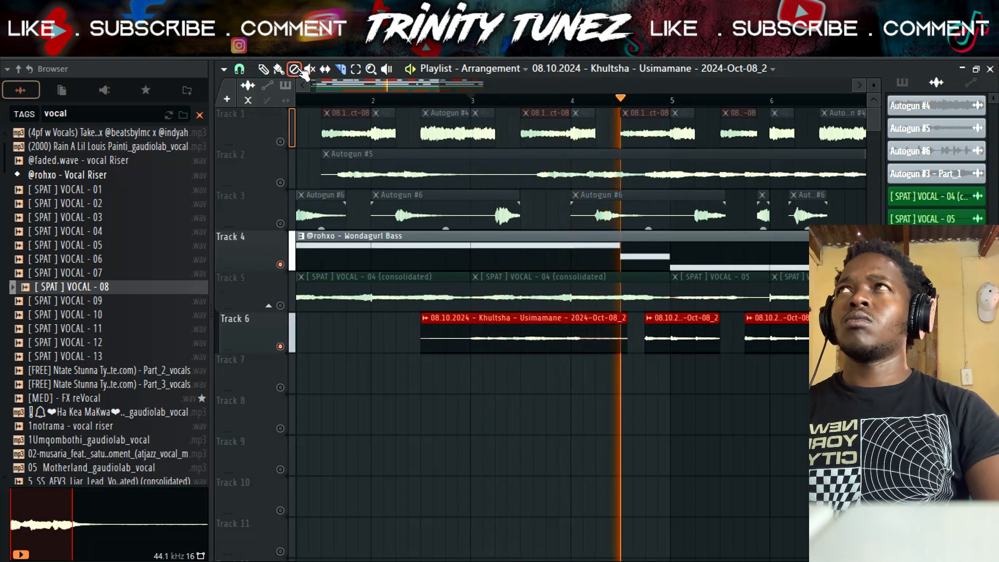
# - Delete the first recording clip on track 6 and play the arrangement with all tracks unmuted
pyautogui.rightClick(467, 335)
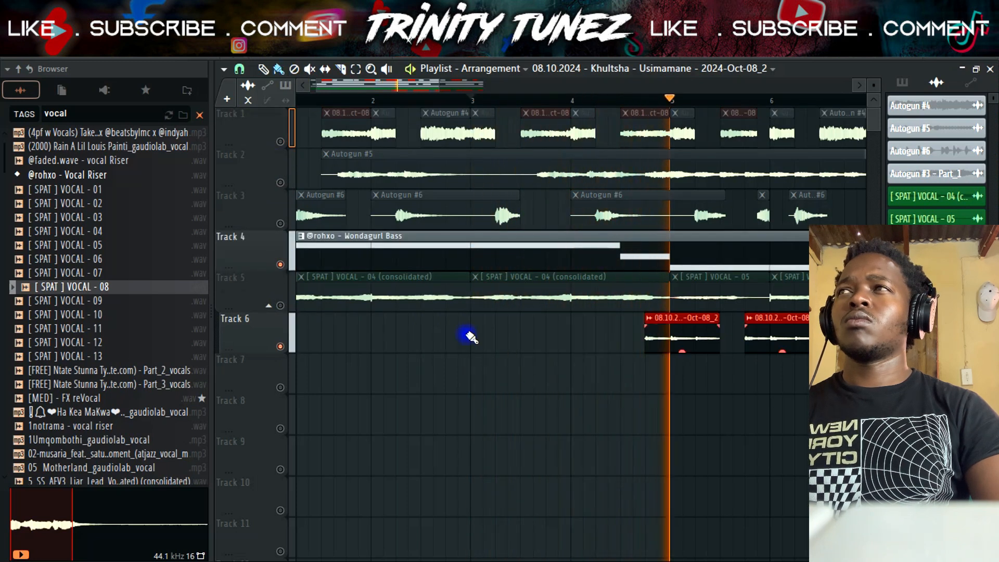
pyautogui.rightClick(280, 264)
pyautogui.rightClick(281, 264)
pyautogui.press('space')
pyautogui.press('space')
# - Adjust the time-stretching pitch of the track 6 recording and mute the vocals on track 5
pyautogui.doubleClick(663, 333)
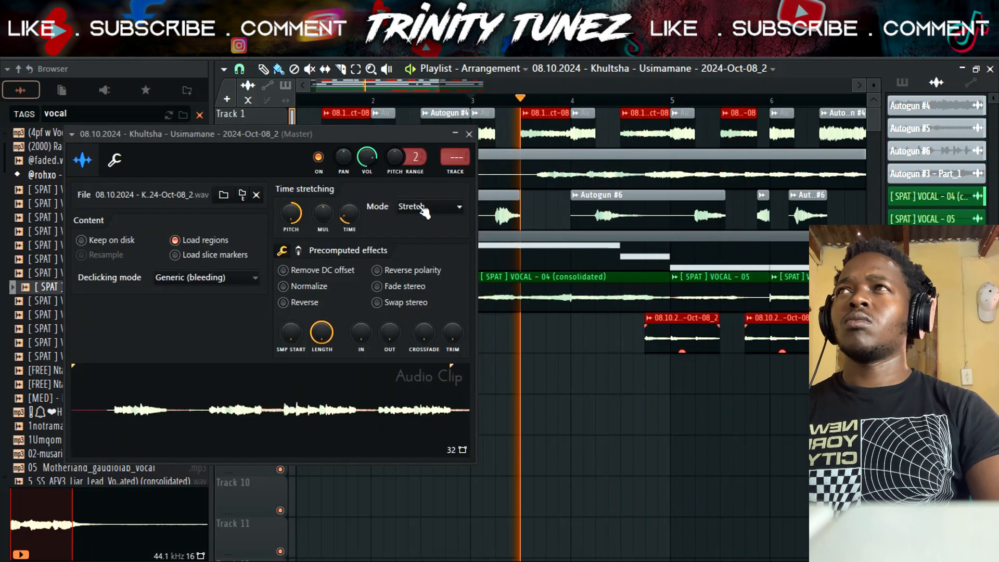
pyautogui.rightClick(290, 208)
pyautogui.click(469, 134)
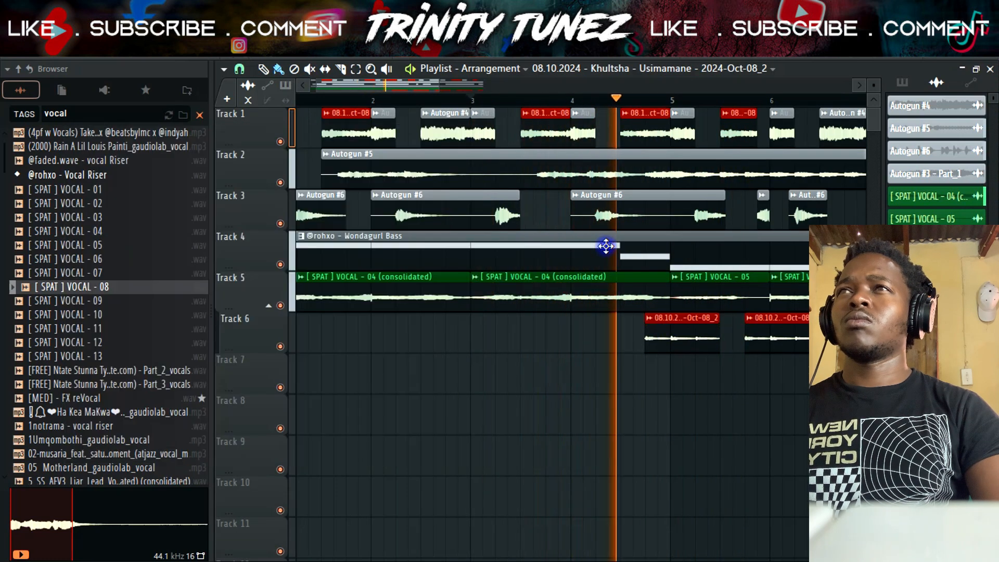
pyautogui.click(280, 306)
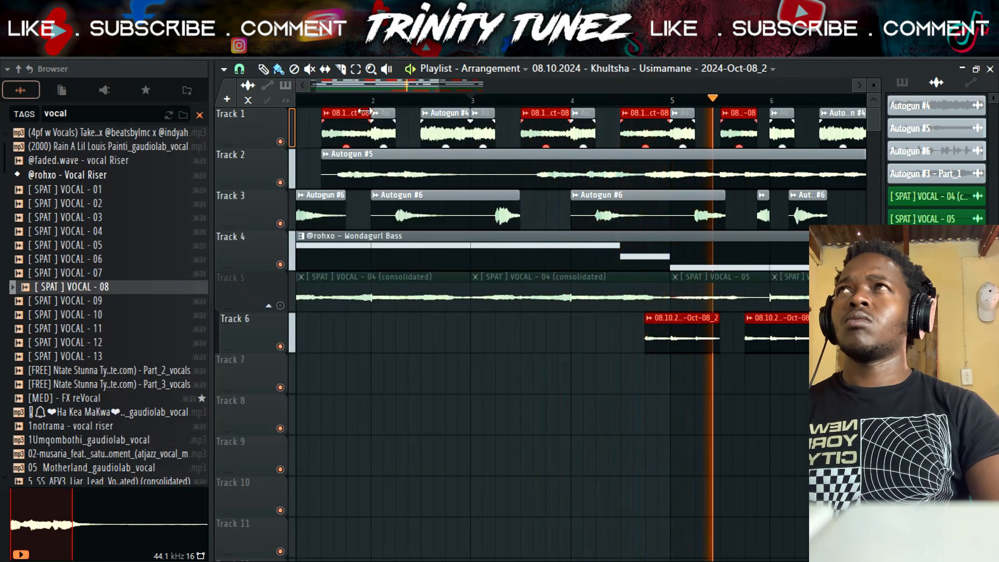
pyautogui.moveTo(440, 83); pyautogui.dragTo(465, 82)
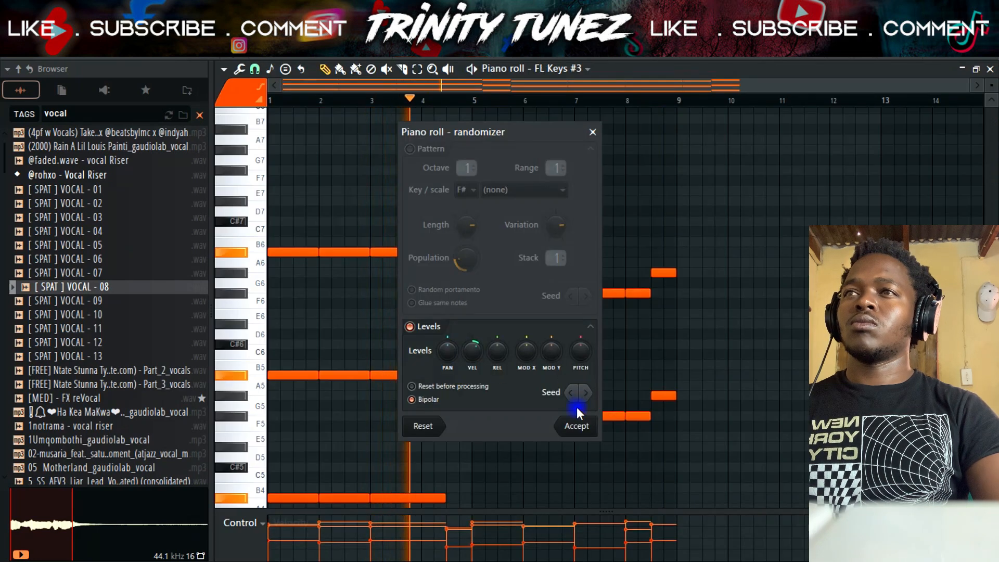
# - Randomize the FL Keys #3 note velocities with bipolar levels and play the arrangement
pyautogui.click(641, 342)
pyautogui.scroll(-8, 624, 338)
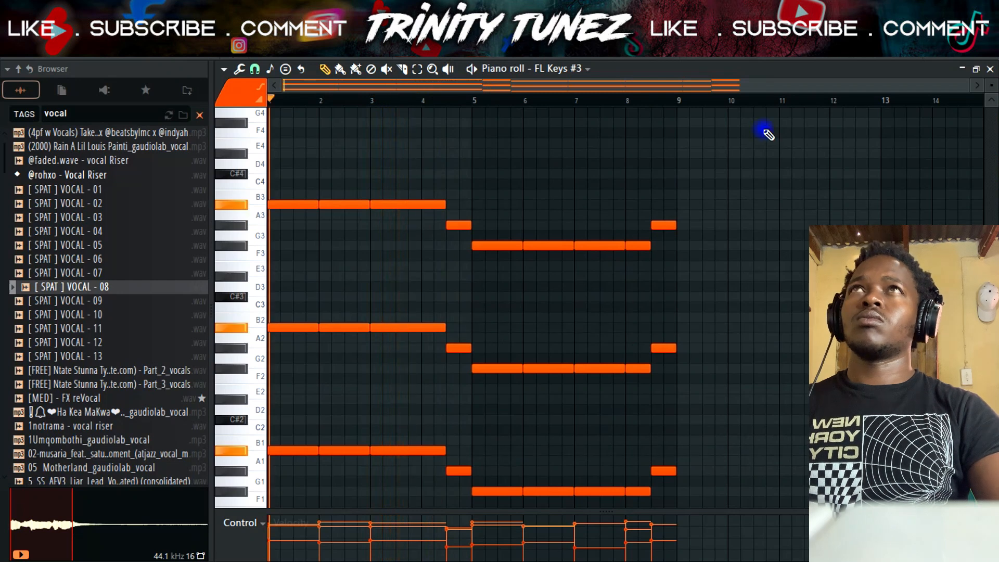
pyautogui.click(702, 53)
pyautogui.press('space')
pyautogui.click(280, 222)
pyautogui.press('space')
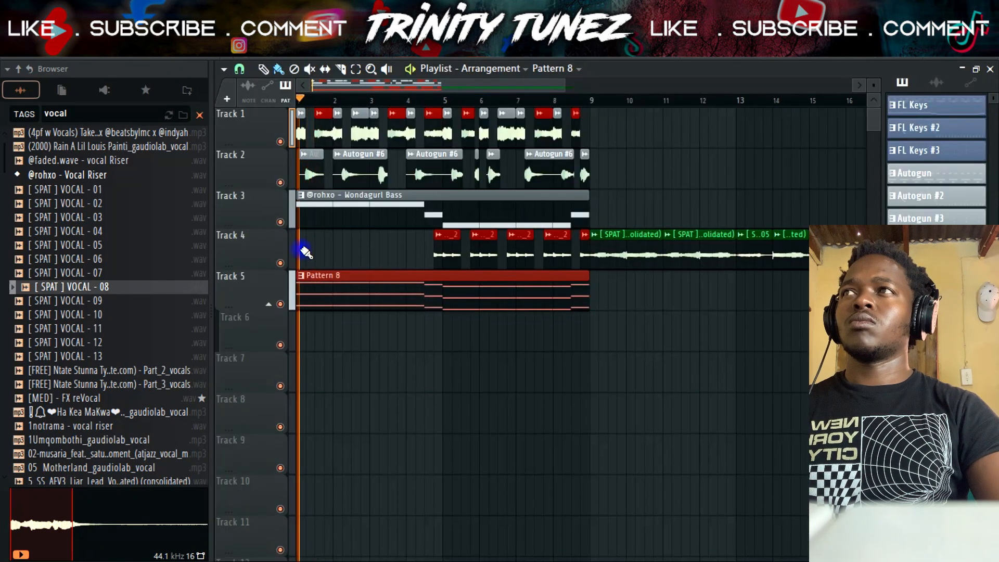
# - Browse to the hi-hats of PeeJay - Volume I in the 2024 Pack and load PJ - Armenian (HH) as a channel
pyautogui.click(750, 55)
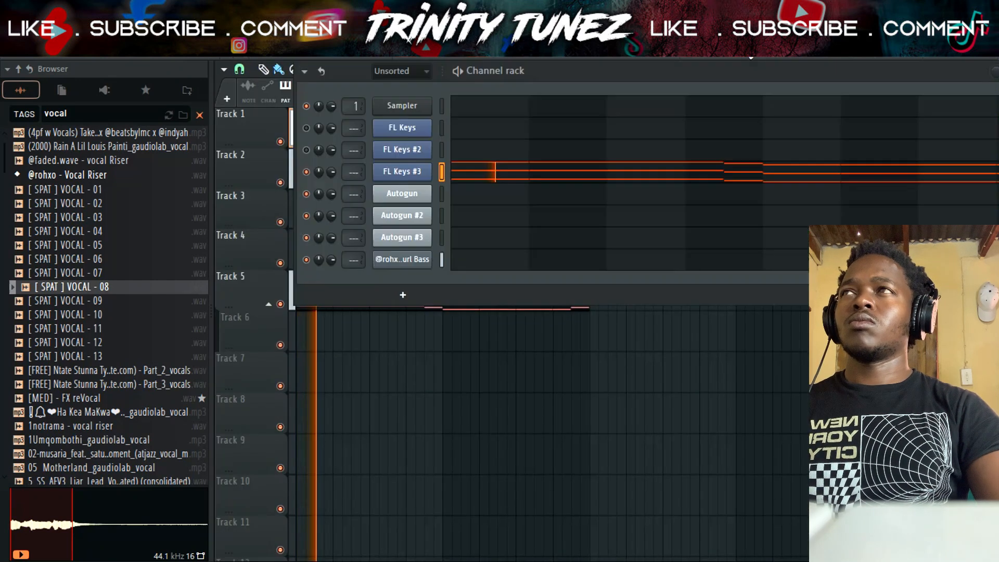
pyautogui.click(530, 183)
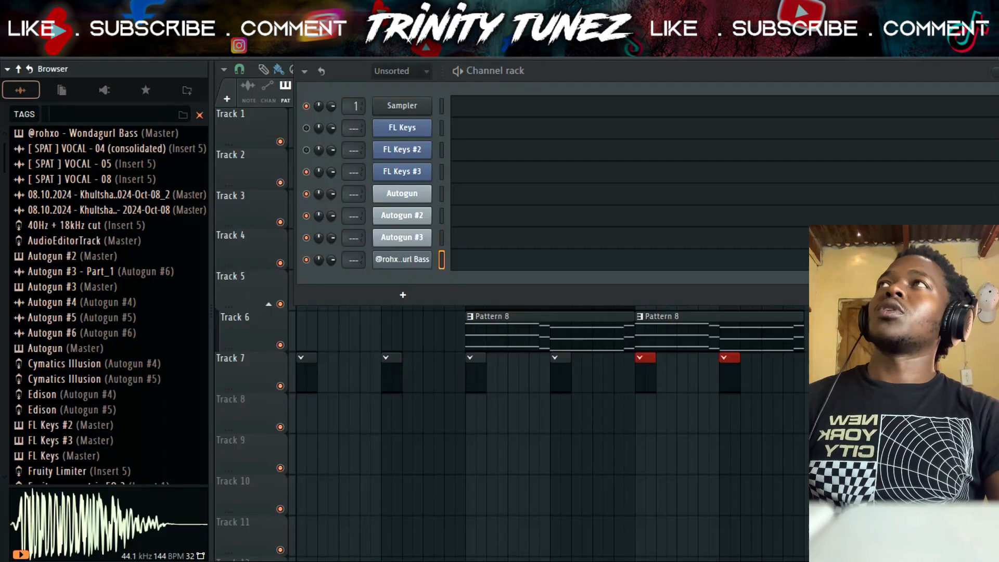
pyautogui.click(183, 115)
pyautogui.scroll(6, 97, 256)
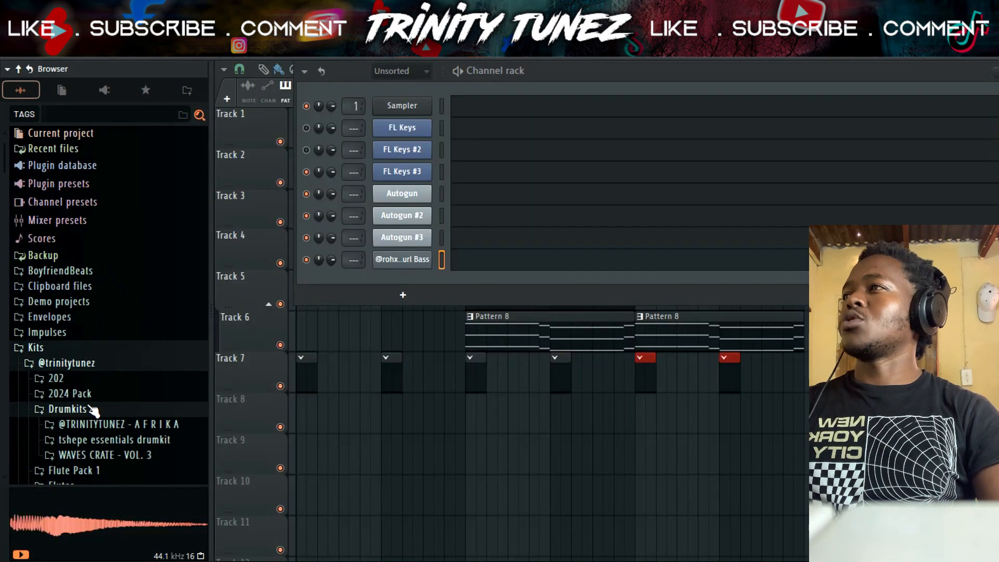
pyautogui.click(96, 396)
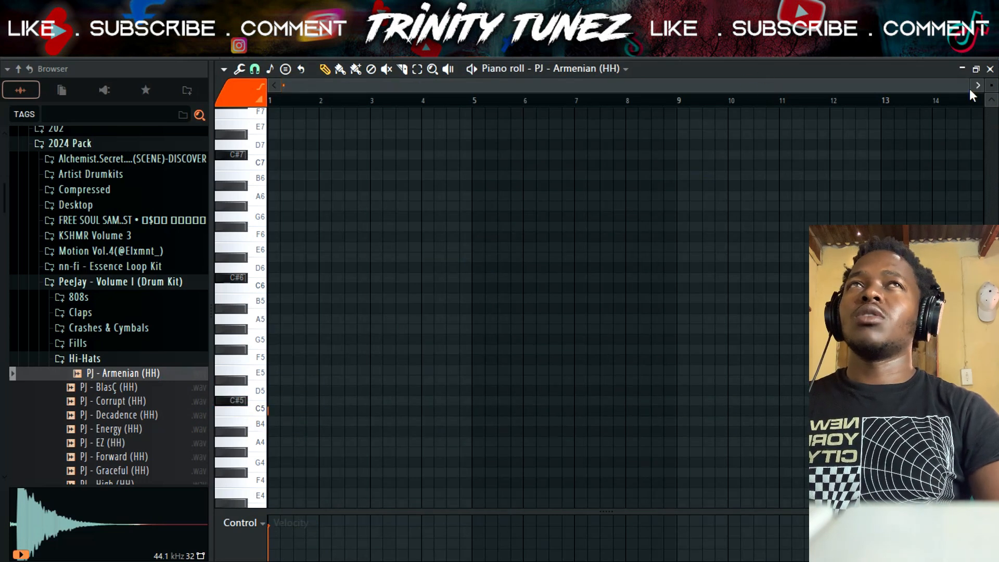
# - Draw a one-bar C5 pattern for the PJ - Armenian hi-hat, duplicate it into bar 2, and return to the arrangement
pyautogui.moveTo(968, 86); pyautogui.dragTo(629, 188)
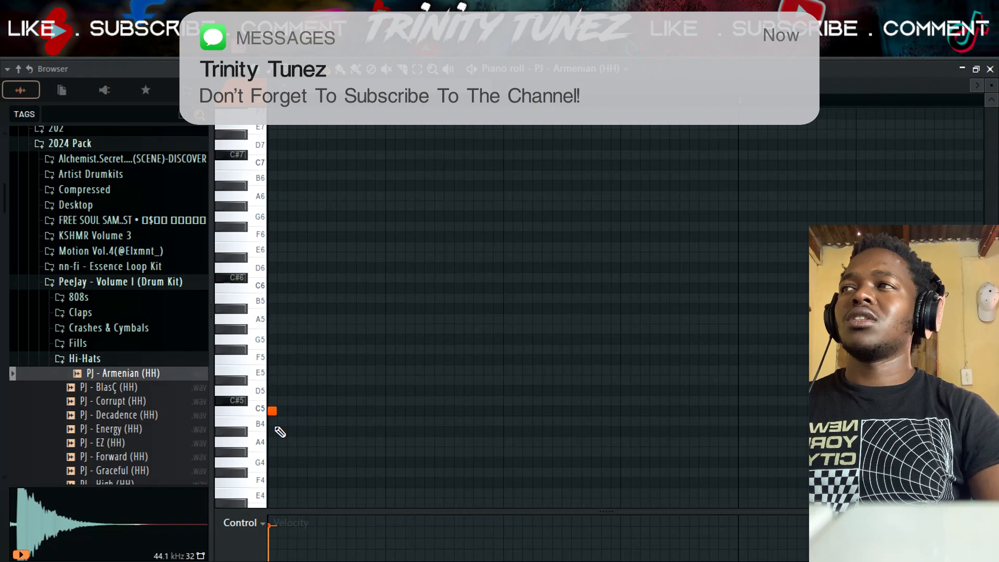
pyautogui.moveTo(301, 411); pyautogui.dragTo(296, 411)
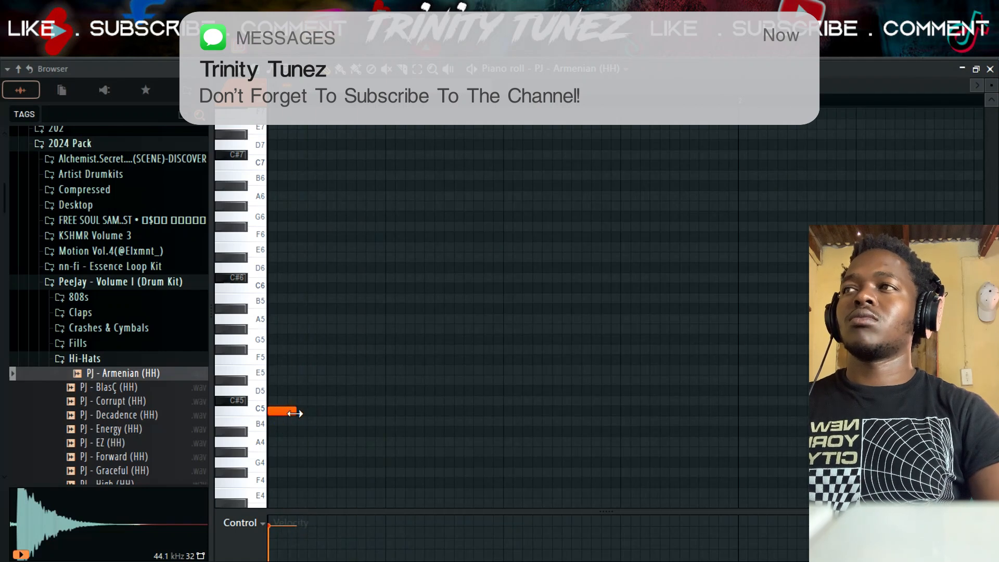
pyautogui.click(338, 414)
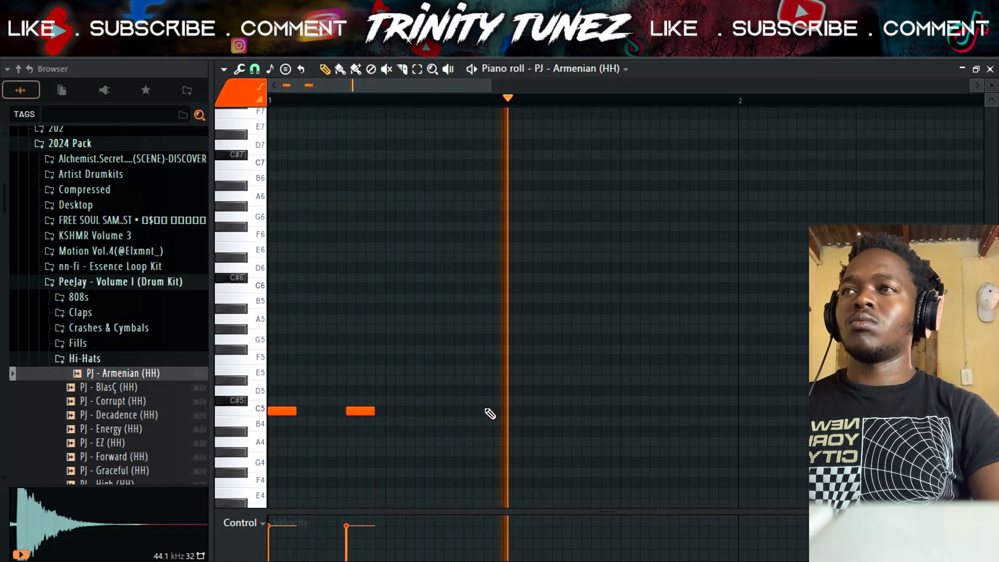
pyautogui.click(475, 411)
pyautogui.moveTo(438, 423); pyautogui.dragTo(416, 401)
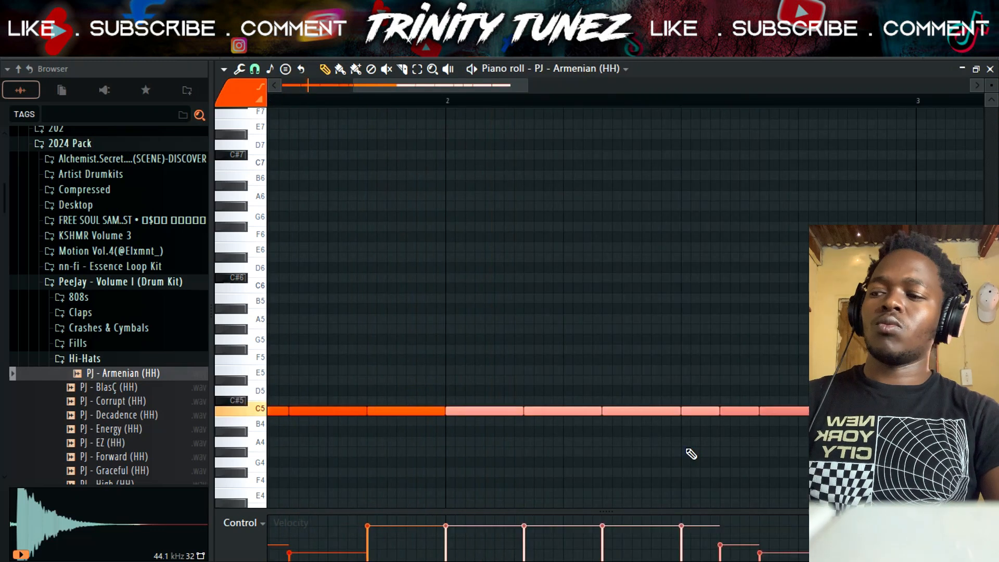
pyautogui.keyDown('ctrl'); pyautogui.click(687, 450); pyautogui.keyUp('ctrl')
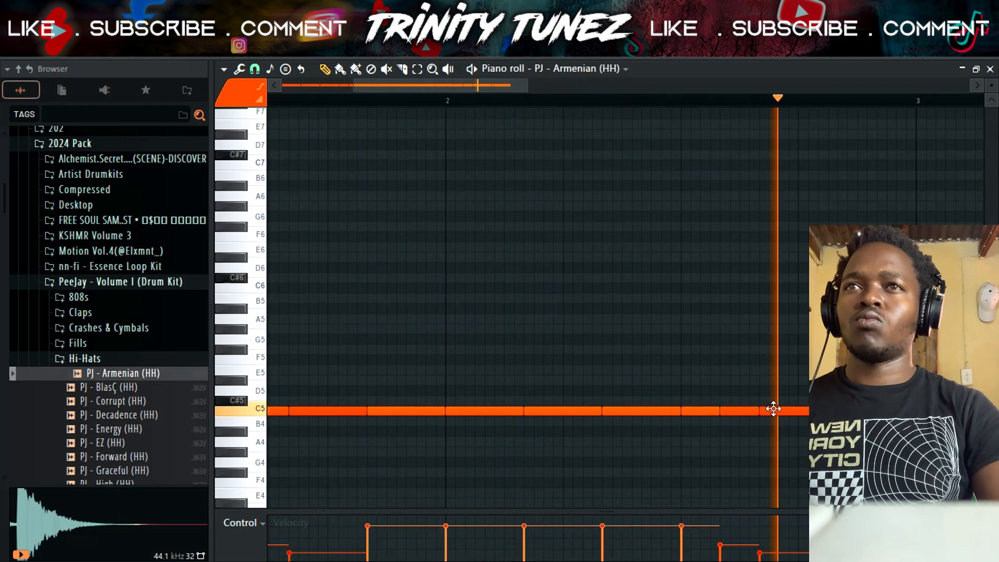
pyautogui.press('F5')
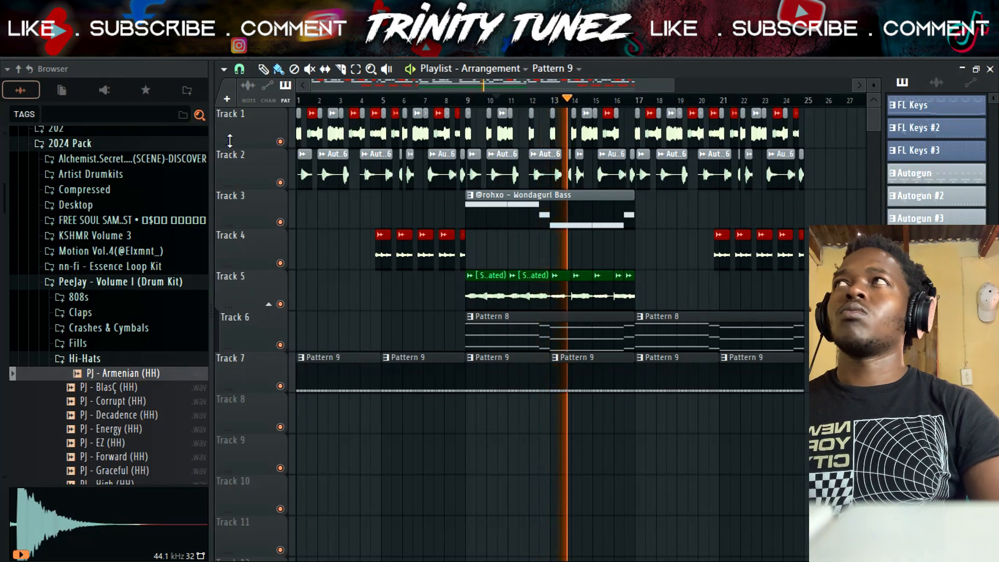
# - Select the C5 notes of trinity tunez - snare 37 in bars 1 and 2 of its piano roll
pyautogui.press('F7')
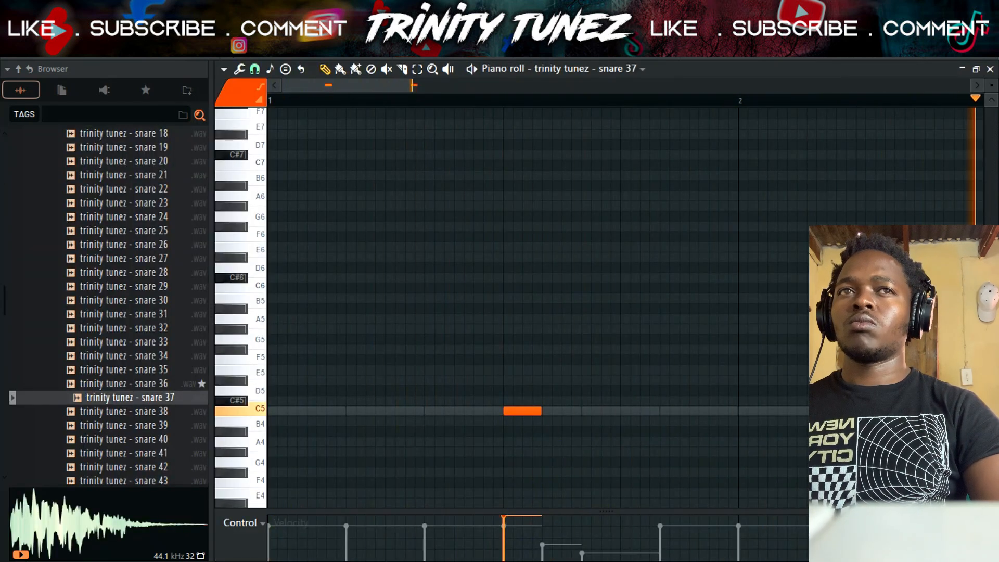
pyautogui.moveTo(420, 86); pyautogui.dragTo(565, 86)
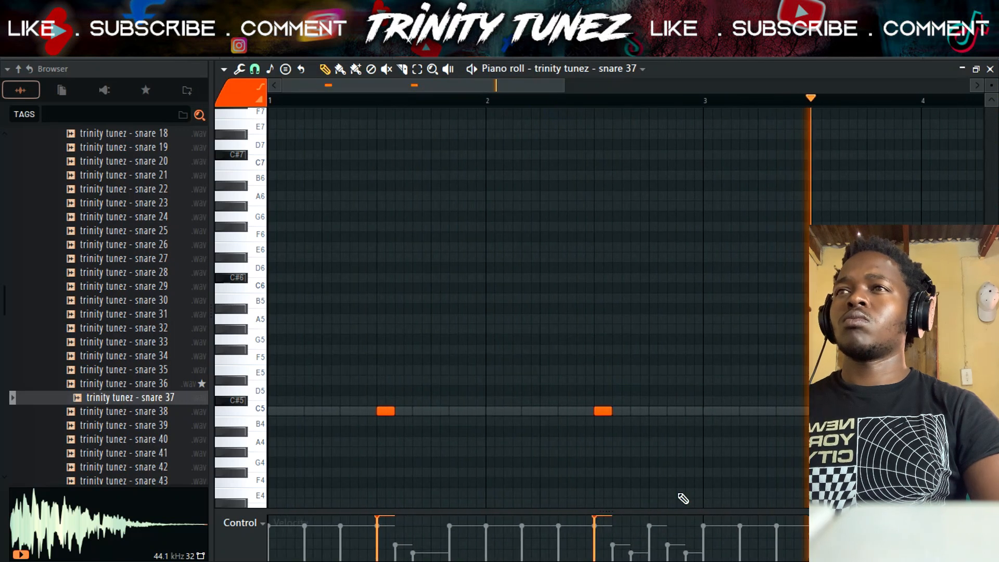
pyautogui.moveTo(625, 457); pyautogui.dragTo(364, 389)
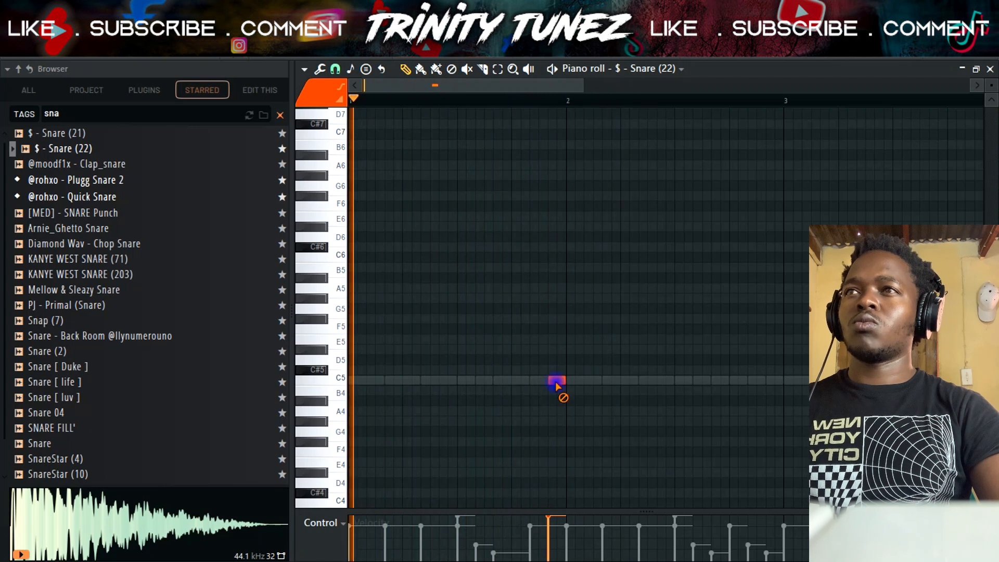
# - Cut the $ - Snare (21) notes into the $ - Snare (22) channel and replace that channel's sample with trinity tunez - snare 37
pyautogui.press('F6')
pyautogui.rightClick(492, 303)
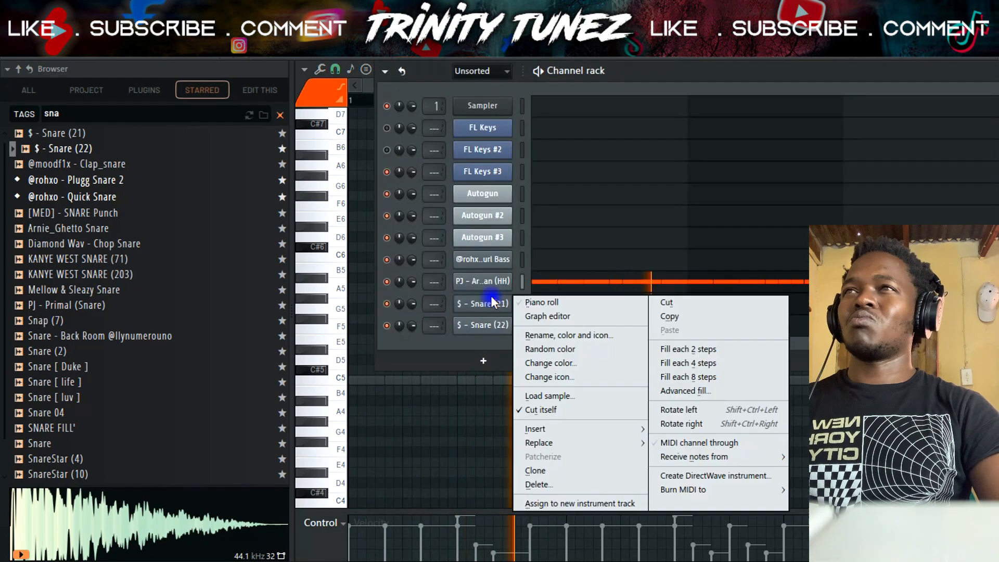
pyautogui.click(670, 306)
pyautogui.rightClick(508, 328)
pyautogui.click(663, 353)
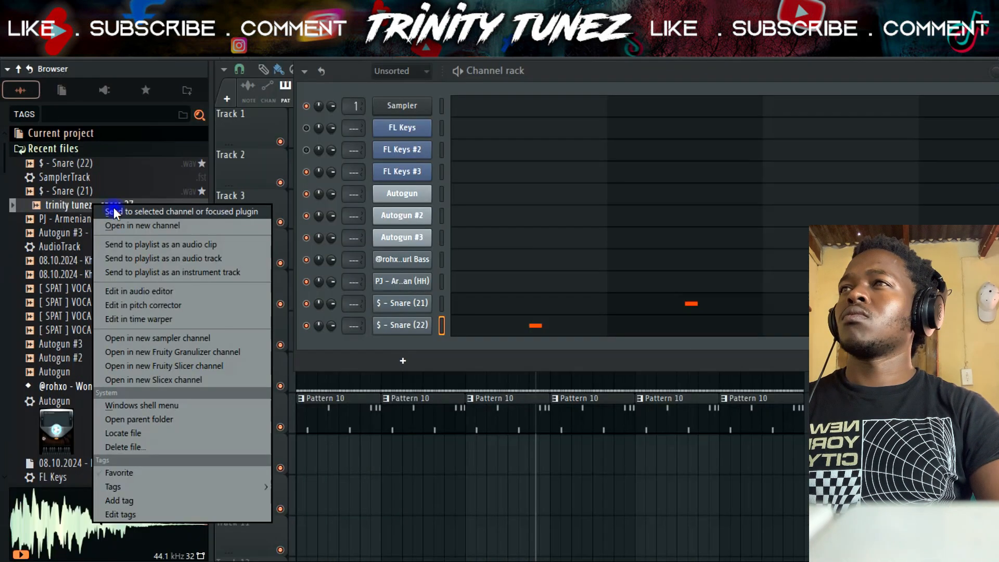
pyautogui.click(114, 212)
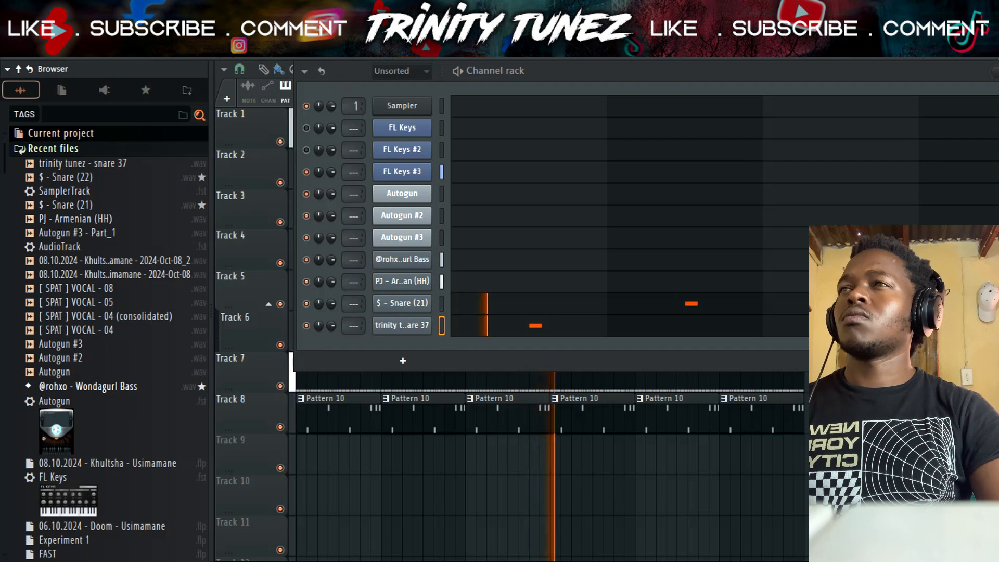
# - Transpose the bar 1 note of trinity tunez - snare 37 up to C5 in its piano roll
pyautogui.click(466, 330)
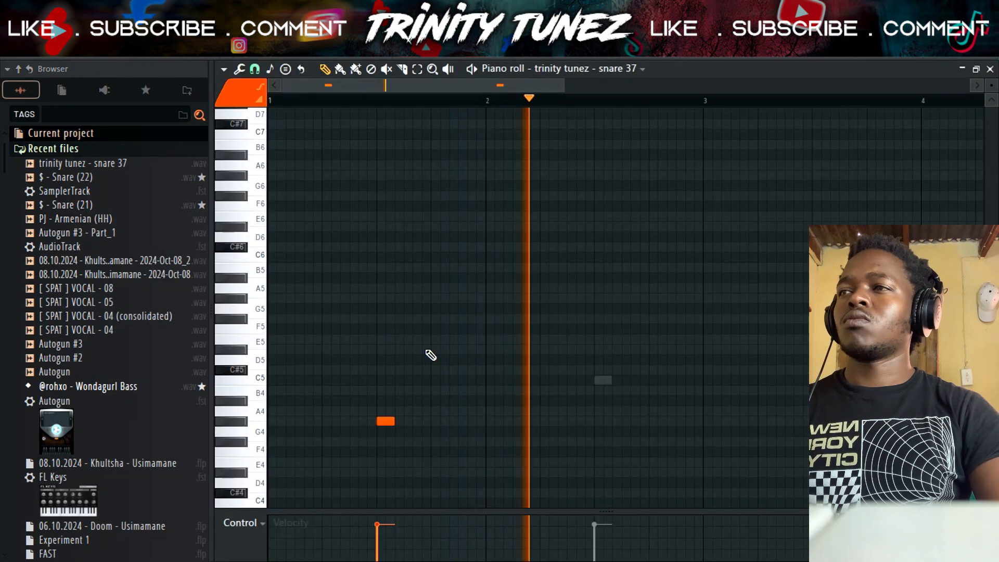
pyautogui.hotkey('shift', 'Up')
pyautogui.hotkey('shift', 'Up')
pyautogui.hotkey('shift', 'Up')
pyautogui.hotkey('shift', 'Up')
pyautogui.hotkey('shift', 'Down')
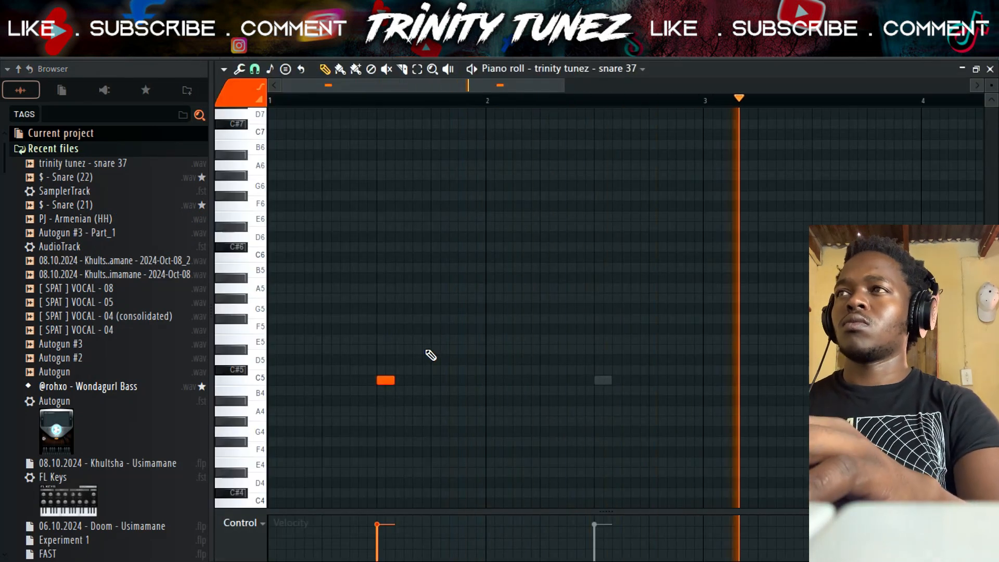
# - Place PJ - Godspeed (Kick) hits at the start of bar 1 and on step 21, and collapse the Kicks folder
pyautogui.press('F6')
pyautogui.click(409, 297)
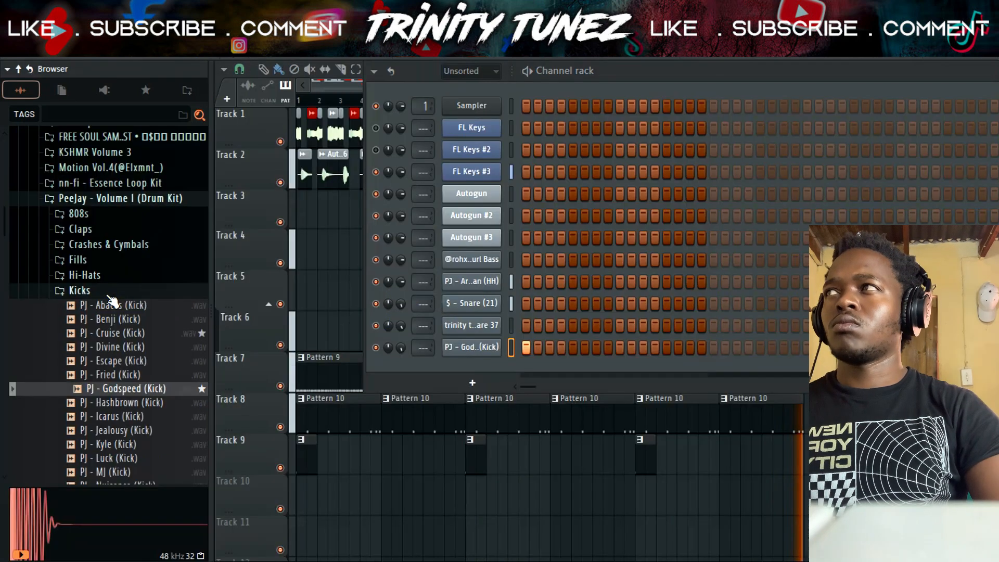
pyautogui.click(80, 290)
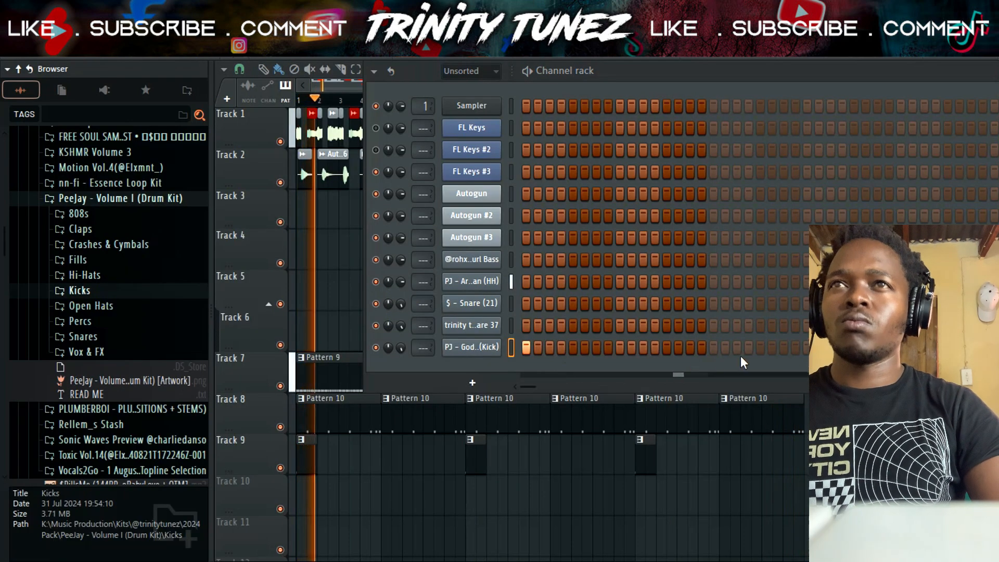
pyautogui.click(760, 347)
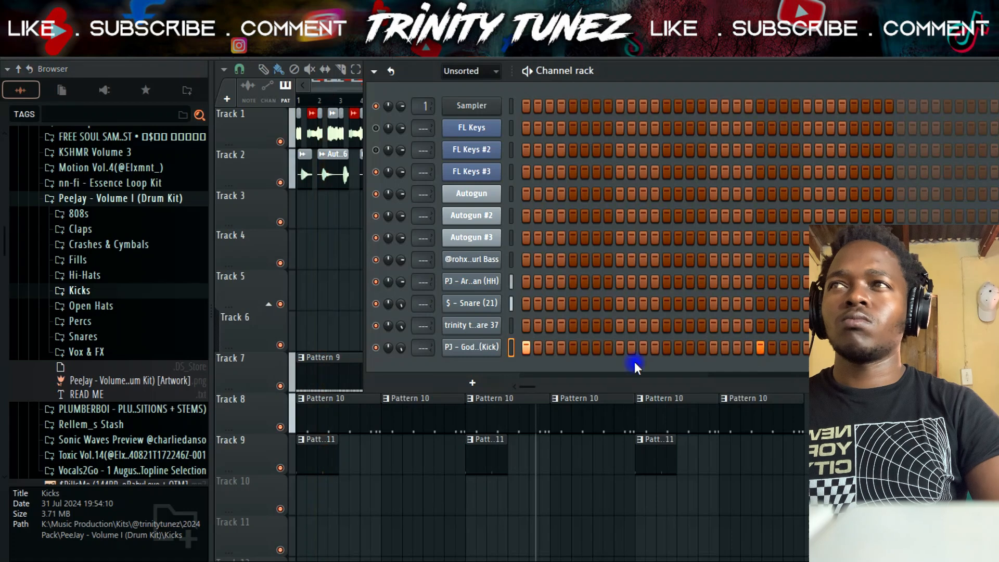
# - Draw further C5 kick notes in bar 2 of the PJ - Godspeed piano roll, playing it back and correcting their spacing
pyautogui.rightClick(501, 347)
pyautogui.click(523, 338)
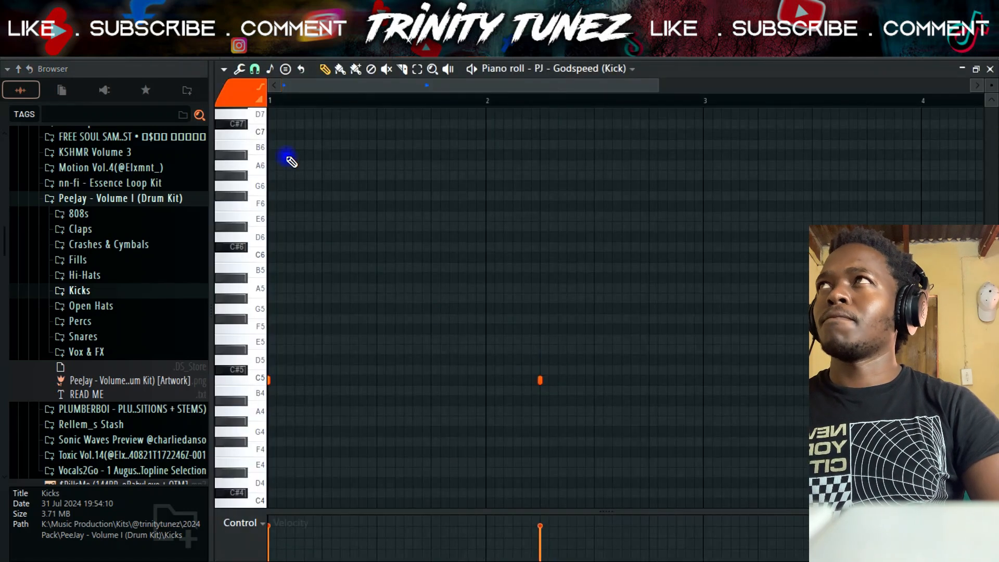
pyautogui.press('space')
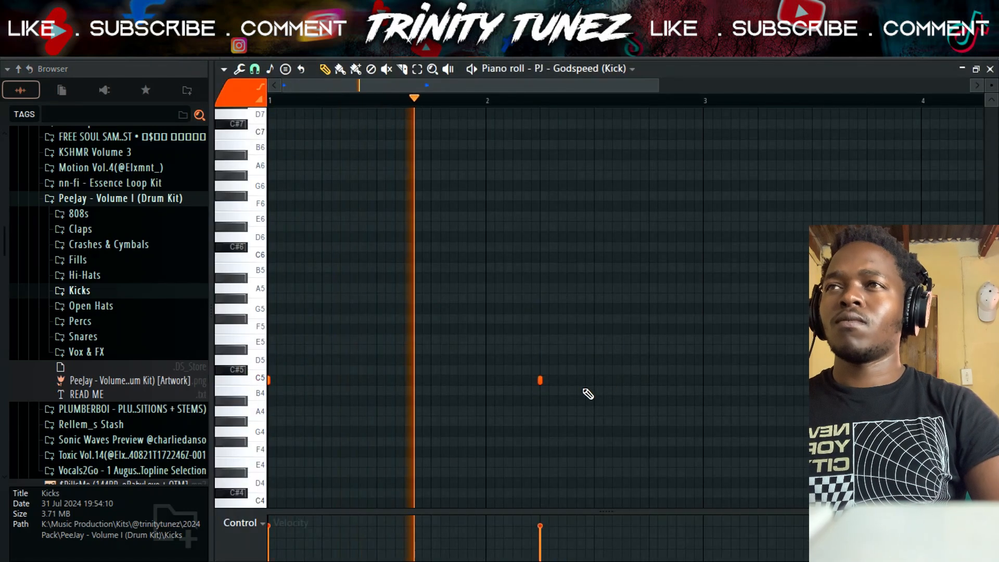
pyautogui.click(569, 382)
pyautogui.press('space')
pyautogui.click(558, 381)
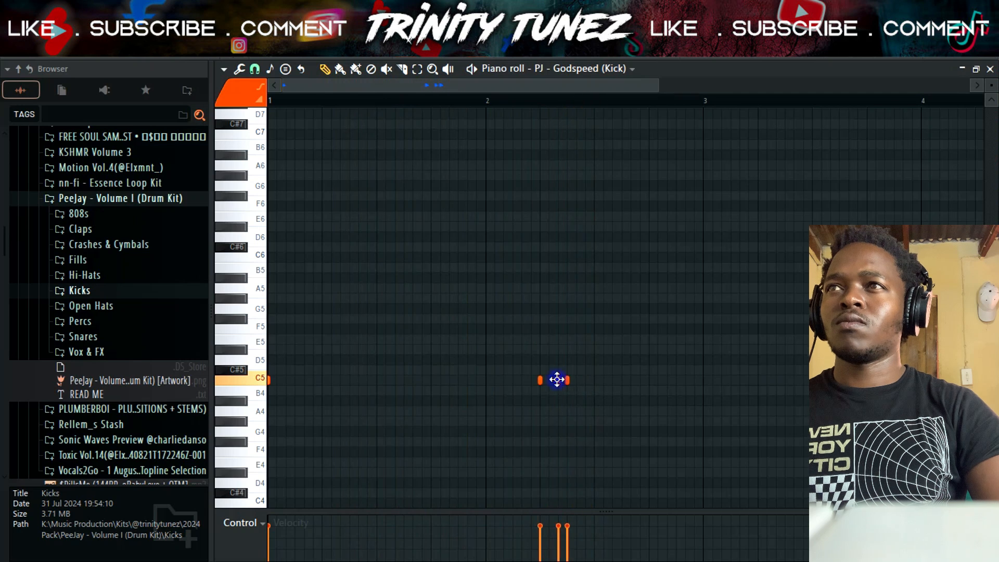
pyautogui.press('space')
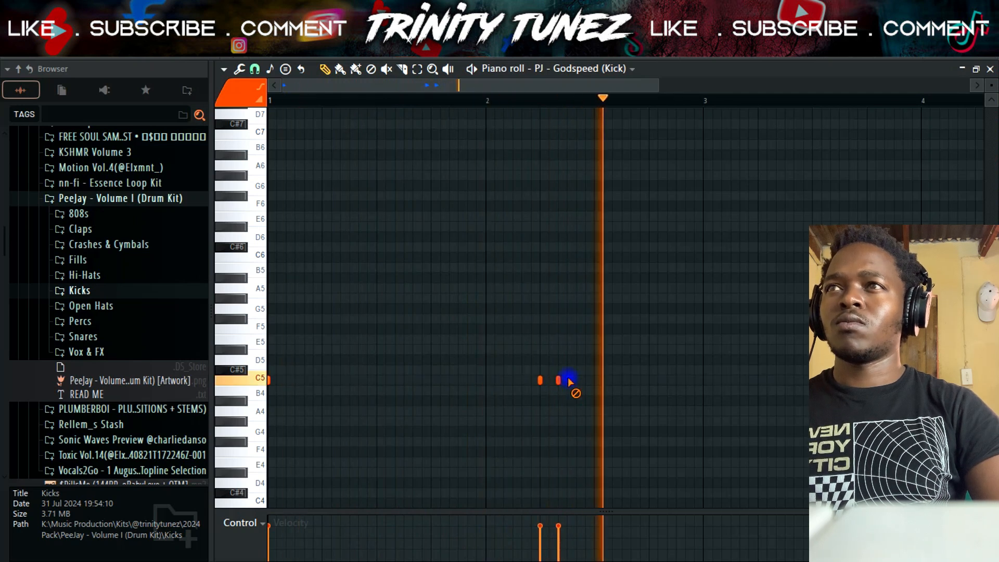
pyautogui.moveTo(568, 381); pyautogui.dragTo(576, 382)
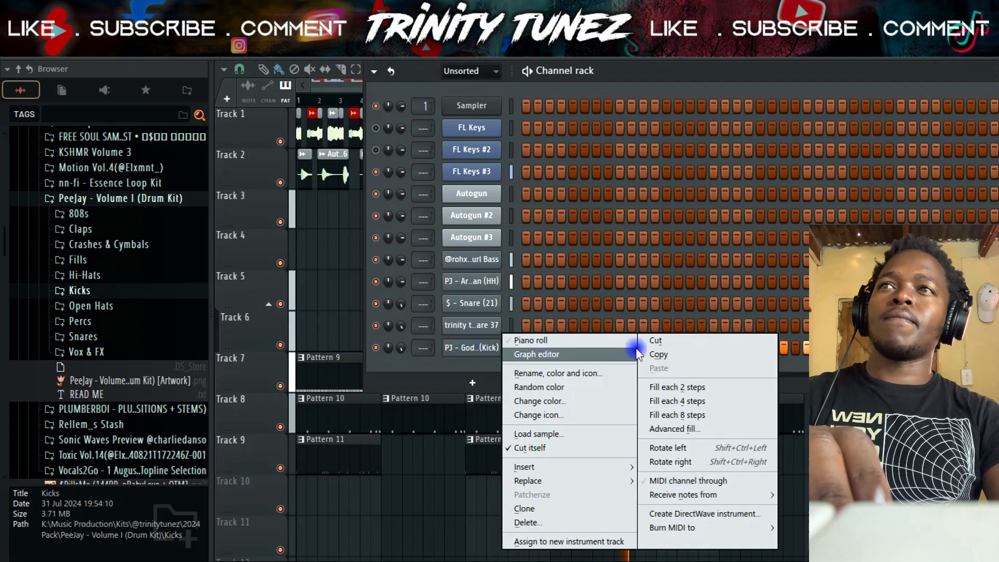
# - Copy the notes of the PJ - Godspeed (Kick) channel and start a new empty pattern
pyautogui.click(660, 352)
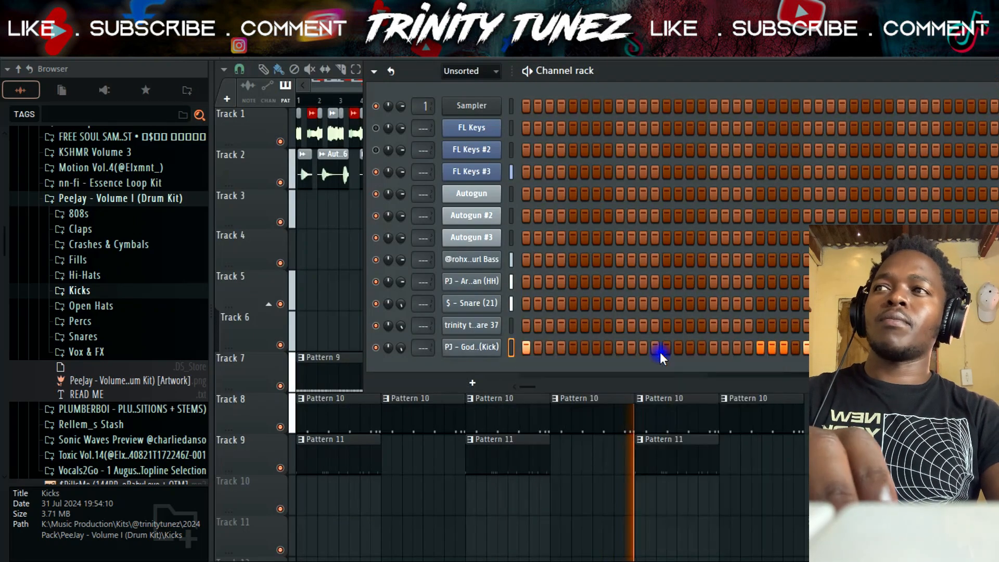
pyautogui.press('F4')
pyautogui.rightClick(490, 346)
pyautogui.click(464, 364)
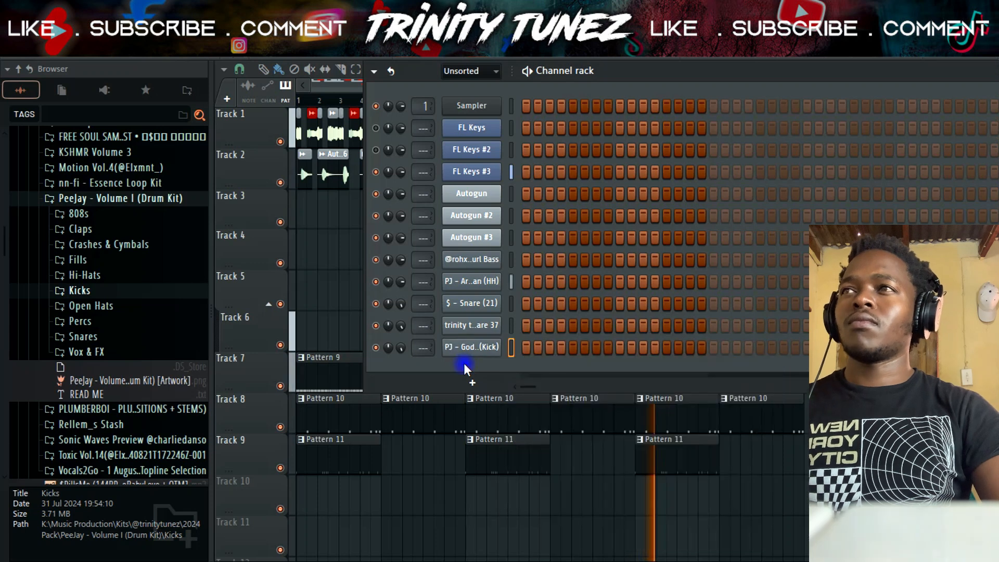
# - Load PJ - Apeshit C (808) from the PeeJay 808s folder as a new channel and close its sampler settings
pyautogui.click(78, 213)
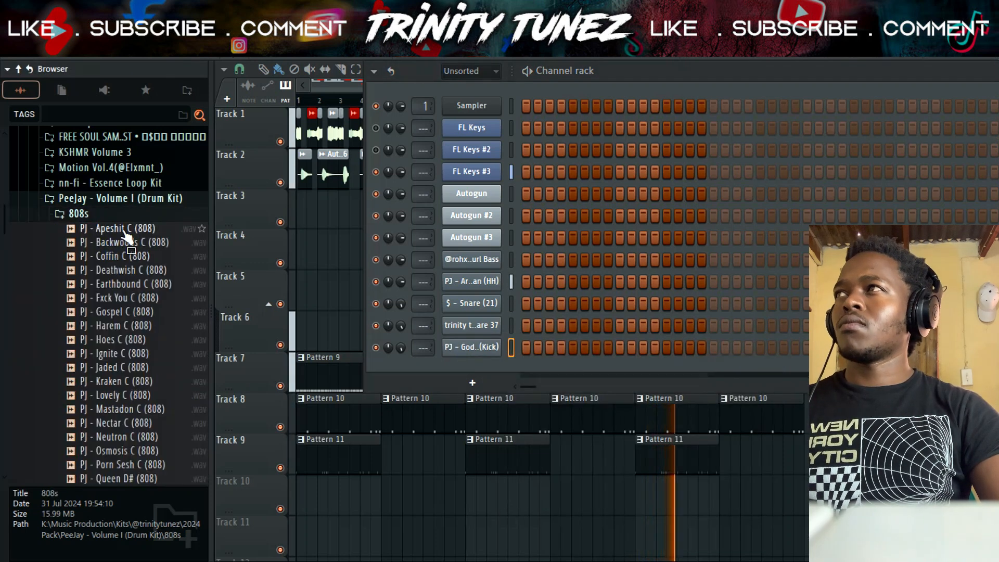
pyautogui.click(124, 229)
pyautogui.rightClick(124, 230)
pyautogui.click(173, 250)
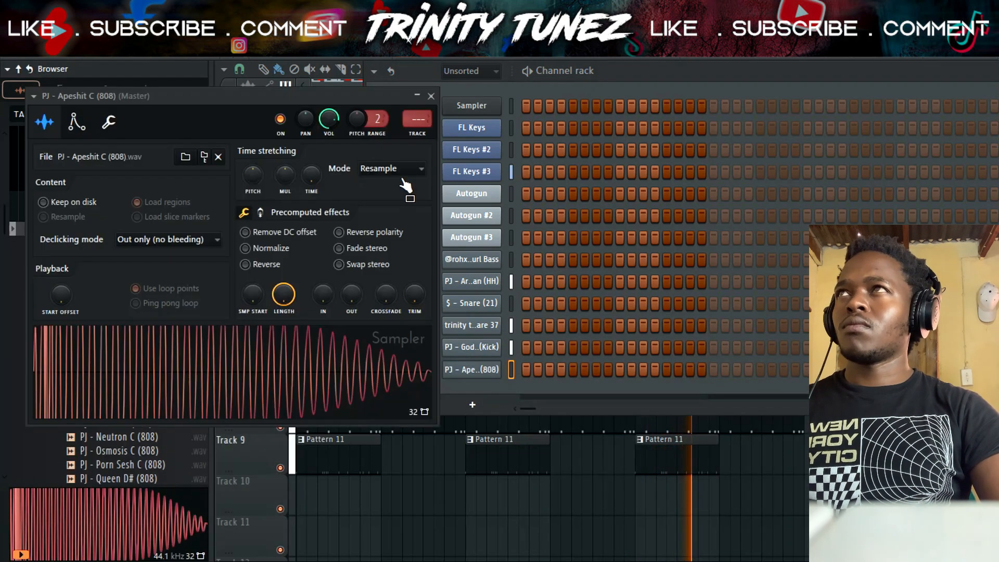
pyautogui.click(431, 96)
# - Paste the copied kick notes into the PJ - Apeshit C (808) channel and extend them with quick legato
pyautogui.rightClick(467, 369)
pyautogui.click(534, 348)
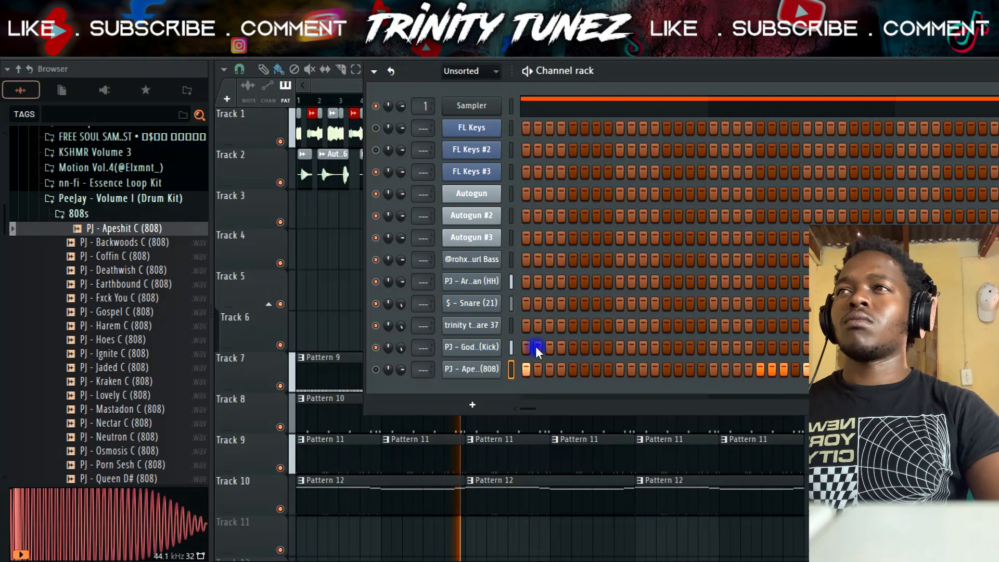
pyautogui.hotkey('ctrl', 'l')
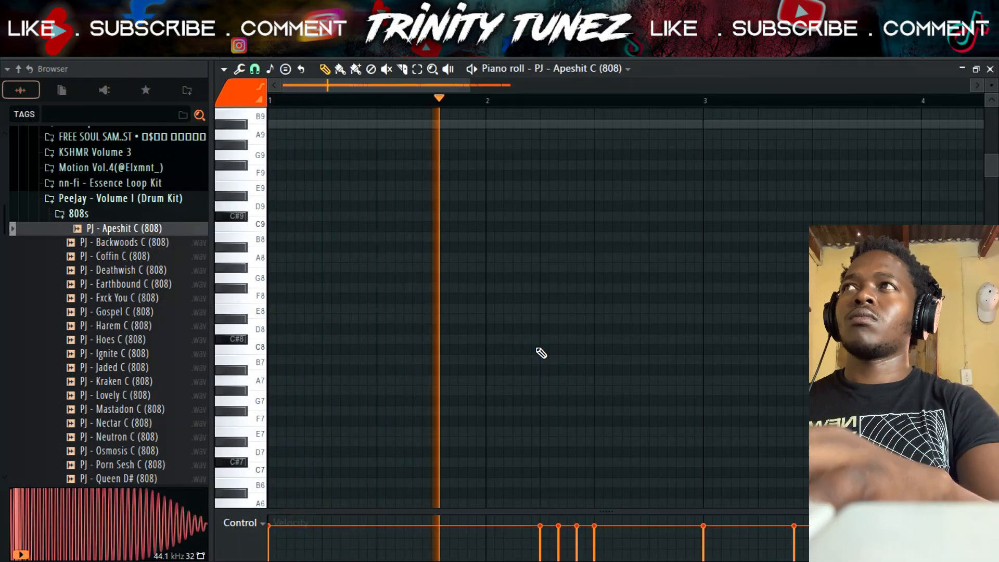
# - Transpose all PJ - Apeshit C (808) notes up to A#9
pyautogui.hotkey('ctrl', 'Up')
pyautogui.hotkey('ctrl', 'Up')
pyautogui.hotkey('ctrl', 'Up')
pyautogui.hotkey('ctrl', 'Up')
pyautogui.hotkey('ctrl', 'Up')
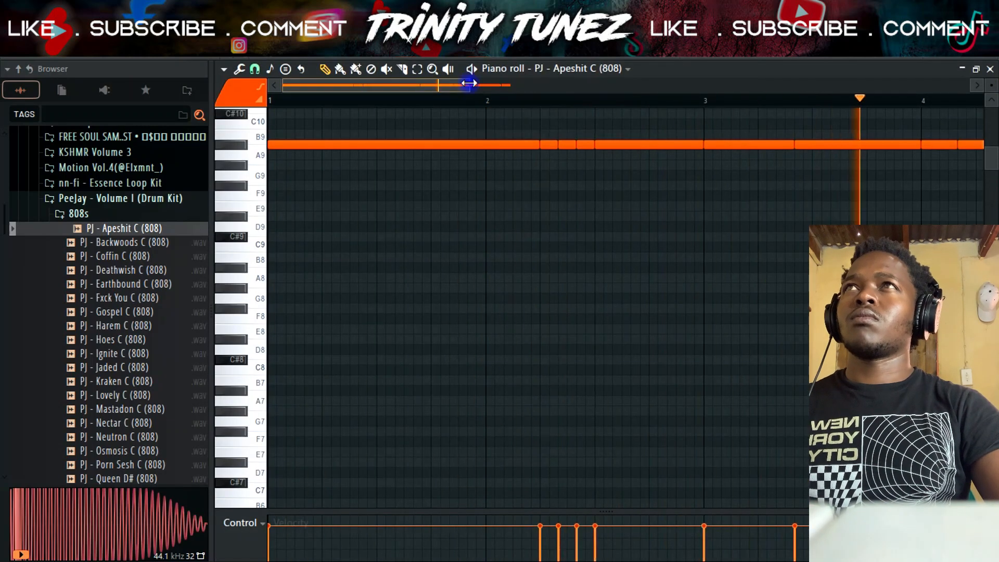
# - Duplicate the four-bar 808 phrase into bars 5 to 8 at F#9, following the ghost bass notes
pyautogui.moveTo(471, 85); pyautogui.dragTo(787, 117)
pyautogui.scroll(3, 670, 190)
pyautogui.moveTo(659, 179); pyautogui.dragTo(270, 282)
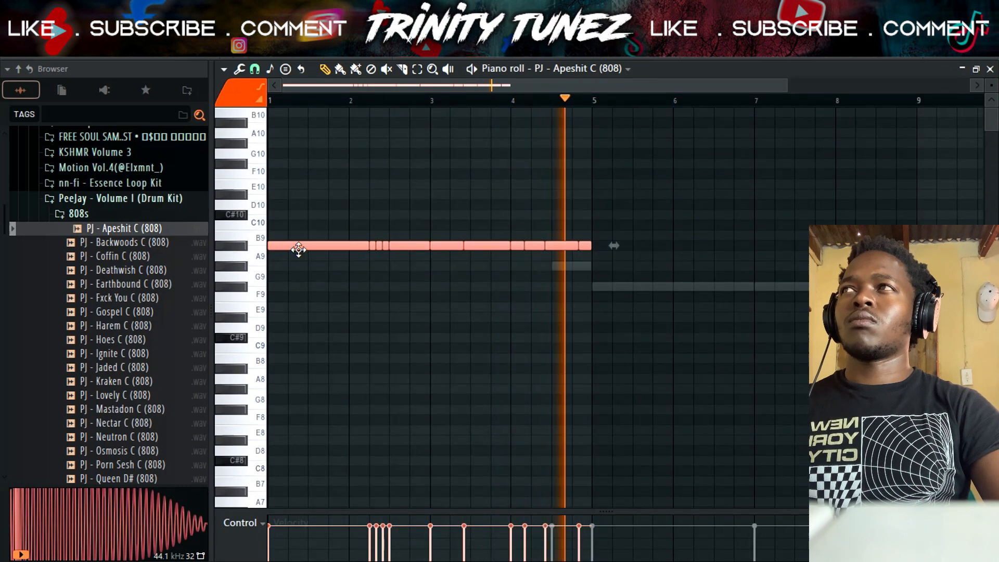
pyautogui.moveTo(301, 248); pyautogui.dragTo(624, 286)
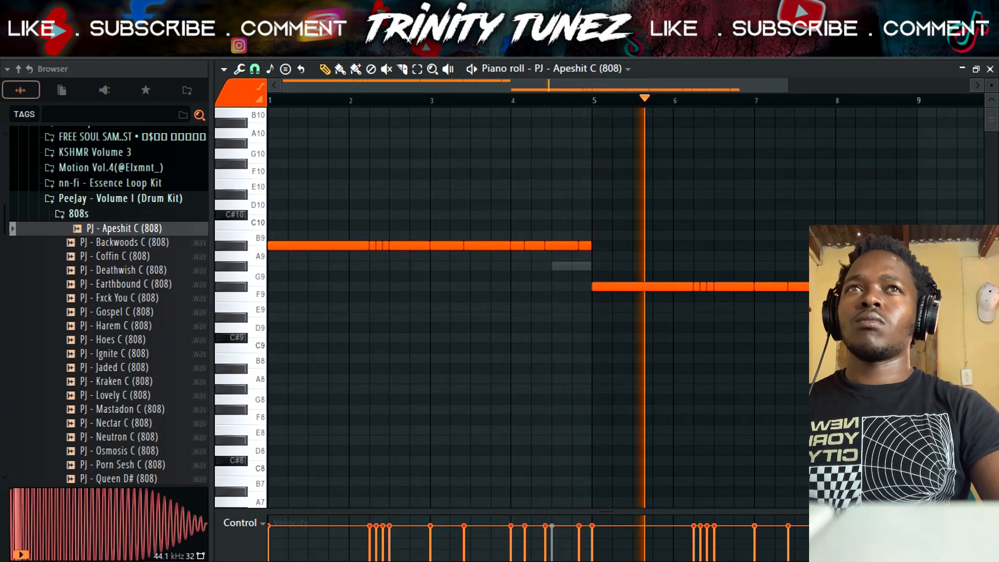
# - Move the last 808 notes of bars 8 and 4 to G#9
pyautogui.scroll(-3, 885, 291)
pyautogui.scroll(2, 885, 291)
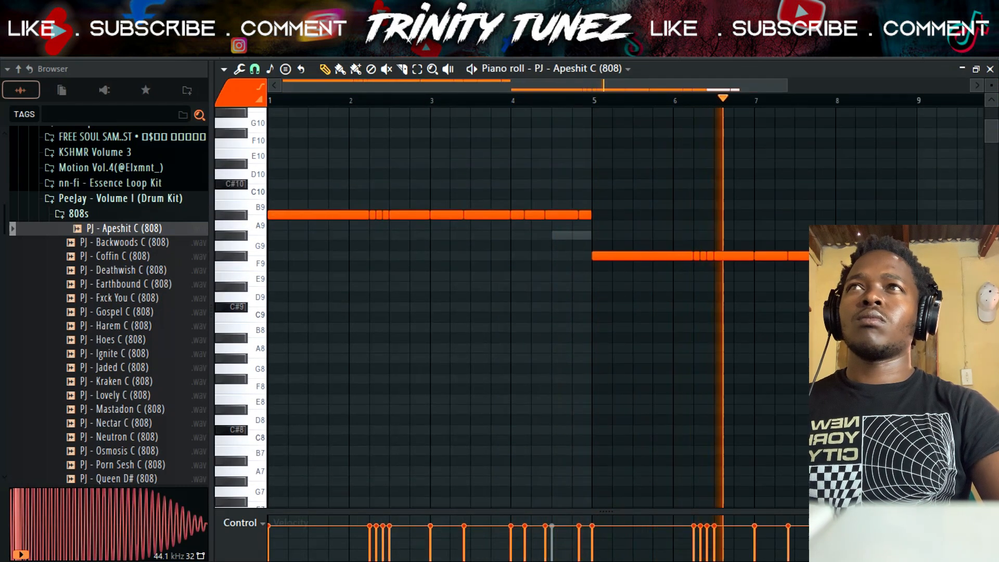
pyautogui.moveTo(929, 237); pyautogui.dragTo(875, 271)
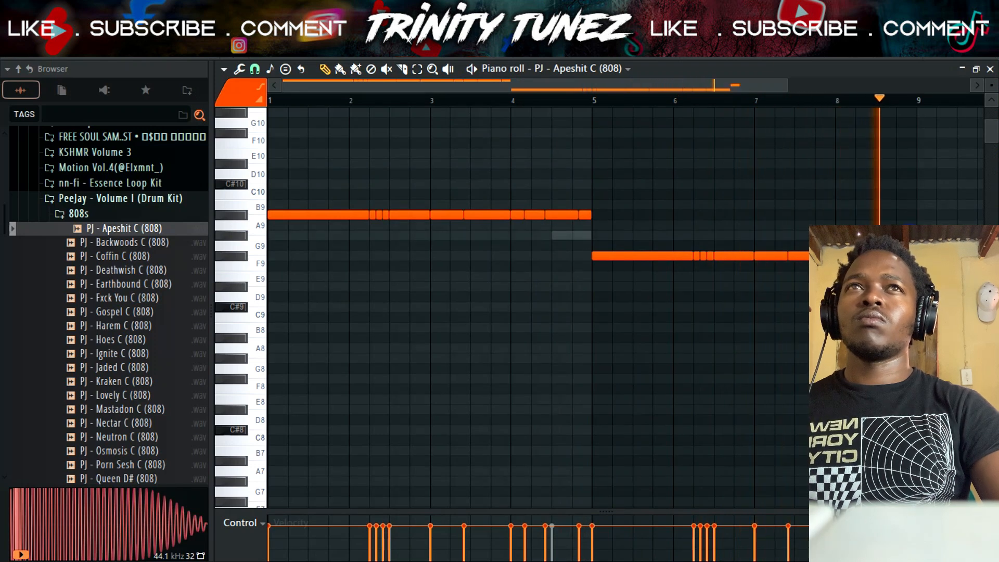
pyautogui.moveTo(590, 211); pyautogui.dragTo(581, 216)
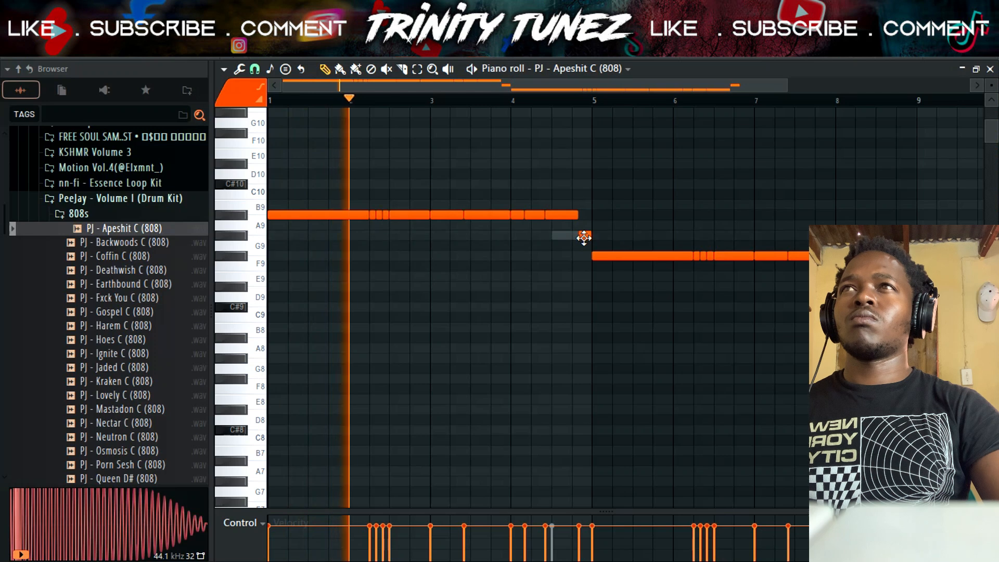
# - Transpose the whole 808 line down five octaves to A#4, G#4 and F#4, and return to the arrangement
pyautogui.click(254, 69)
pyautogui.click(258, 103)
pyautogui.rightClick(475, 124)
pyautogui.press('F6')
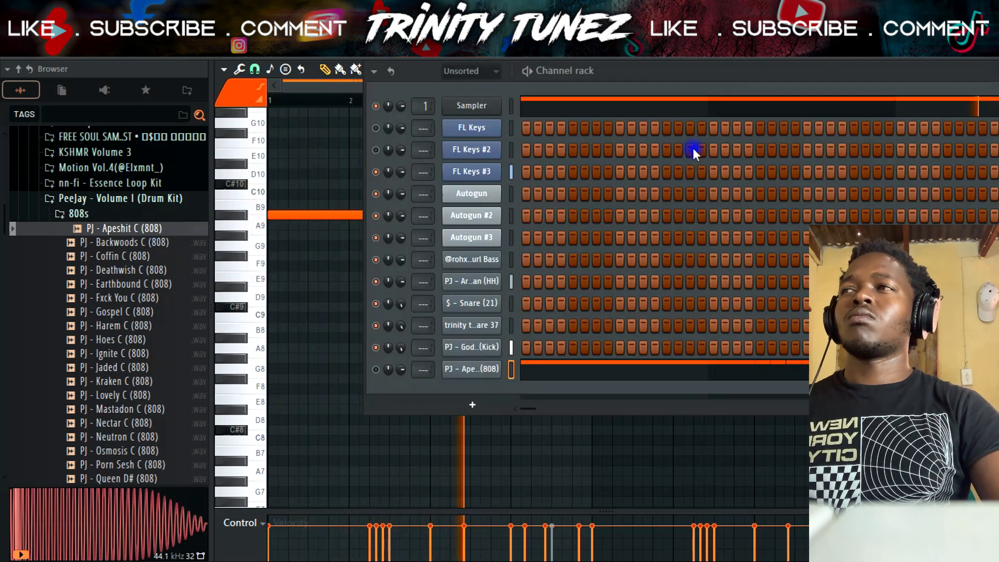
pyautogui.click(547, 370)
pyautogui.click(547, 370)
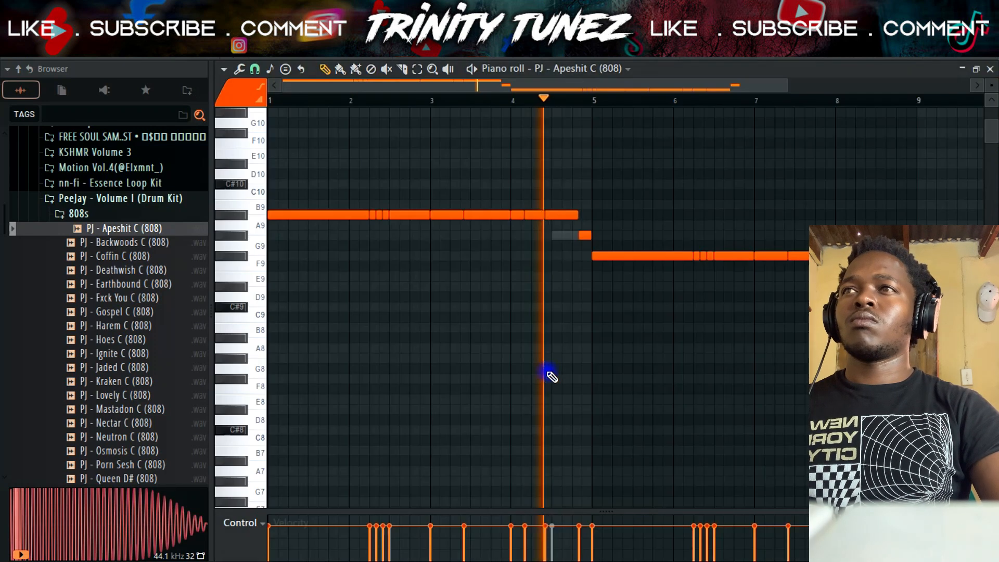
pyautogui.hotkey('ctrl', 'Down')
pyautogui.hotkey('ctrl', 'Down')
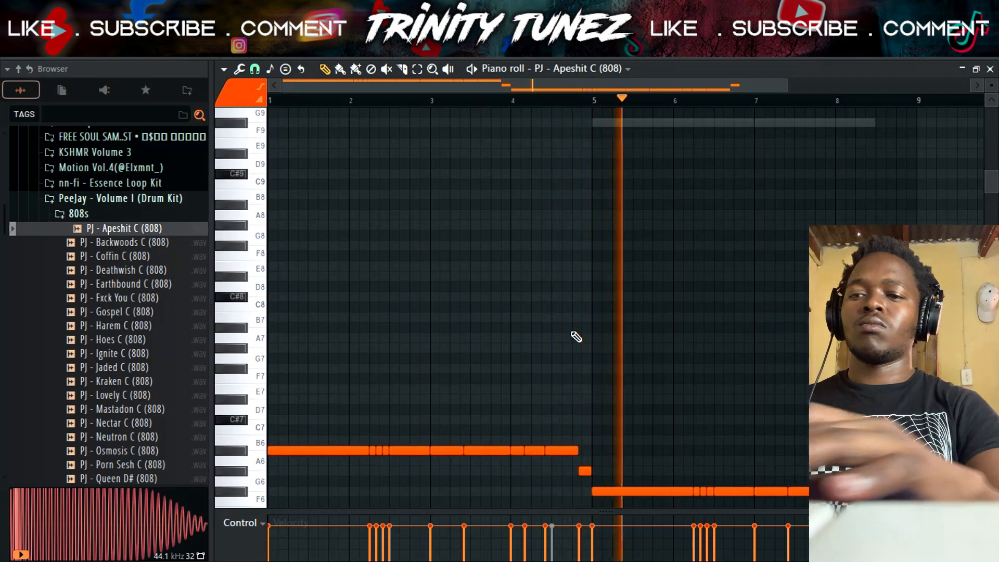
pyautogui.press('F5')
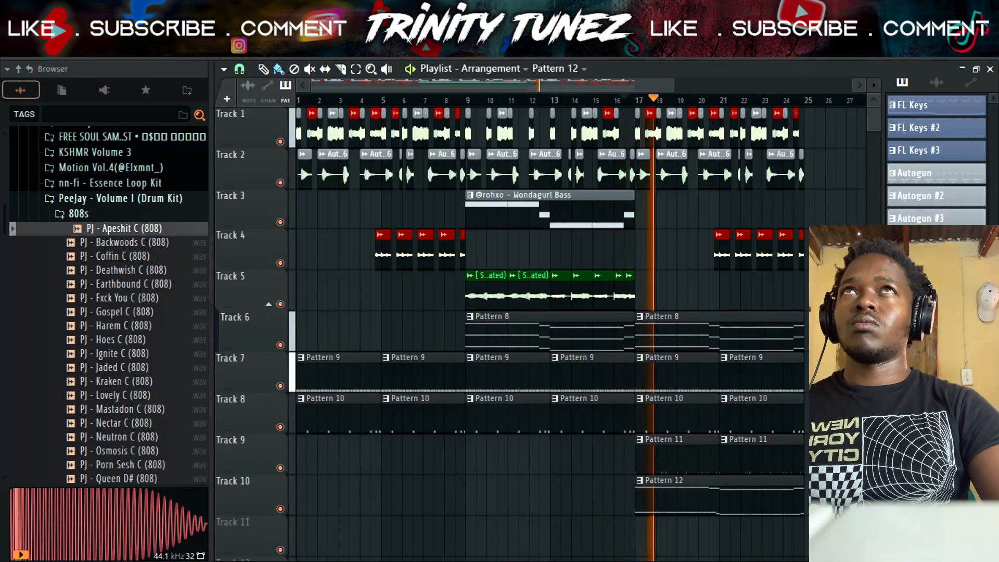
# - Shorten the first A#4 note of the 808 line and add shorter A#4 notes between it and the bar 2 hits
pyautogui.press('F6')
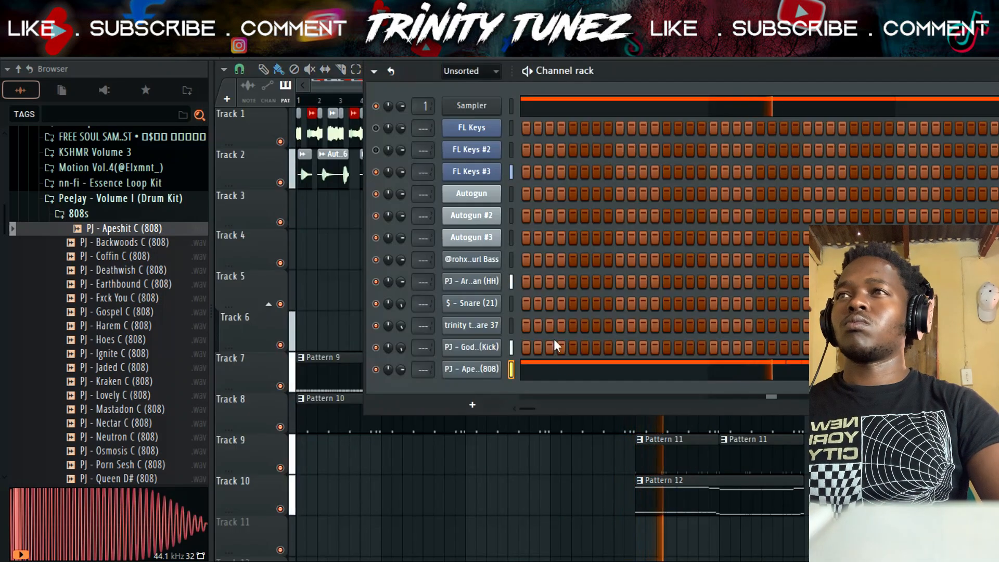
pyautogui.click(566, 375)
pyautogui.press('space')
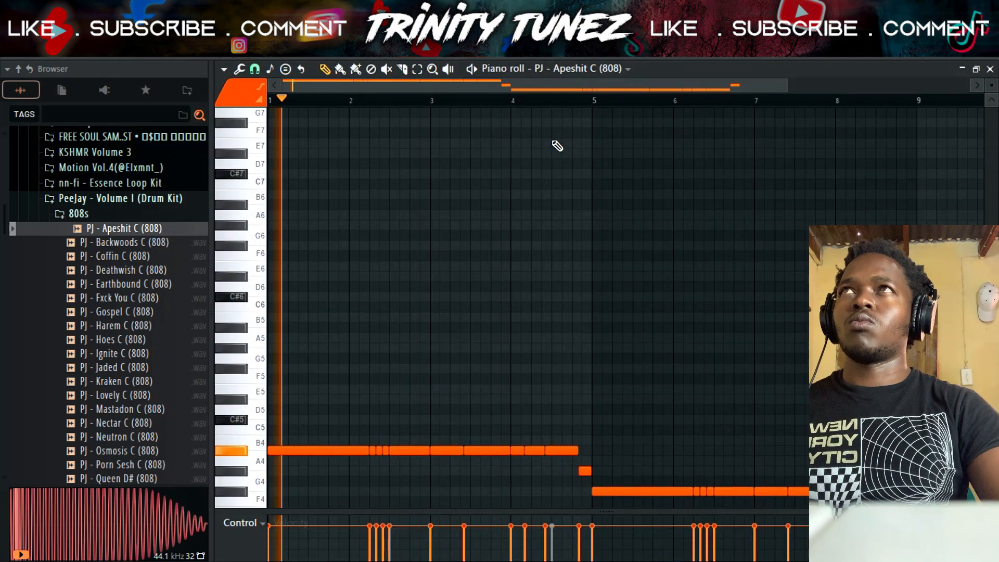
pyautogui.moveTo(783, 87); pyautogui.dragTo(519, 243)
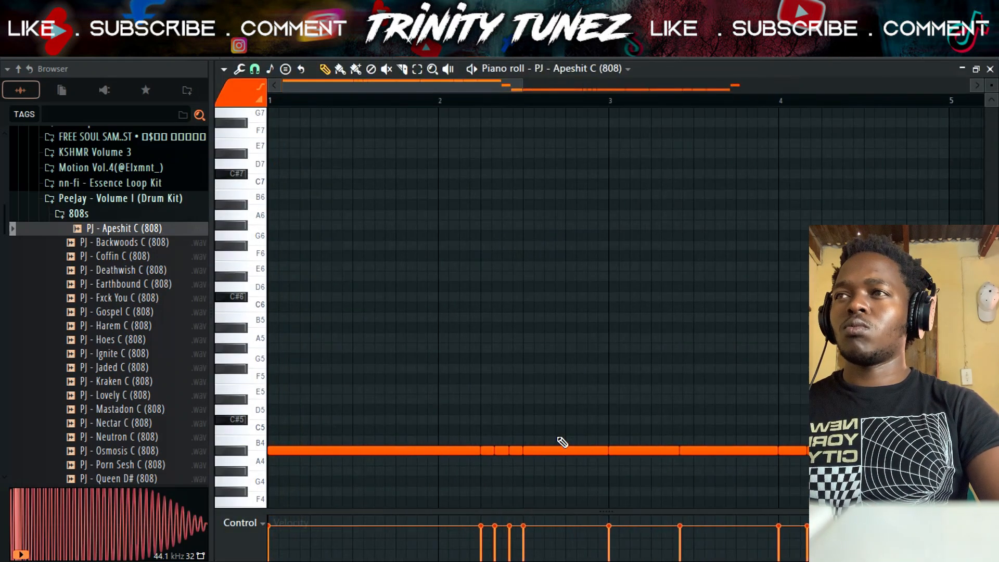
pyautogui.scroll(-3, 541, 432)
pyautogui.moveTo(476, 391); pyautogui.dragTo(394, 400)
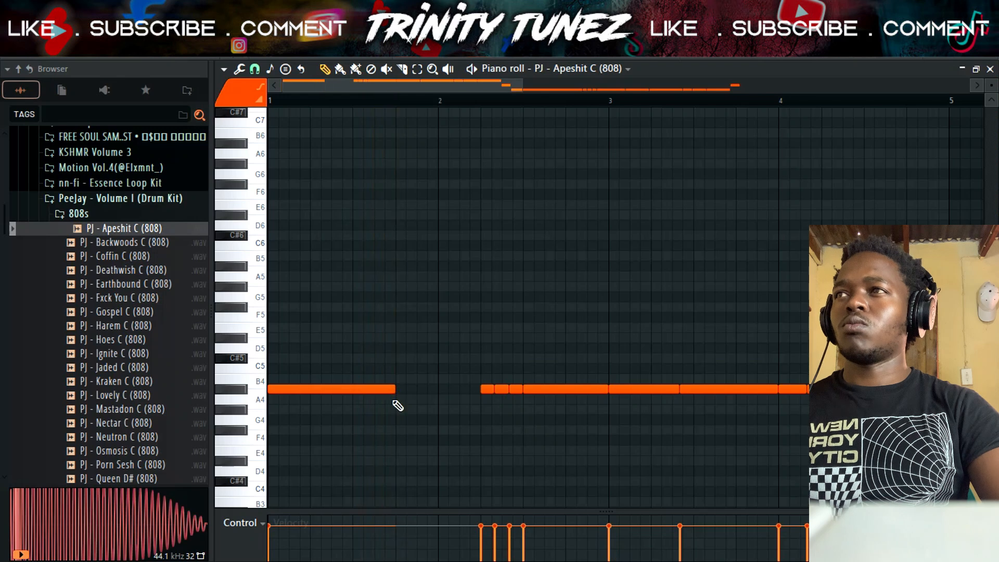
pyautogui.moveTo(523, 87); pyautogui.dragTo(417, 176)
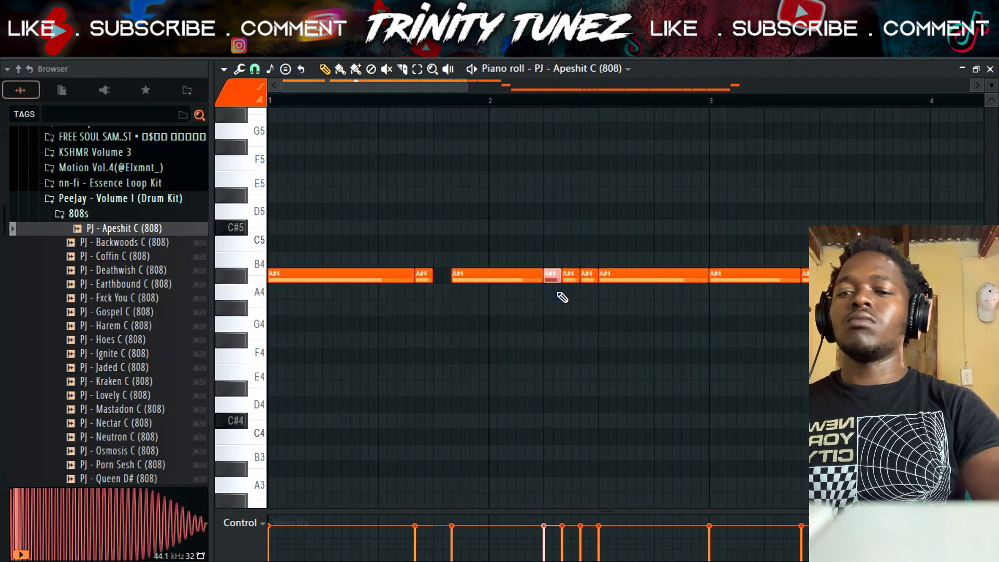
# - Raise the short 808 note in bar 2 and the last two notes before bar 3 to A#5, and play the line
pyautogui.hotkey('ctrl', 'Up')
pyautogui.scroll(2, 562, 297)
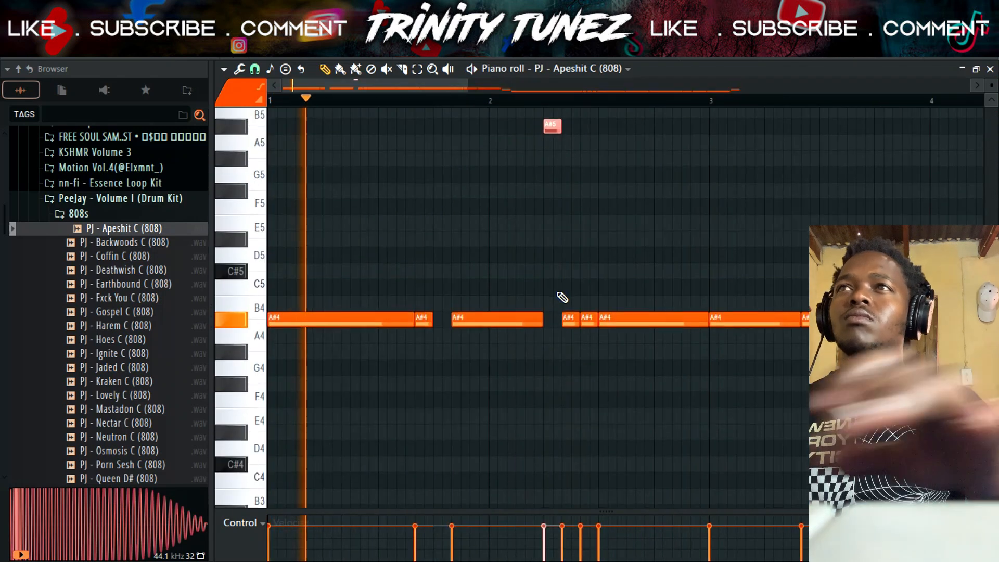
pyautogui.moveTo(582, 303); pyautogui.dragTo(616, 327)
pyautogui.hotkey('ctrl', 'Up')
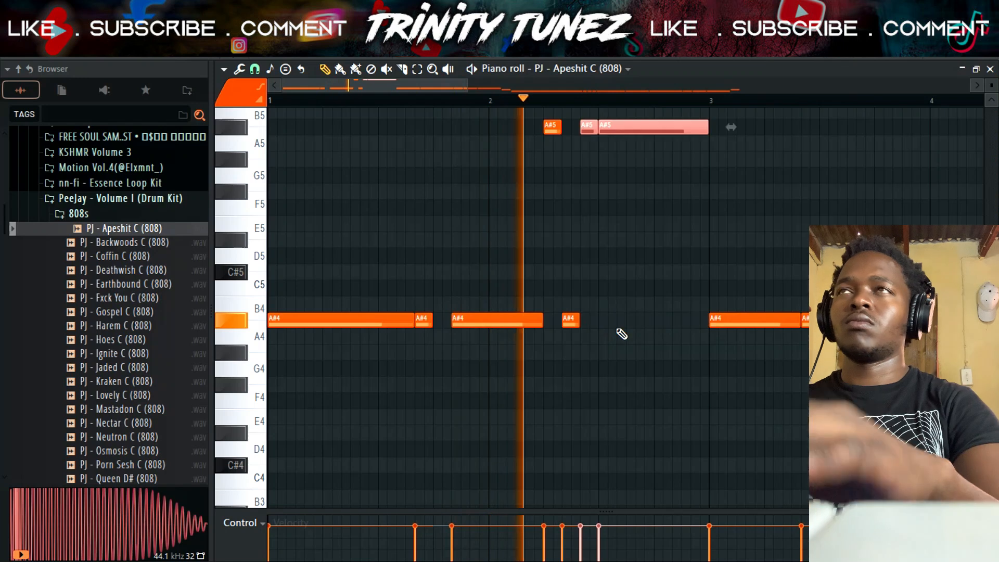
pyautogui.keyDown('ctrl'); pyautogui.click(616, 341); pyautogui.keyUp('ctrl')
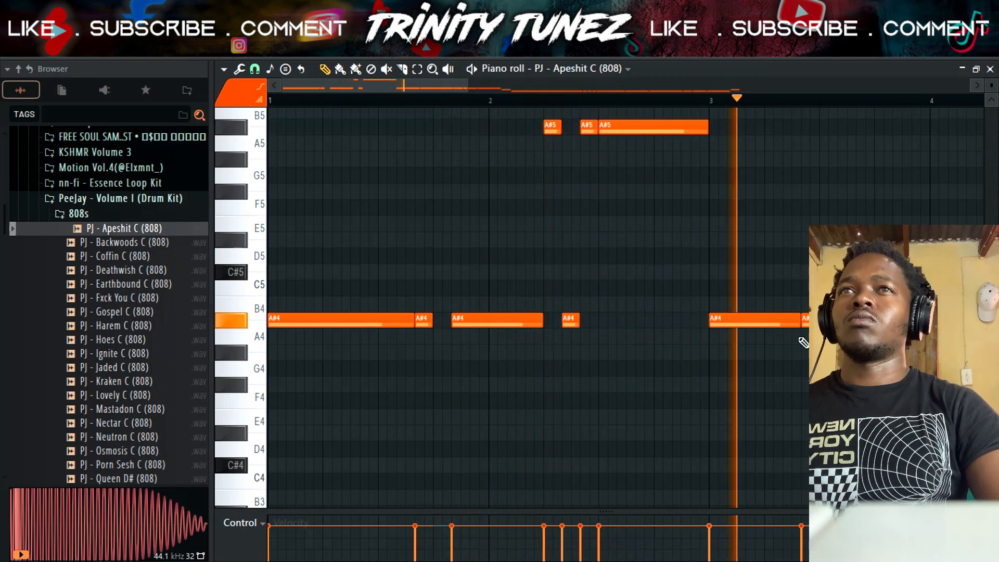
pyautogui.moveTo(468, 86); pyautogui.dragTo(583, 118)
pyautogui.press('space')
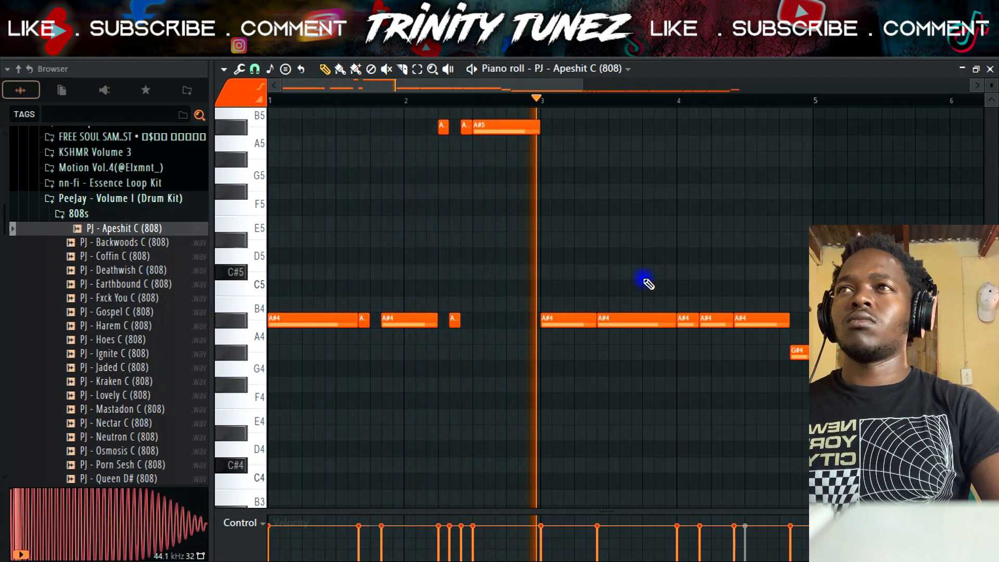
# - Shorten the A#4 808 note late in bar 3, fill the gap with short A#4 notes, and raise the first bar 4 notes to A#5
pyautogui.moveTo(673, 317); pyautogui.dragTo(643, 325)
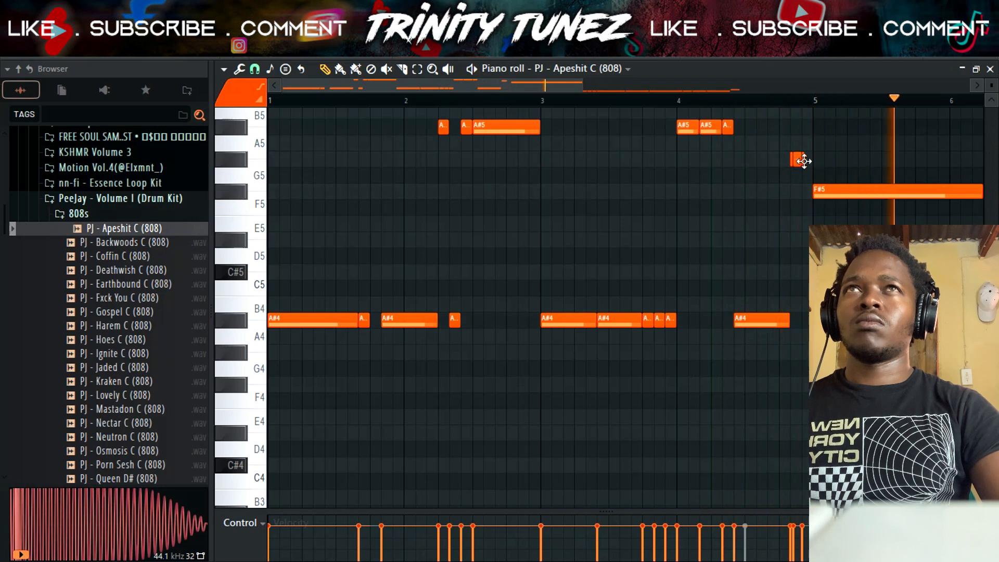
# - Enable the volume envelope of the PJ - Apeshit C (808) channel and reopen its piano roll
pyautogui.press('F6')
pyautogui.click(475, 364)
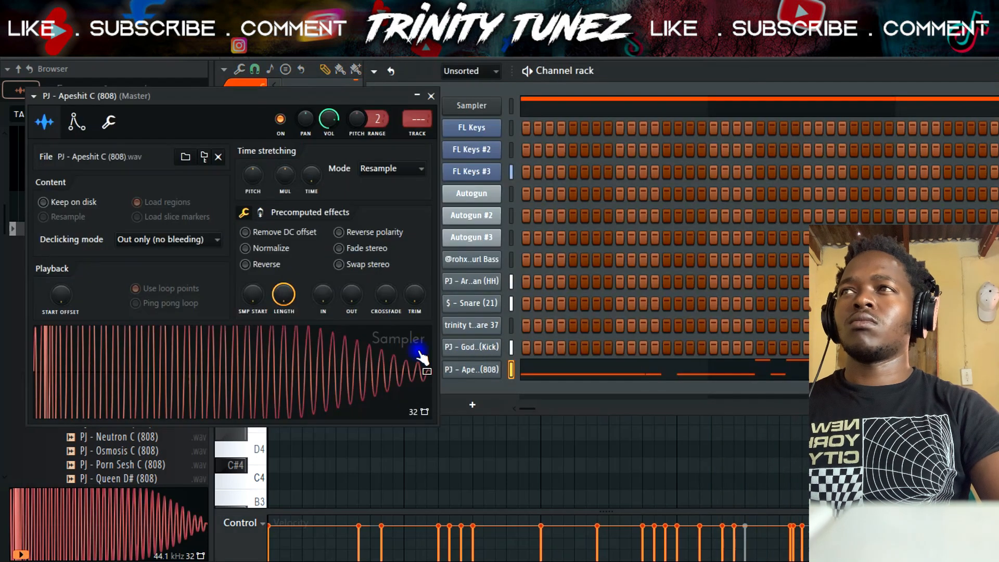
pyautogui.click(77, 123)
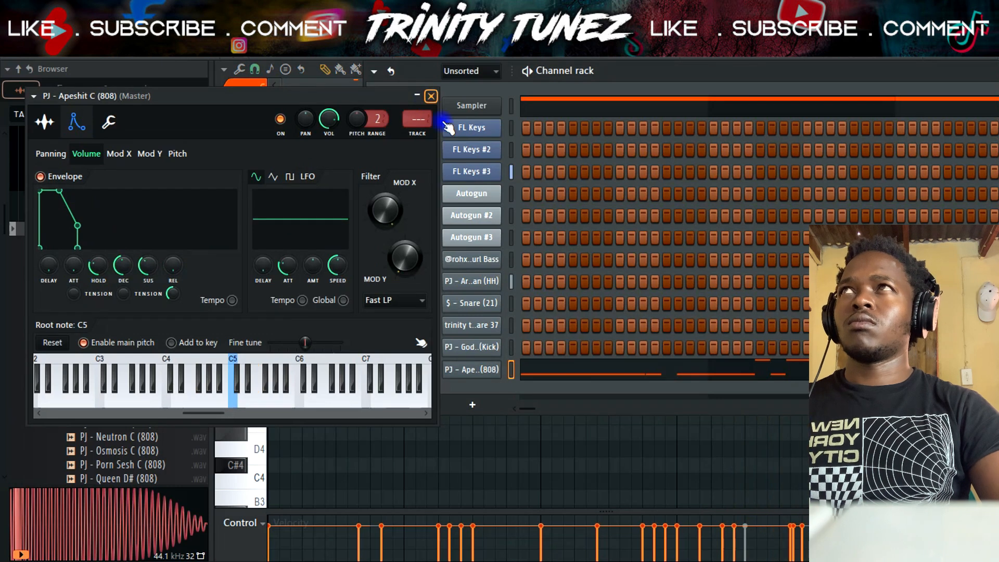
pyautogui.click(430, 97)
pyautogui.click(708, 369)
pyautogui.click(708, 369)
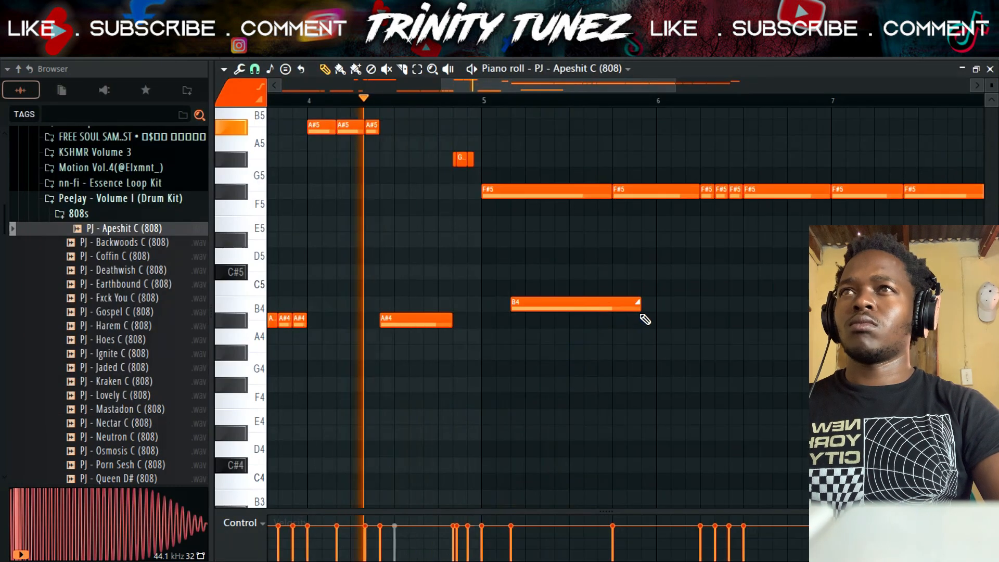
# - Shorten the new B4 note in bar 5 to a brief hit and transpose it to F#4
pyautogui.moveTo(640, 310); pyautogui.dragTo(517, 321)
pyautogui.hotkey('shift', 'Up')
pyautogui.hotkey('shift', 'Up')
pyautogui.hotkey('shift', 'Up')
pyautogui.hotkey('shift', 'Up')
pyautogui.hotkey('shift', 'Up')
pyautogui.hotkey('shift', 'Up')
pyautogui.hotkey('shift', 'Up')
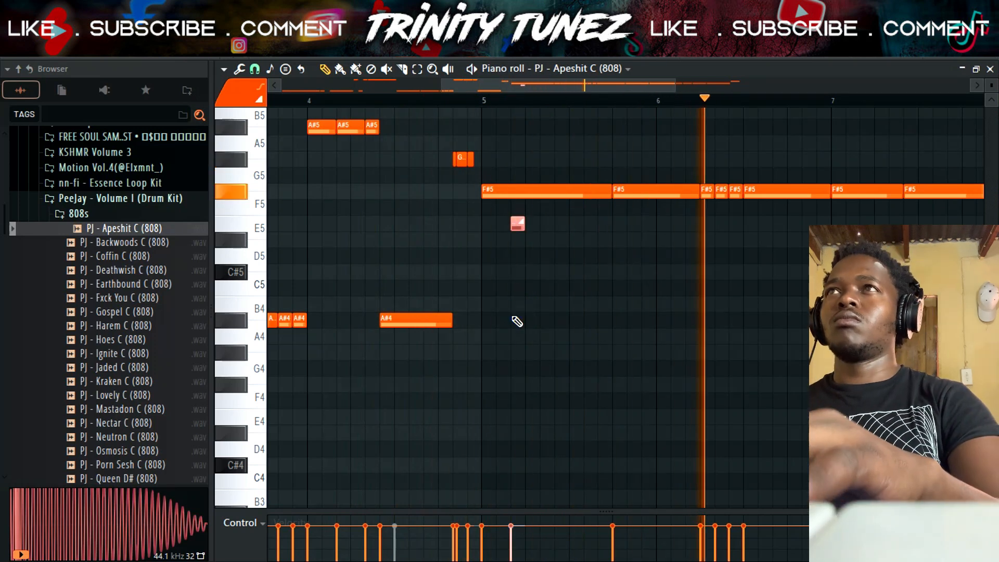
pyautogui.hotkey('ctrl', 'Down')
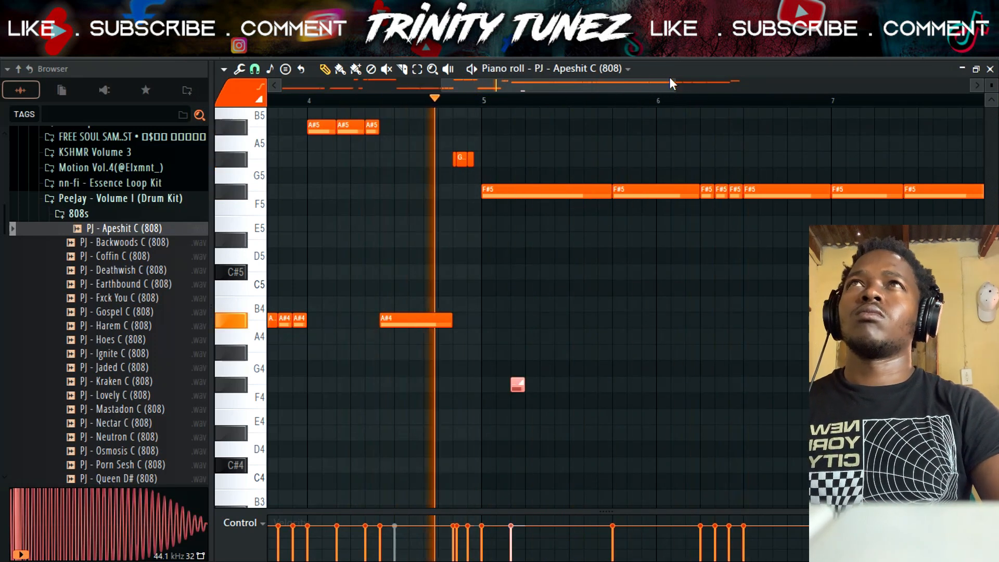
# - Raise a short 808 note in bar 6 to F#6, move the last F#5 note of bar 8 slightly later, and return to the arrangement
pyautogui.moveTo(672, 86); pyautogui.dragTo(548, 86)
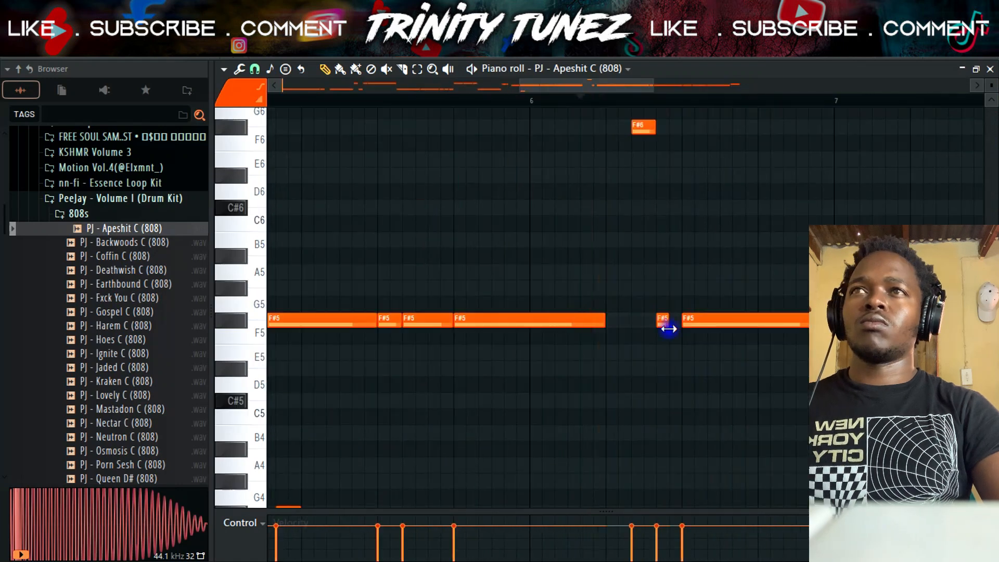
pyautogui.moveTo(570, 85); pyautogui.dragTo(665, 93)
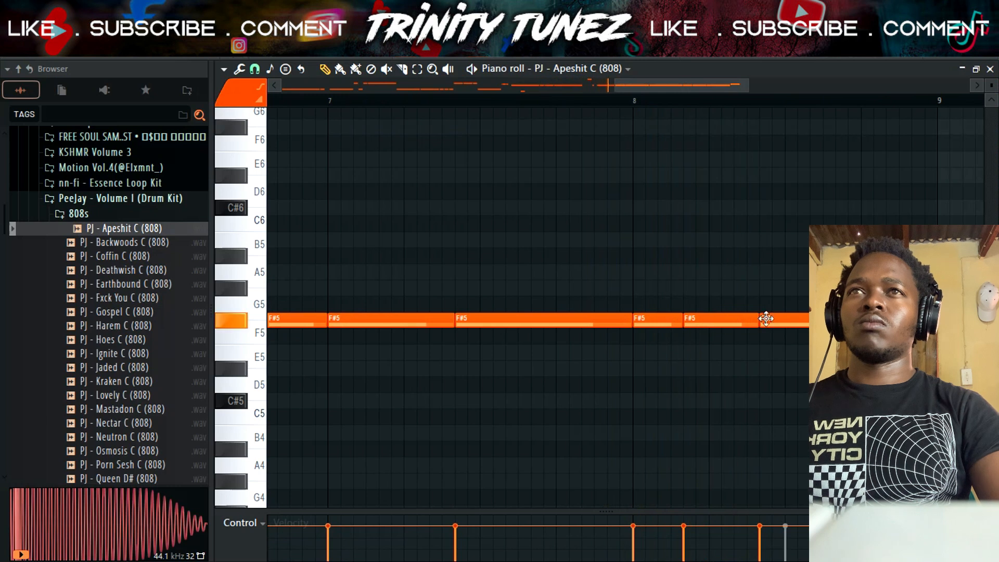
pyautogui.moveTo(766, 319); pyautogui.dragTo(792, 318)
pyautogui.press('space')
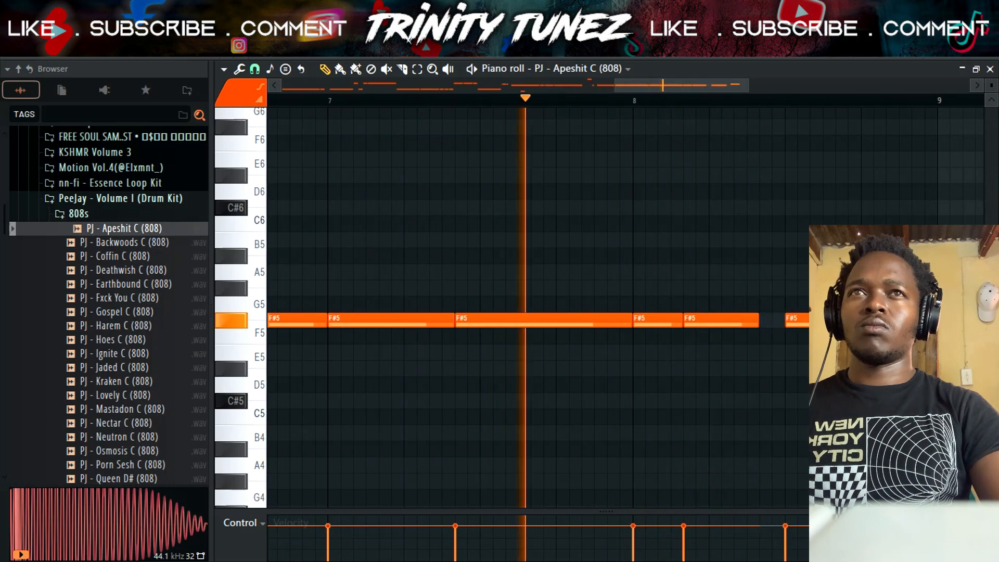
pyautogui.moveTo(674, 88); pyautogui.dragTo(695, 87)
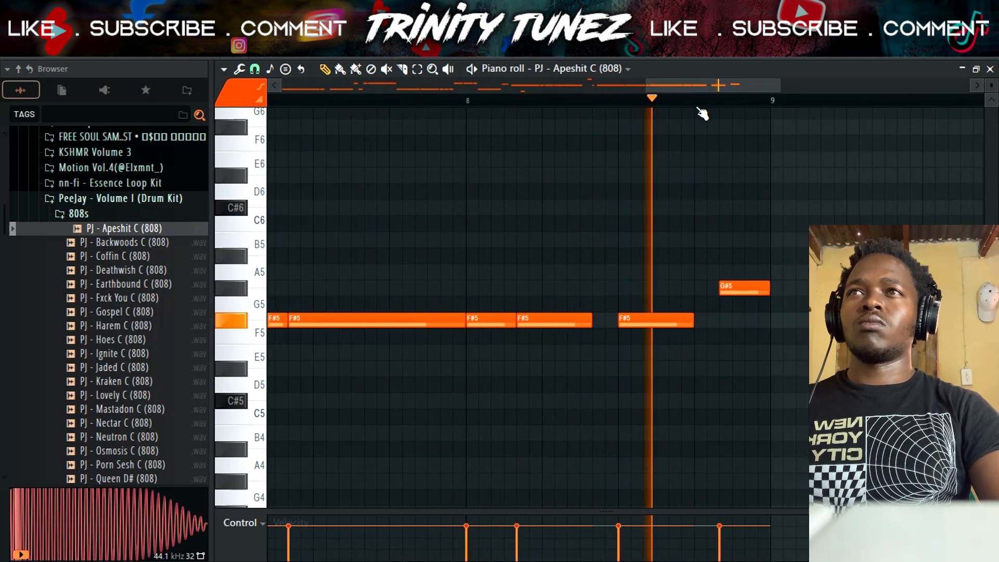
pyautogui.press('F5')
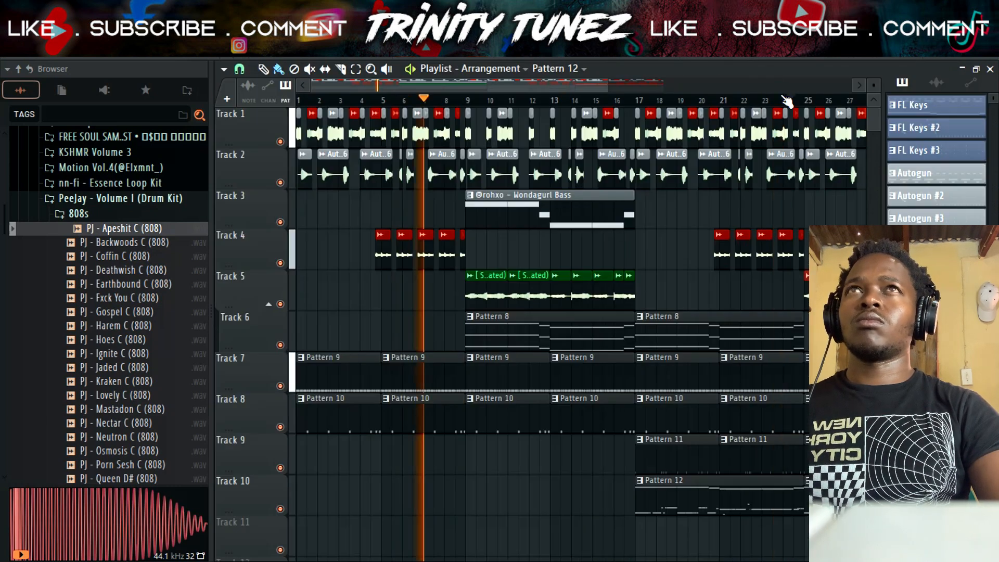
# - Examine the whole 808 line in the piano roll and look over the arrangement from its start
pyautogui.doubleClick(742, 500)
pyautogui.moveTo(705, 82); pyautogui.dragTo(786, 84)
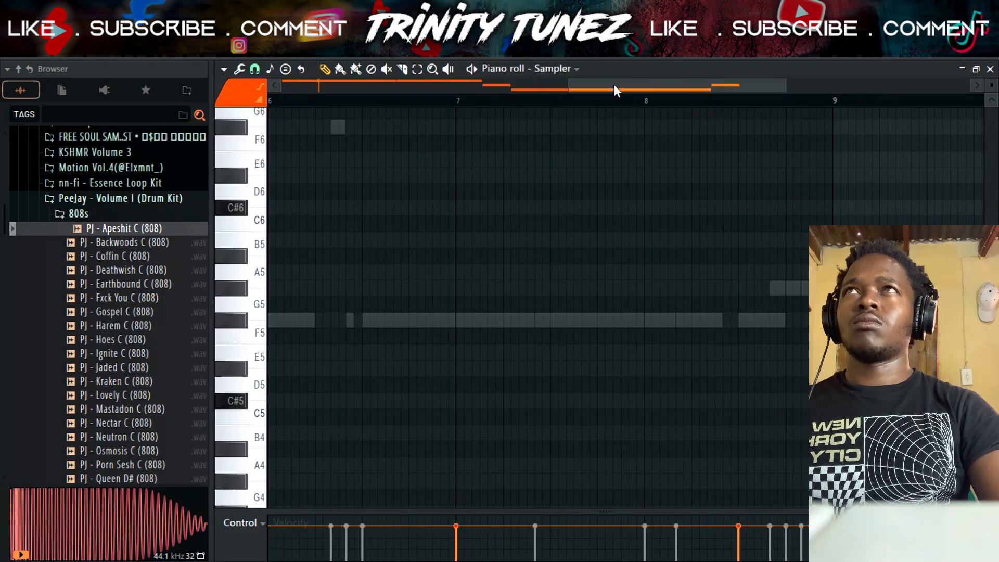
pyautogui.press('F5')
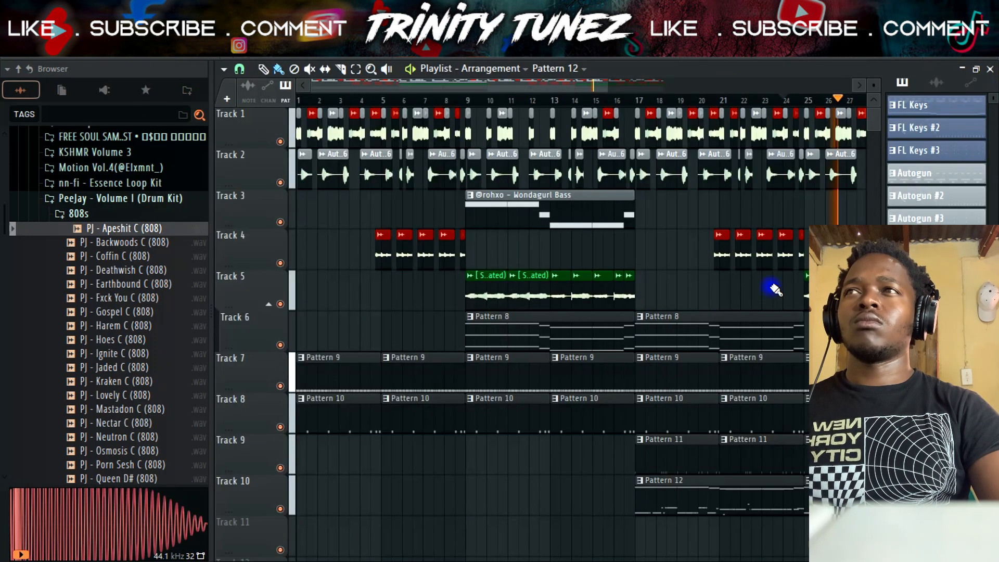
pyautogui.press('F6')
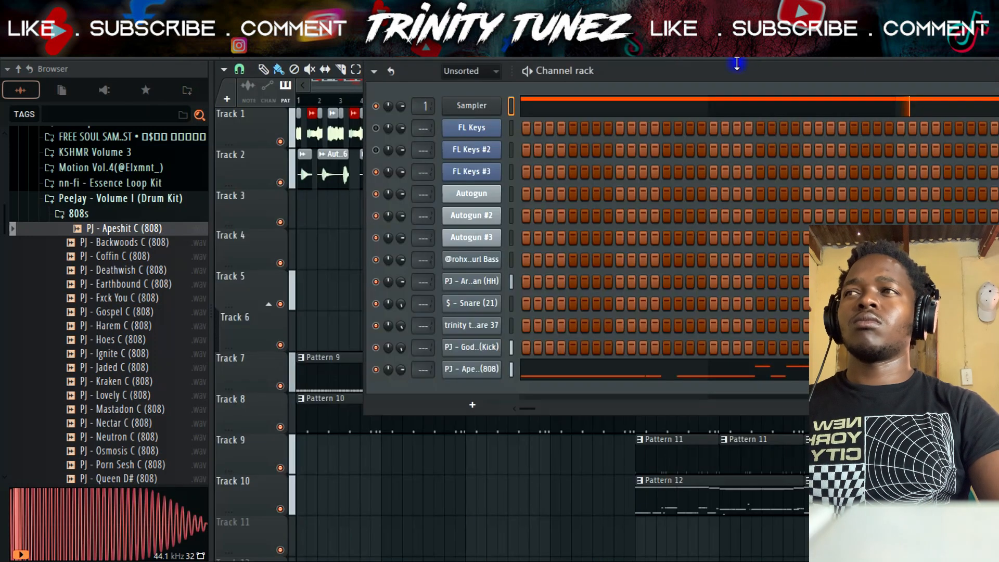
pyautogui.click(552, 377)
pyautogui.scroll(-2, 427, 366)
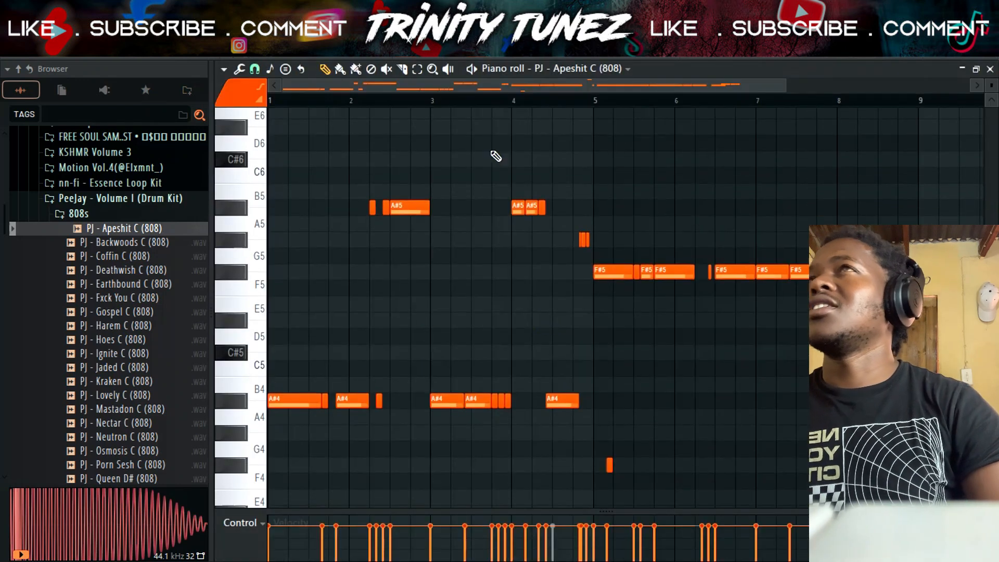
pyautogui.press('F5')
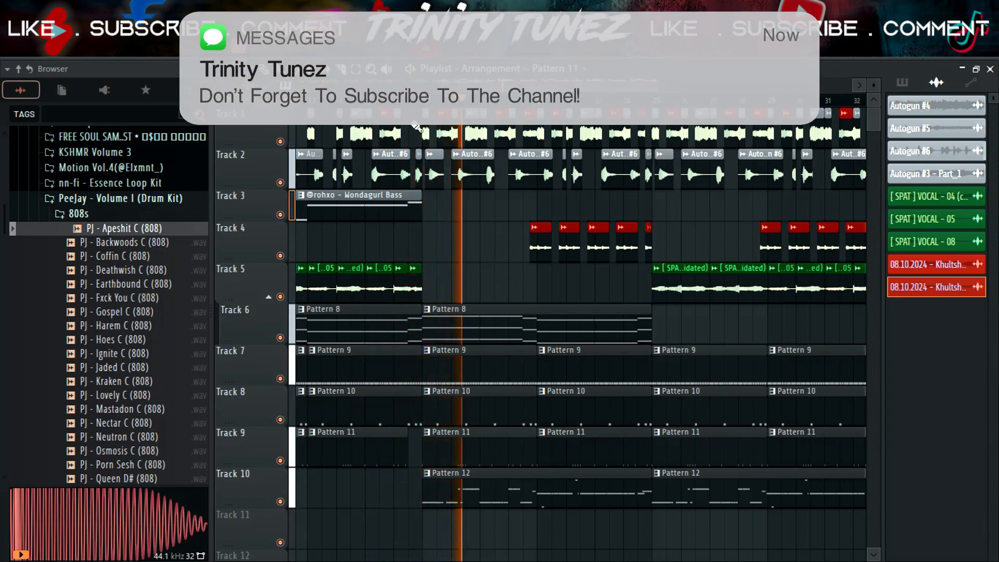
pyautogui.moveTo(433, 88); pyautogui.dragTo(266, 106)
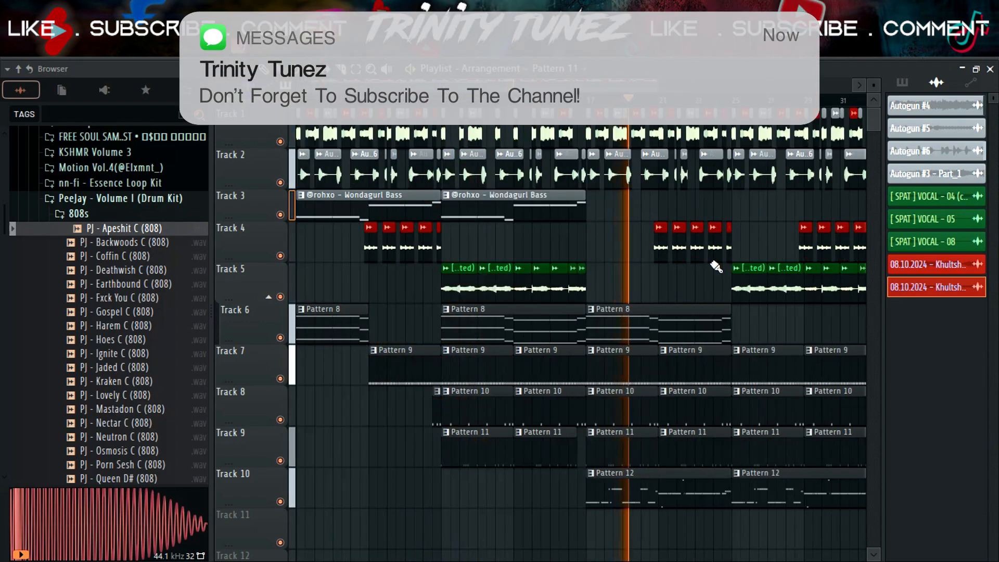